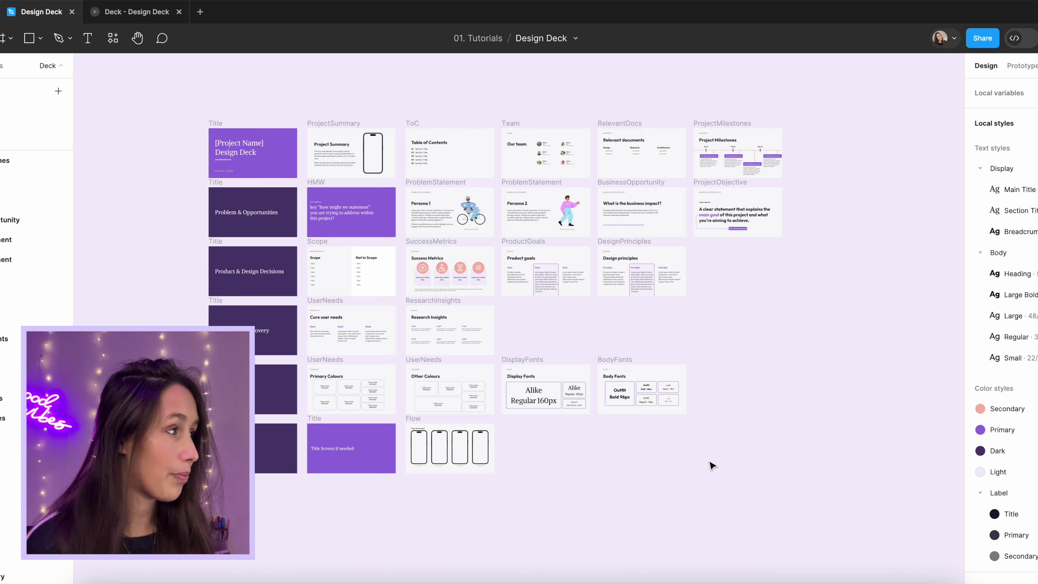
Examine the design deck's slides row by row, from the project summary and milestones to the style guide and designs
scroll(809, 375, "down", 2)
scroll(461, 199, "up", 5)
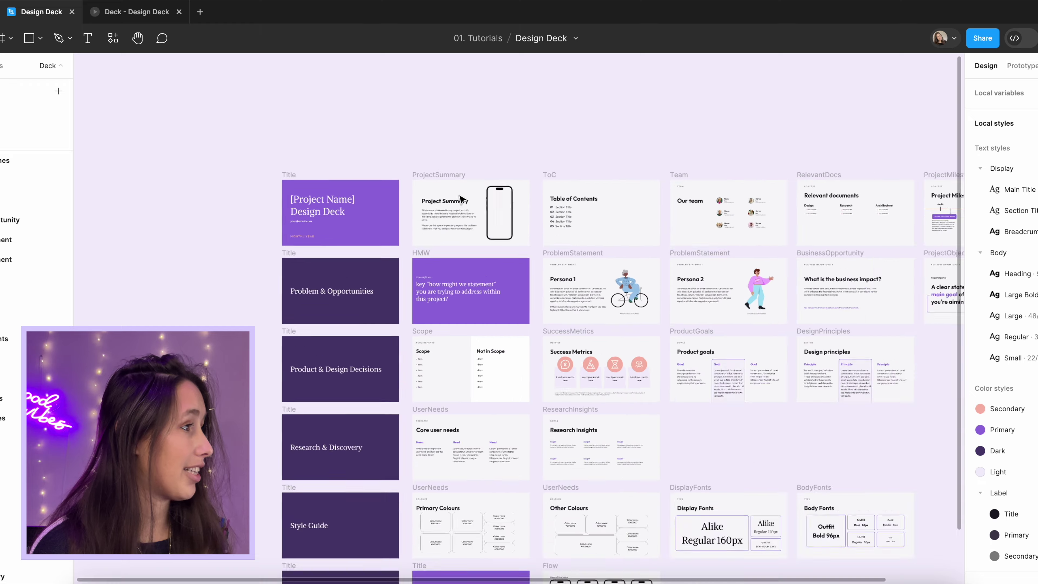
scroll(460, 200, "up", 5)
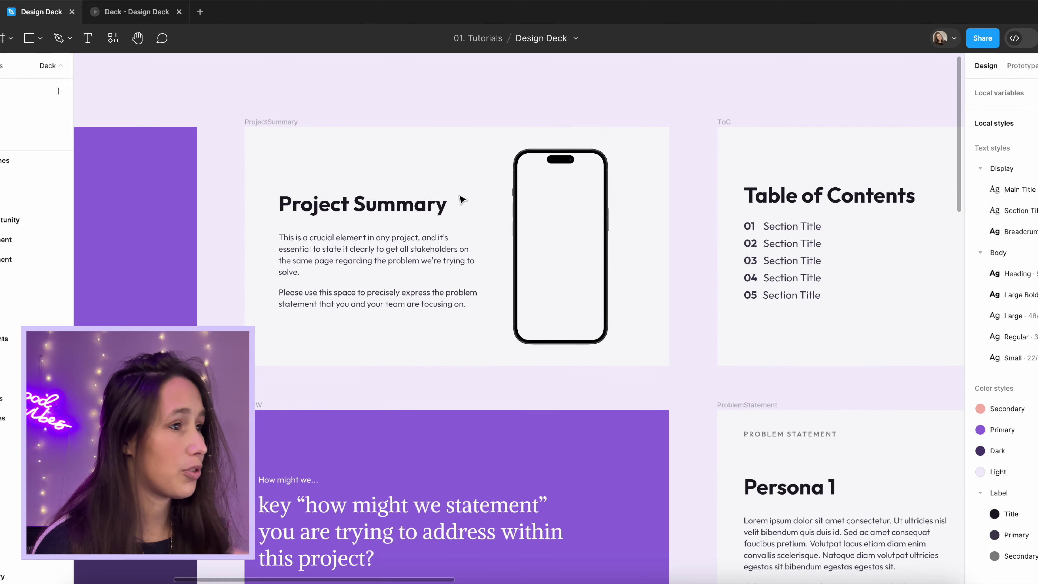
scroll(461, 200, "right", 15)
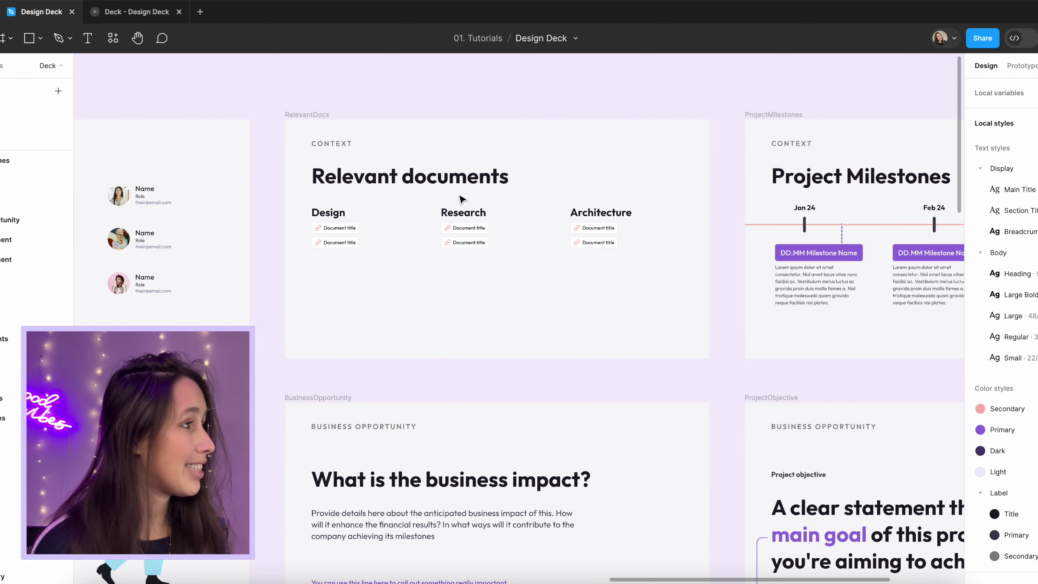
scroll(460, 199, "right", 8)
scroll(460, 199, "down", 5)
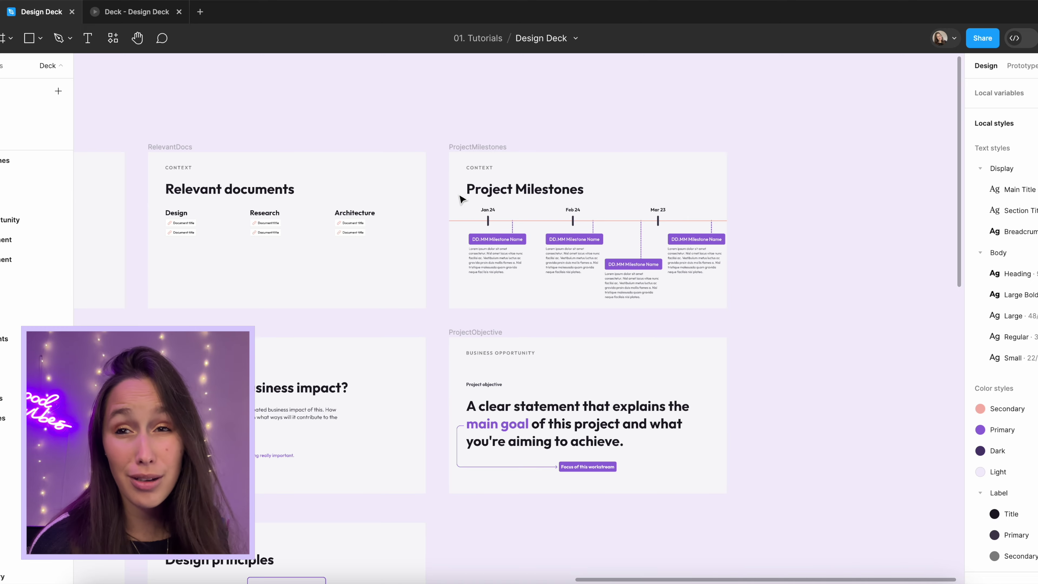
scroll(460, 199, "left", 8)
scroll(460, 199, "down", 4)
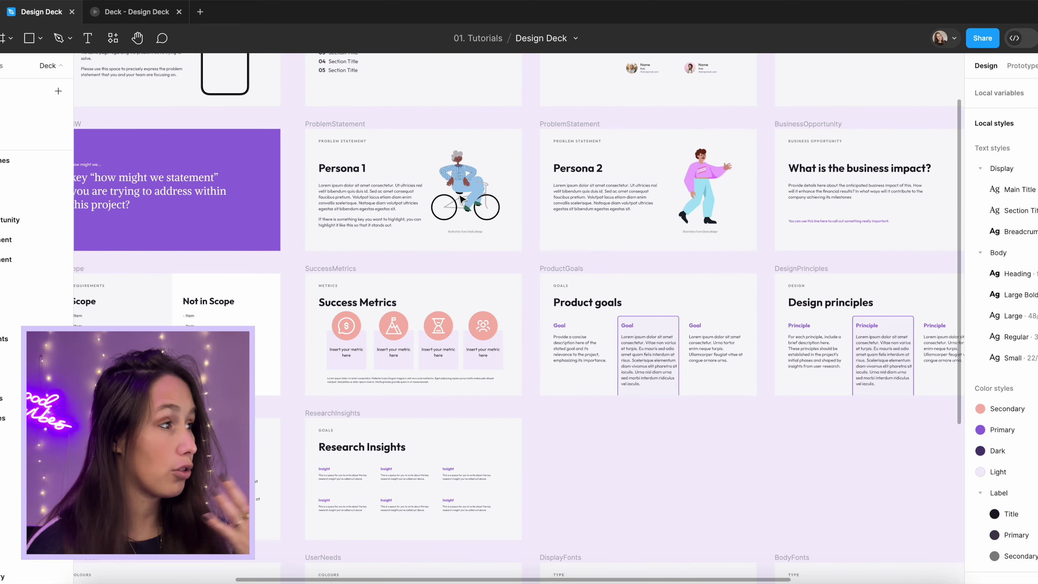
scroll(462, 199, "down", 3)
scroll(462, 199, "left", 6)
scroll(461, 199, "right", 3)
scroll(505, 193, "right", 10)
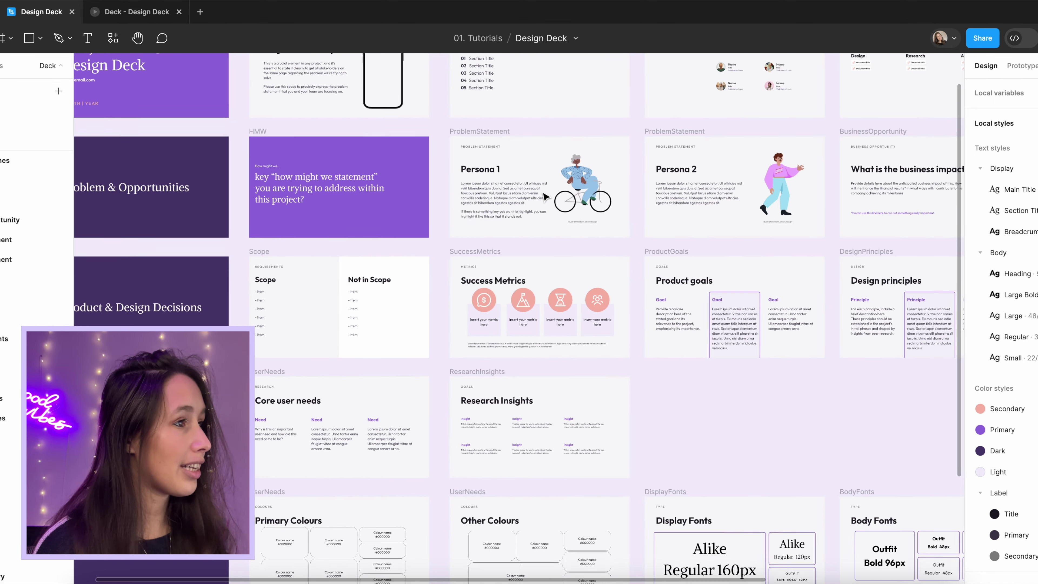
scroll(543, 196, "up", 1)
scroll(543, 196, "left", 14)
scroll(543, 196, "down", 4)
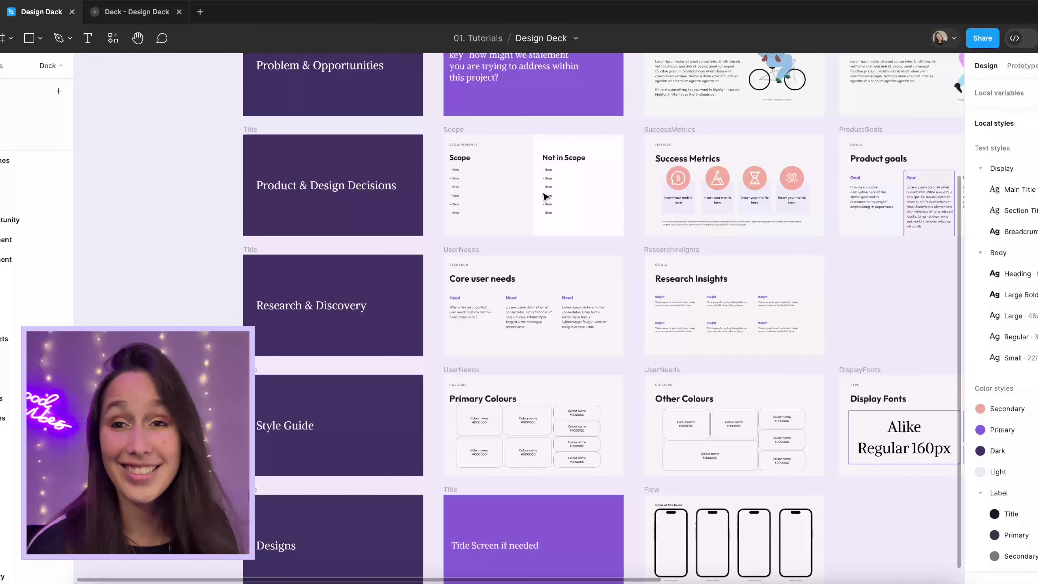
scroll(546, 195, "down", 2)
scroll(547, 197, "down", 5)
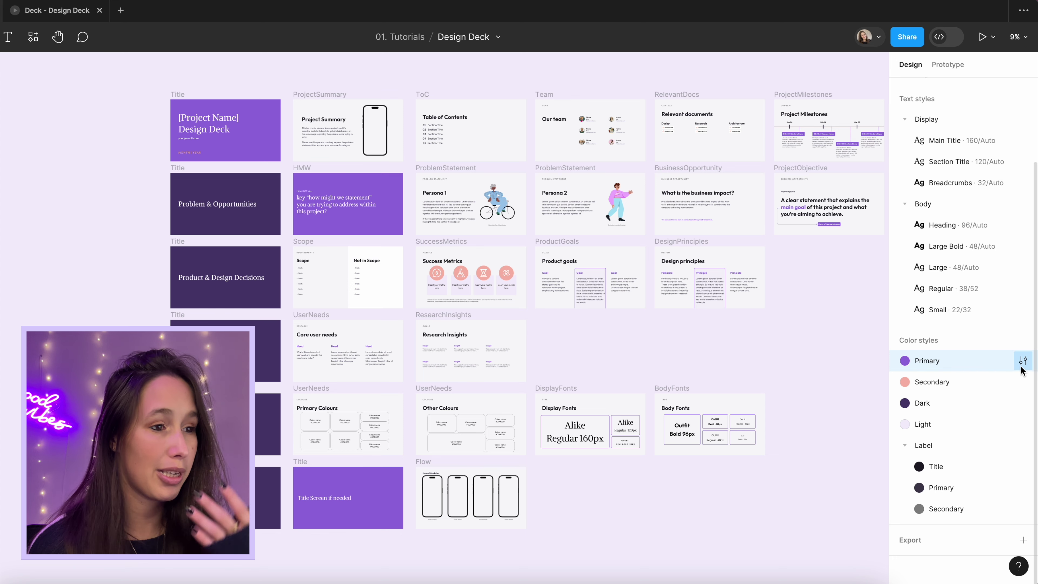
Try recolouring the Primary color style to green 6BD862 and undo the change
left_click(1023, 360)
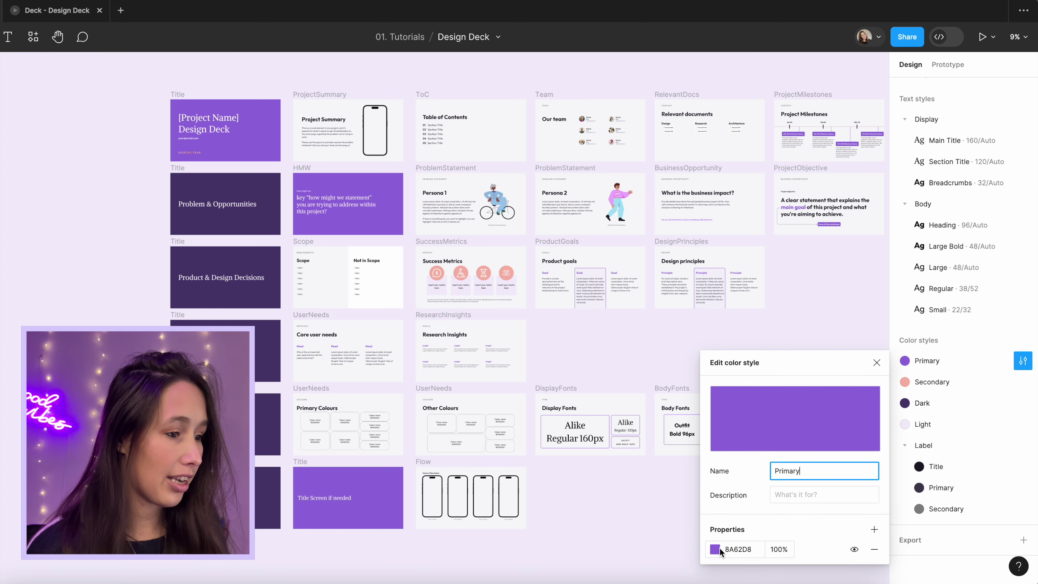
left_click(714, 549)
left_click(620, 428)
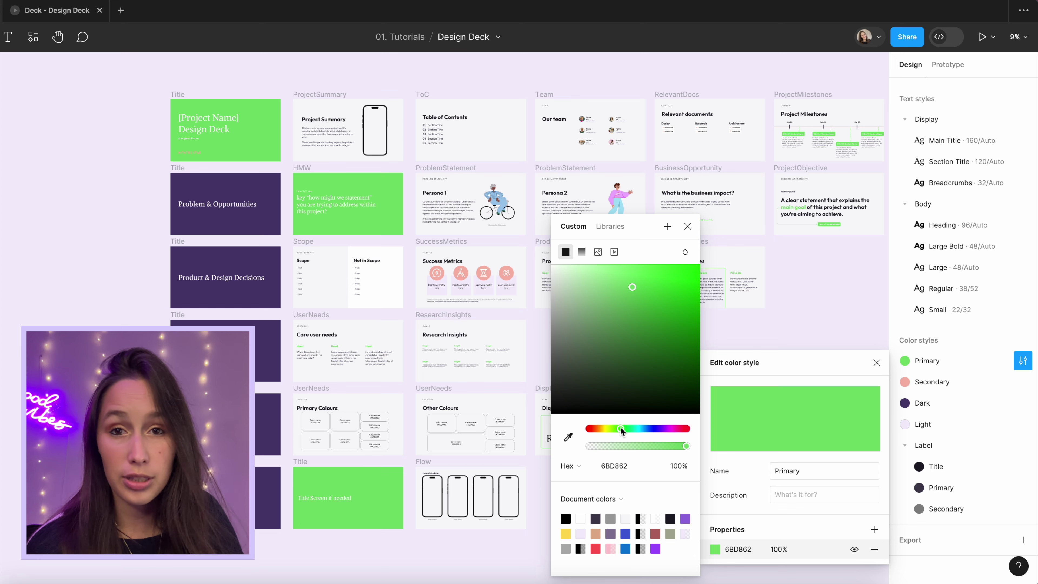
key("ctrl+z")
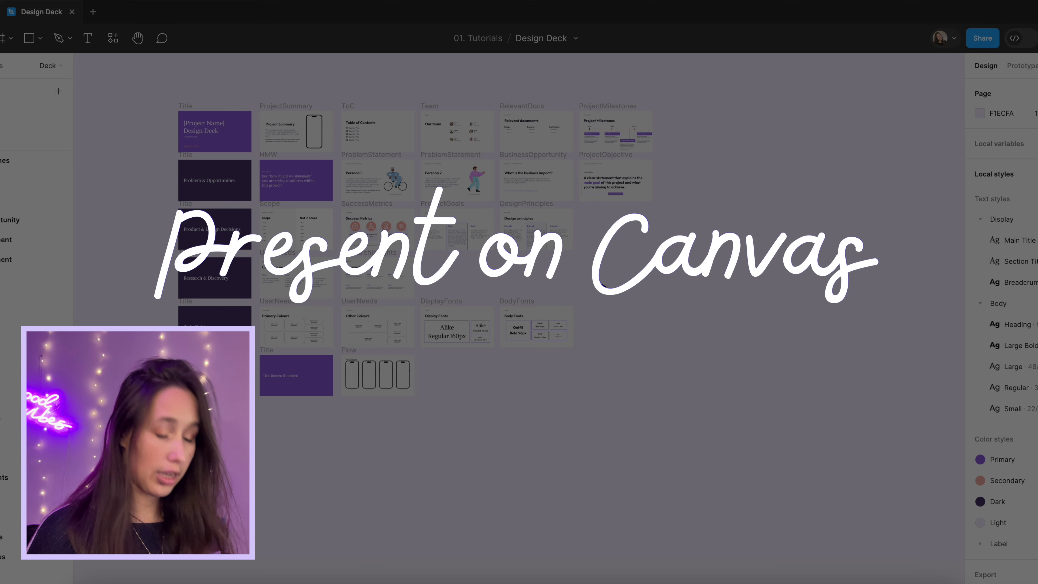
Hide the editor interface and zoom in on the first title slide to present directly on the canvas
key("super+period")
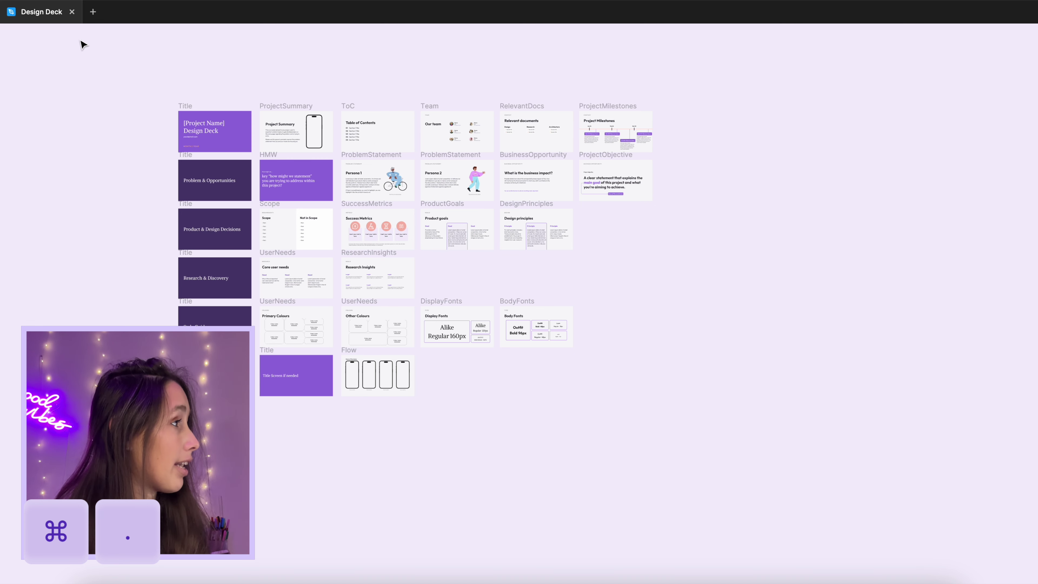
left_click(187, 106)
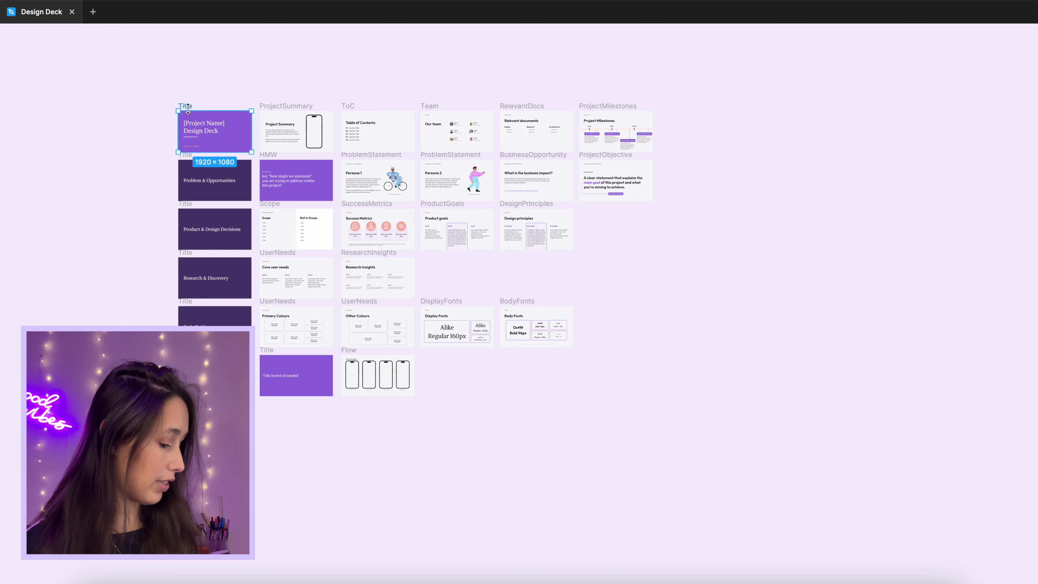
key("shift+2")
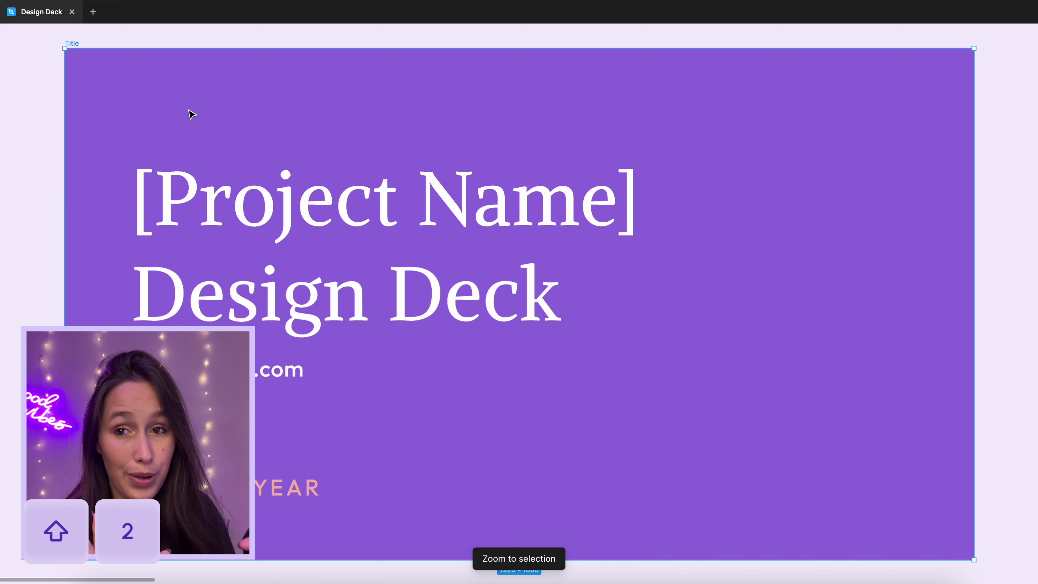
Advance on the canvas frame by frame to Relevant documents, clearing the selection outline on the way, and step back three frames
key("n")
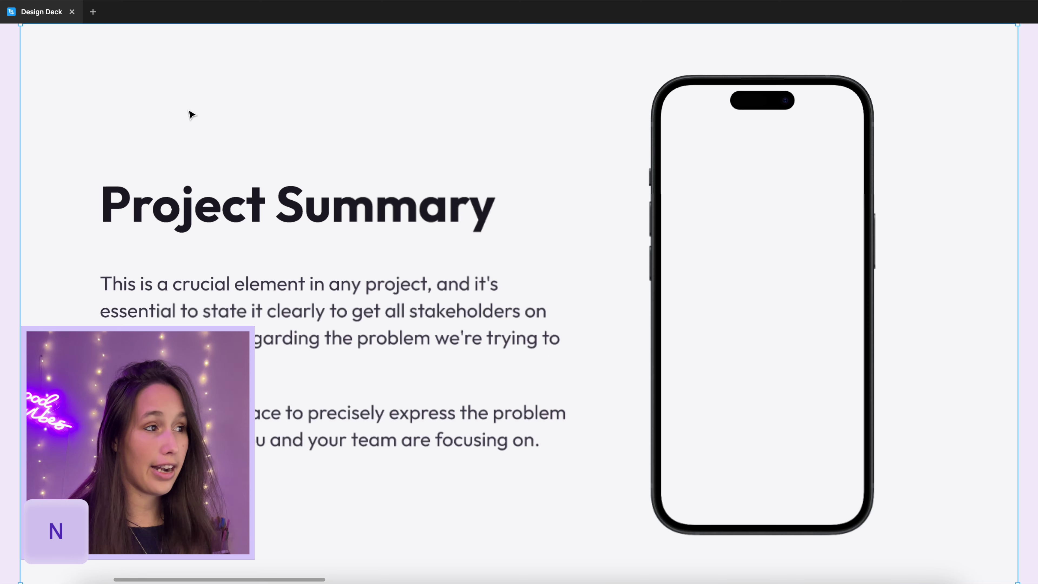
key("n")
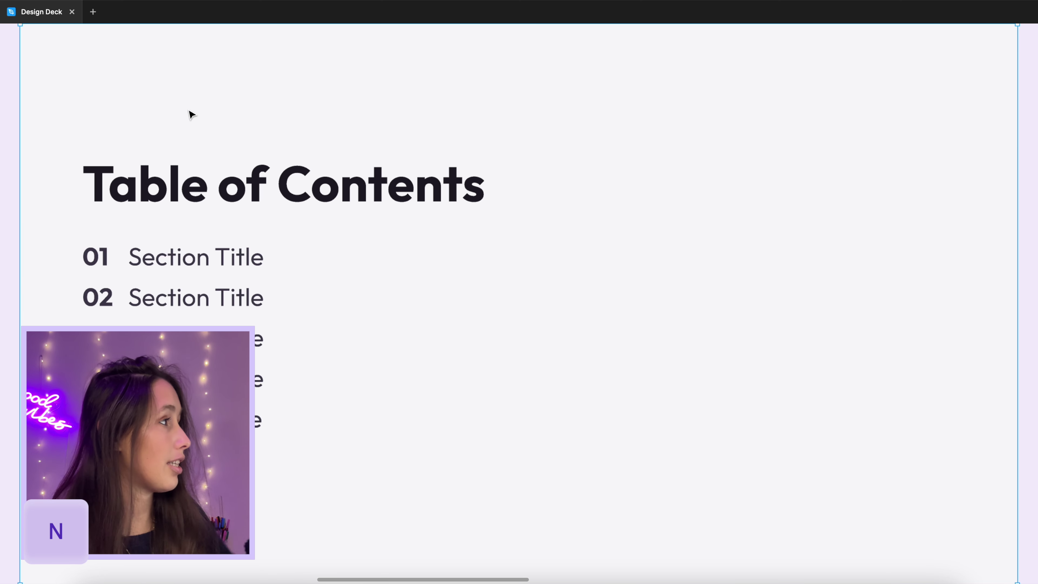
key("Escape")
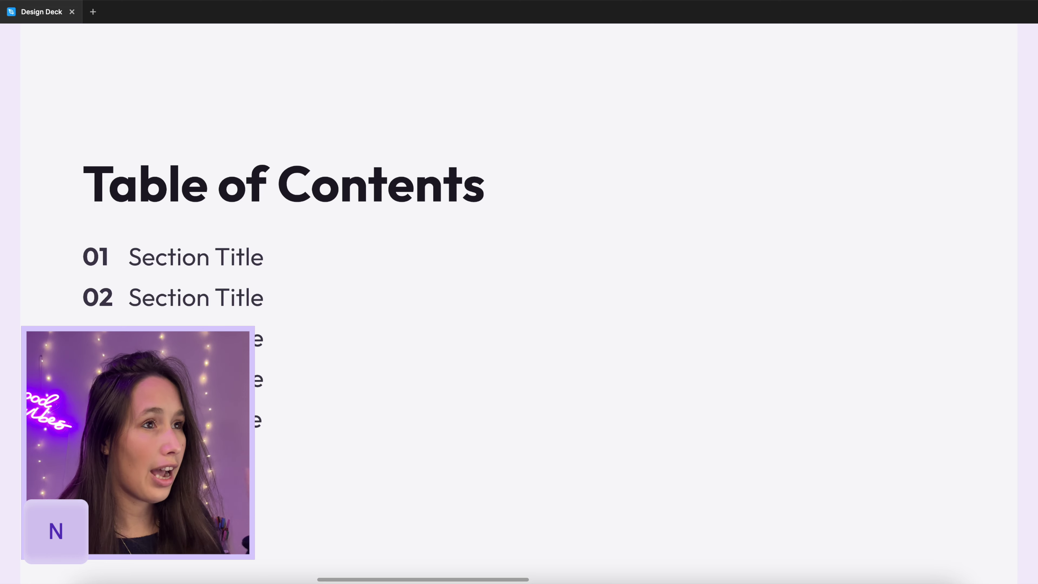
key("n")
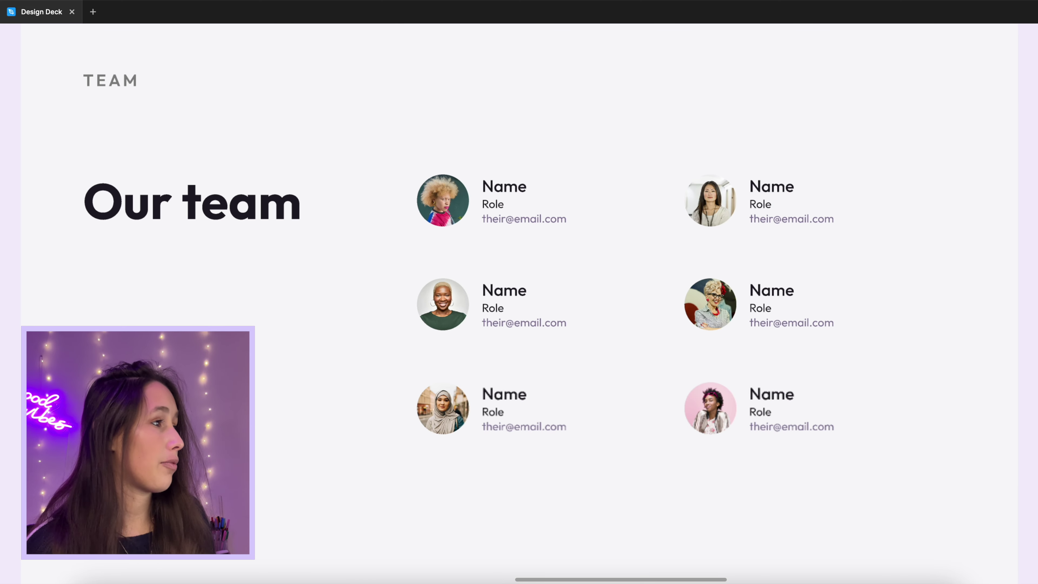
key("n")
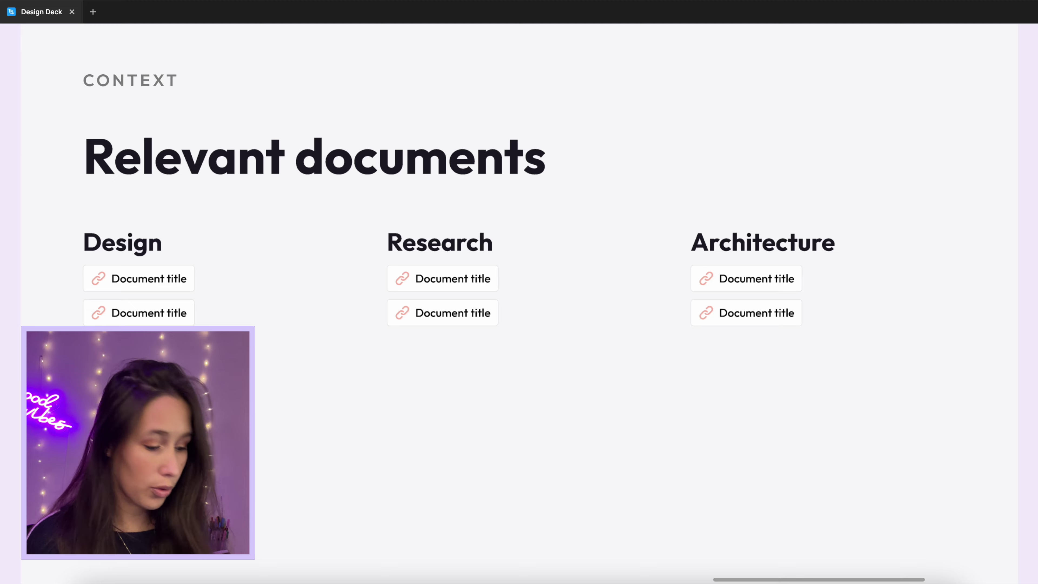
key("shift+n")
key("shift+n")
key("shift+n")
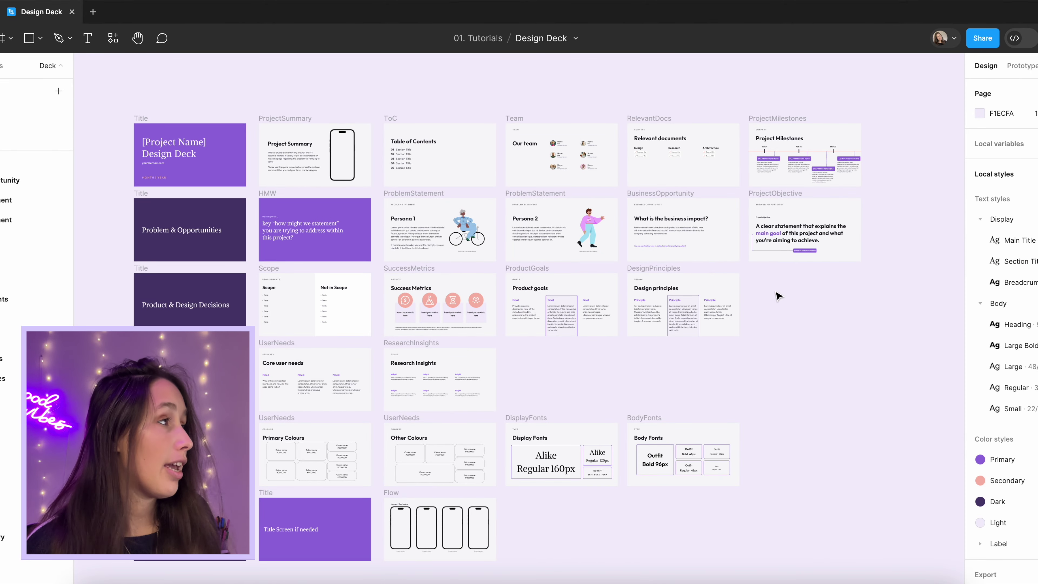
Start the deck in presentation view from the first title slide
left_click(150, 123)
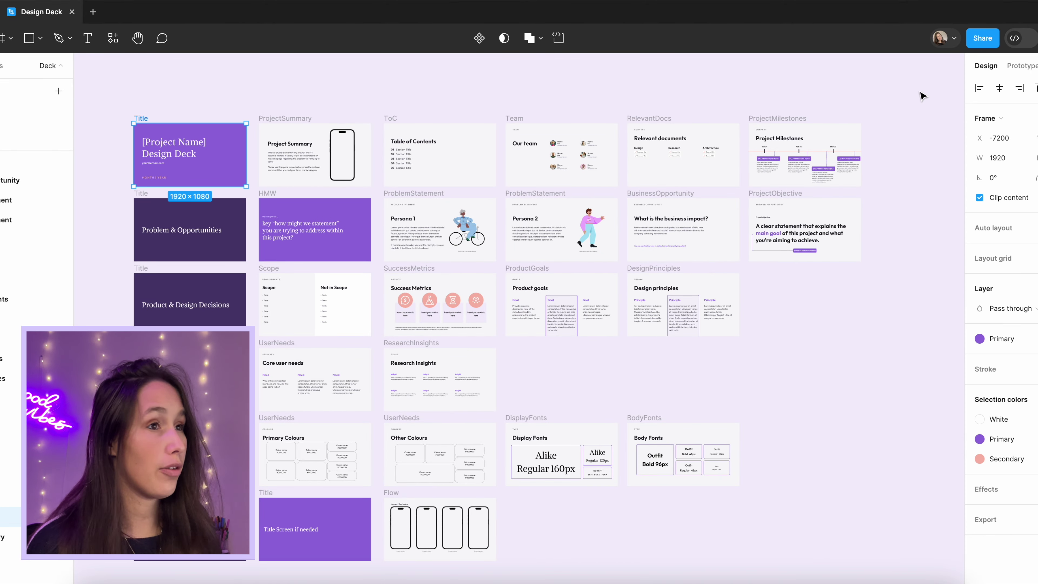
left_click(1034, 43)
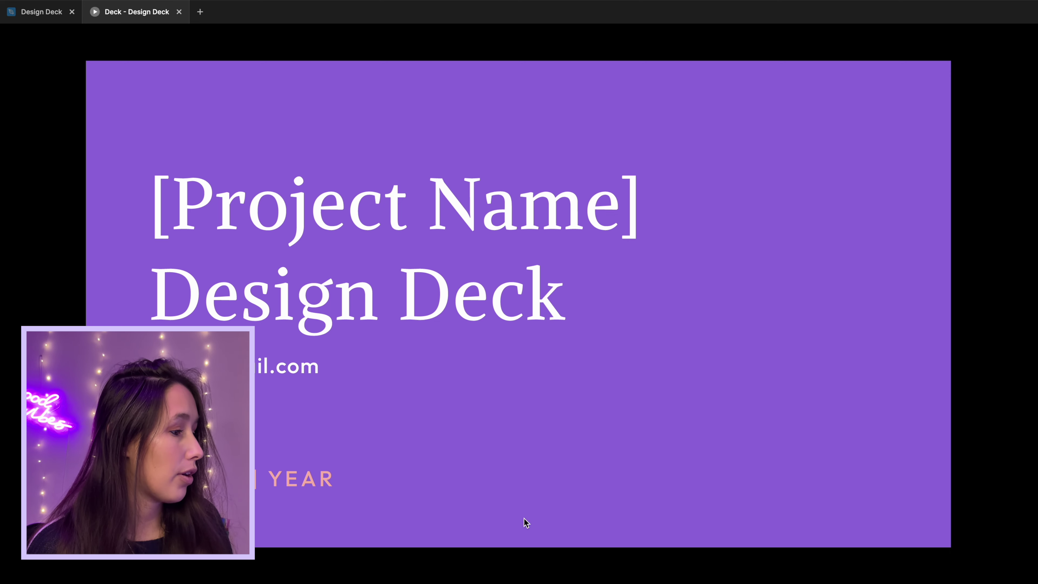
mouse_move(505, 451)
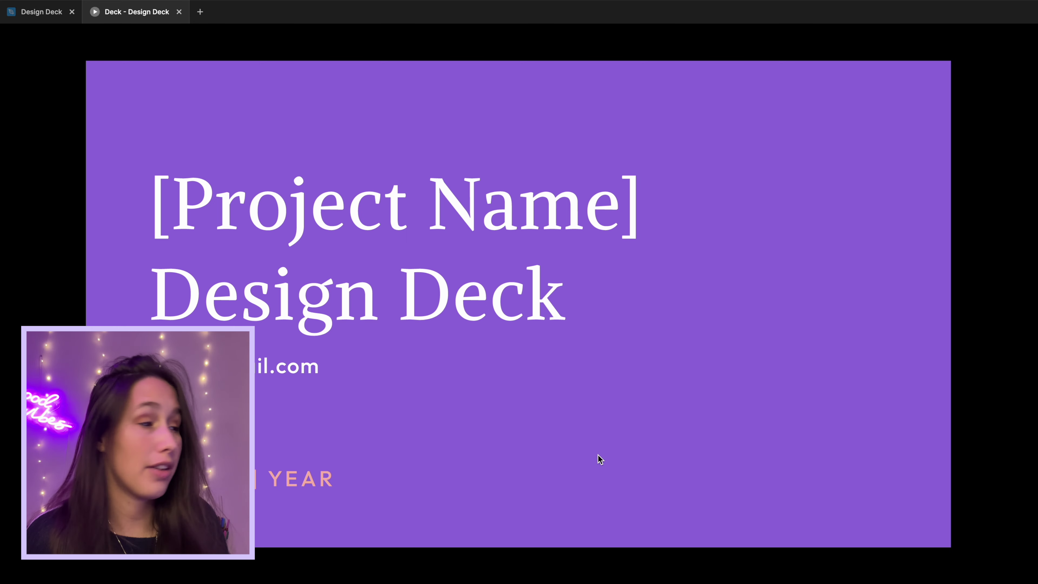
Page forward through the presented slides, past the team, persona and project objective slides
key("Right")
key("Right")
key("Right")
key("Right")
key("Right")
key("Right")
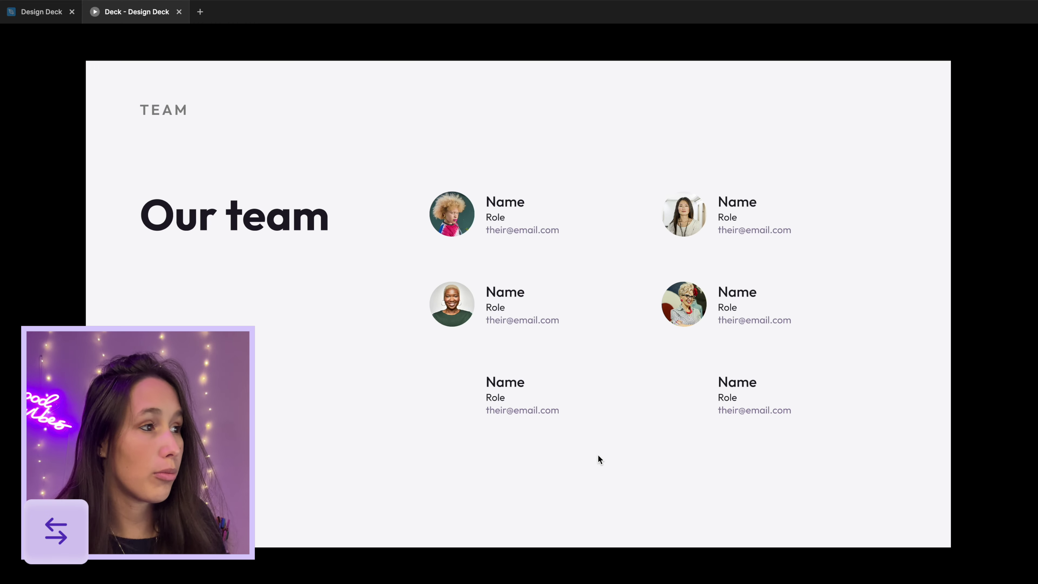
key("Right")
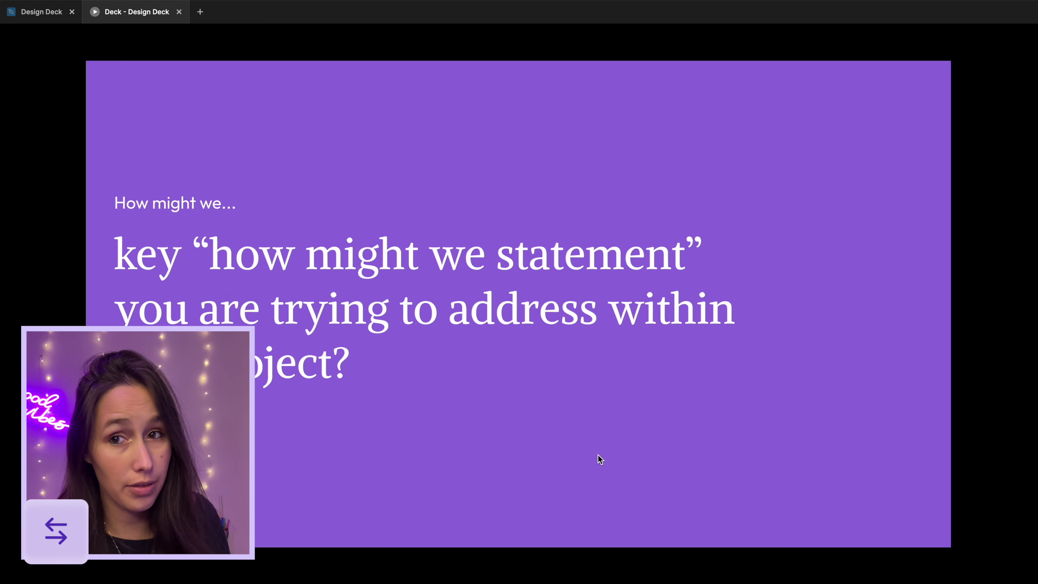
key("Right")
key("Right")
key("Right")
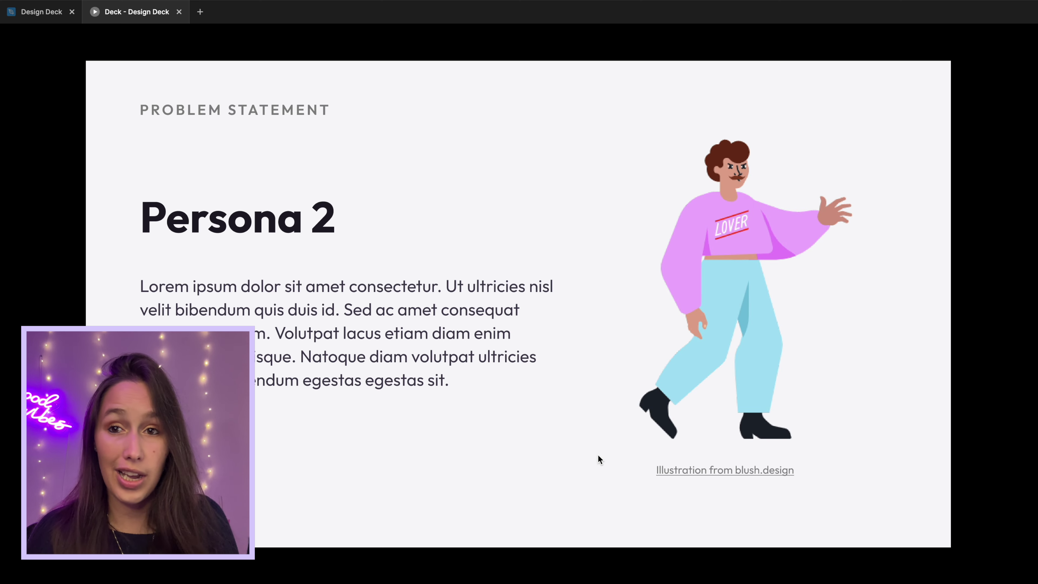
key("Right")
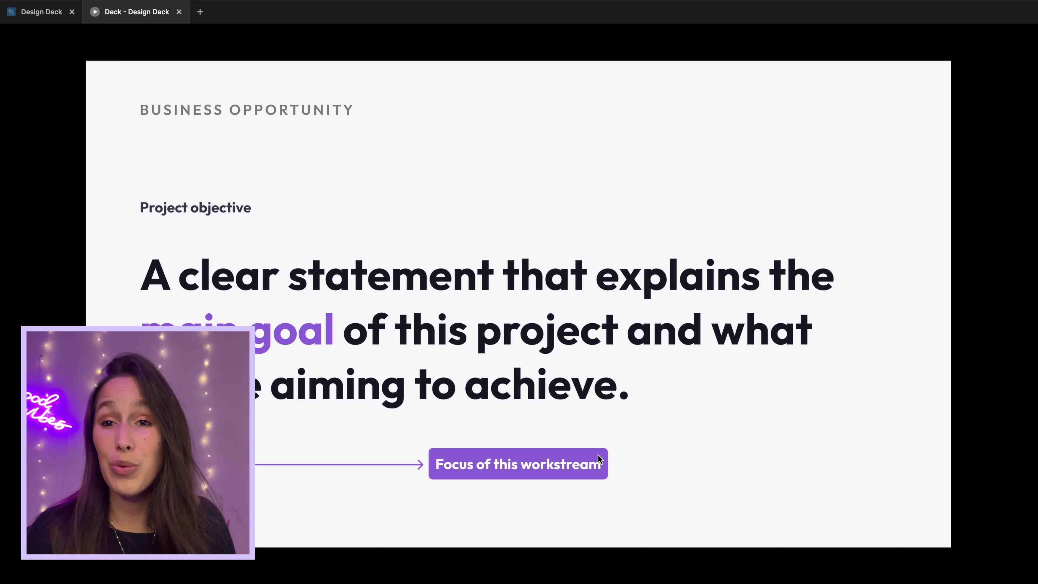
key("Right")
key("Right")
key("Right")
key("Right")
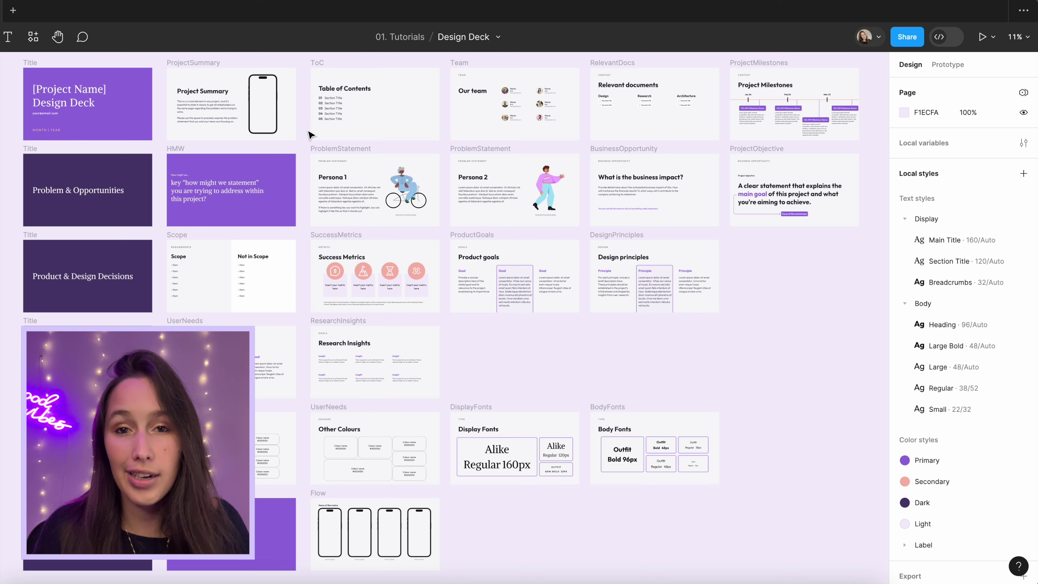
Switch to prototype mode and connect the first title slide to the ProjectSummary slide
key("shift+e")
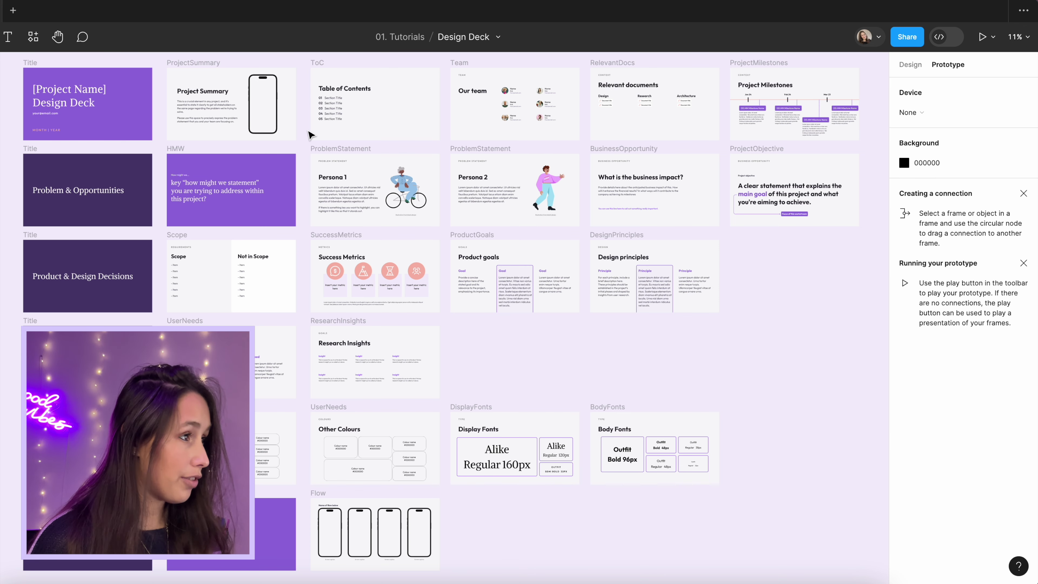
left_click(24, 72)
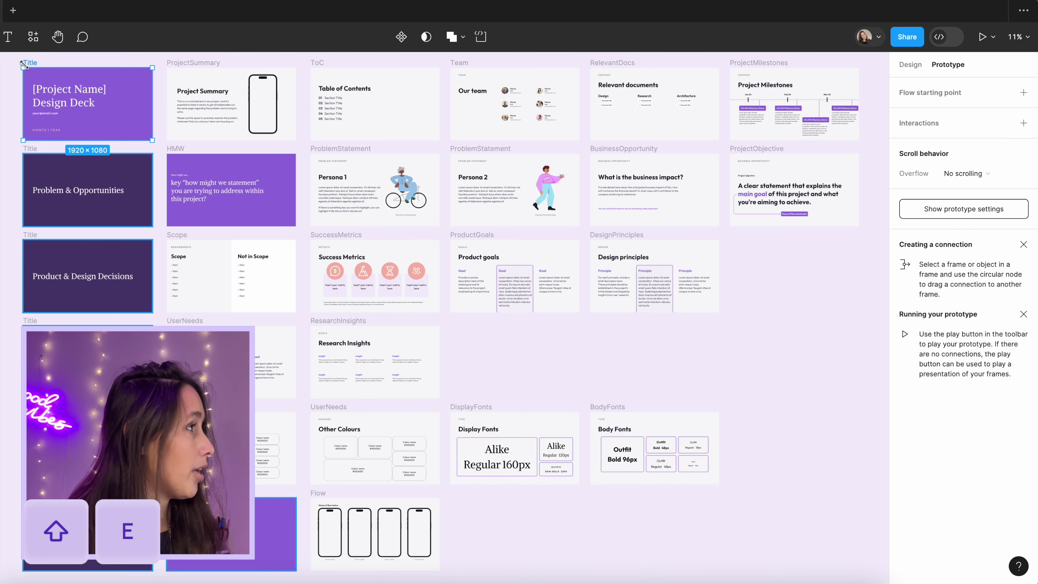
left_click_drag(25, 72, 146, 116)
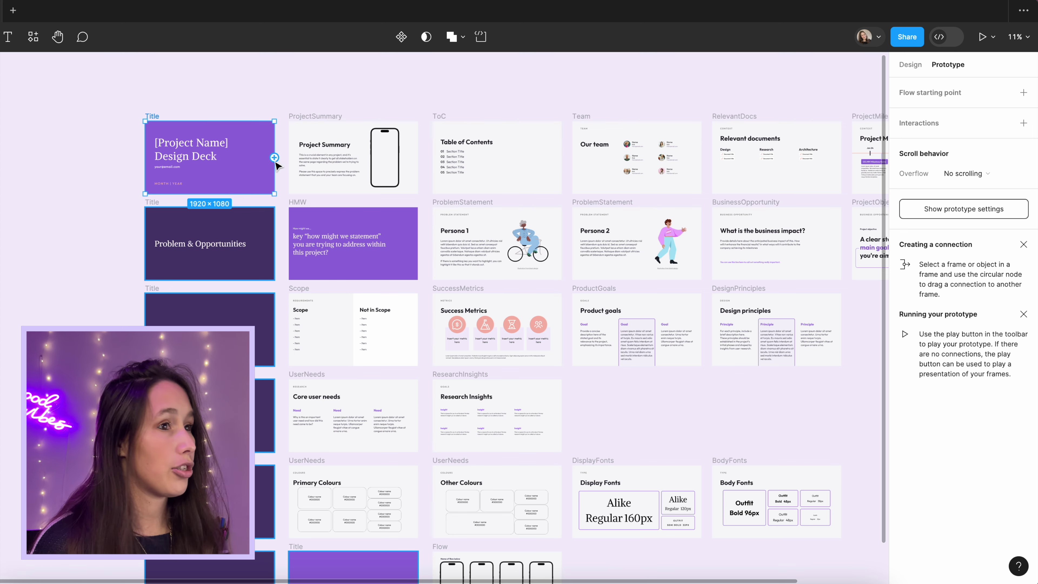
left_click_drag(274, 157, 307, 167)
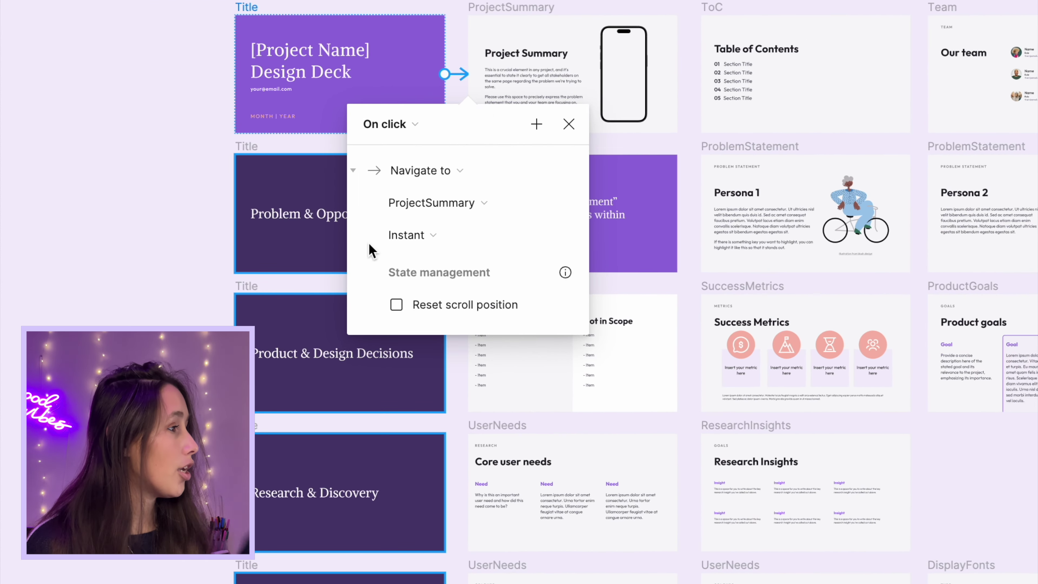
Set the title slide's on-click transition to Smart animate with Ease out at 300 ms
left_click(365, 241)
left_click(408, 284)
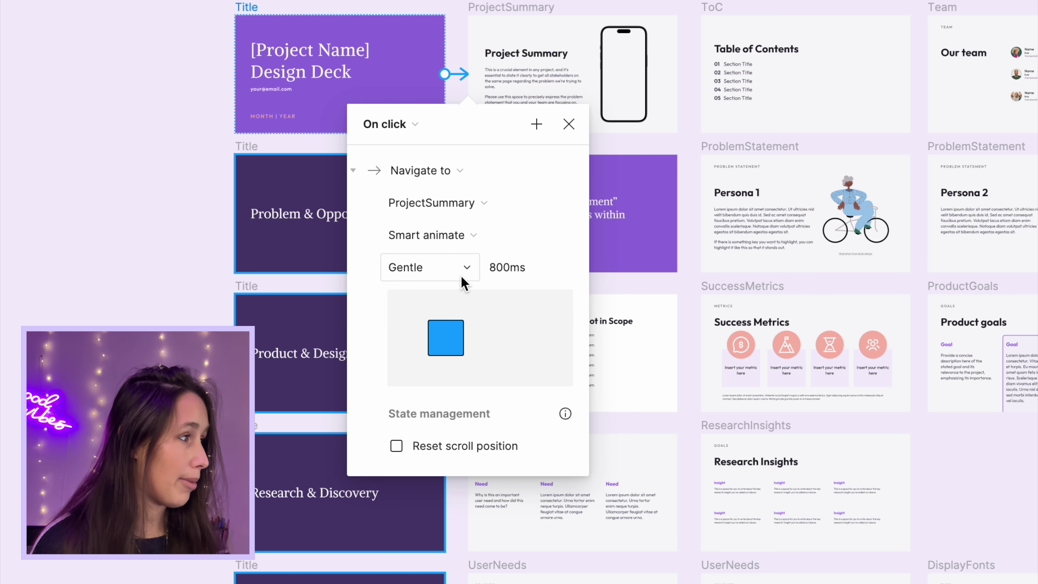
left_click(461, 270)
left_click(488, 107)
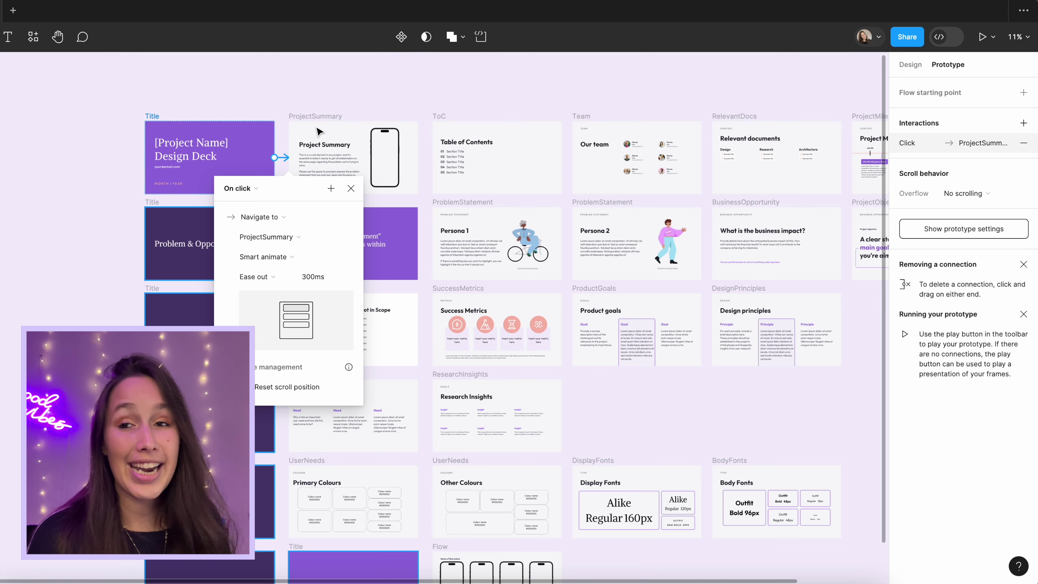
Connect the slides of the first two rows in sequence, linking ProjectObjective to the Product & Design Decisions title slide
left_click(494, 155)
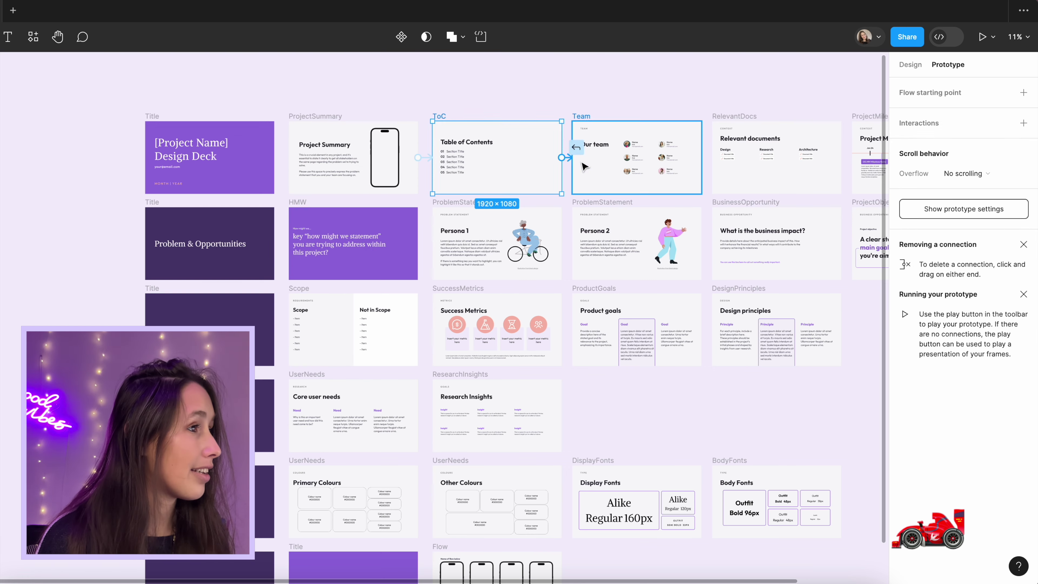
scroll(776, 286, "right", 2)
scroll(572, 286, "down", 3)
left_click(509, 275)
left_click(651, 275)
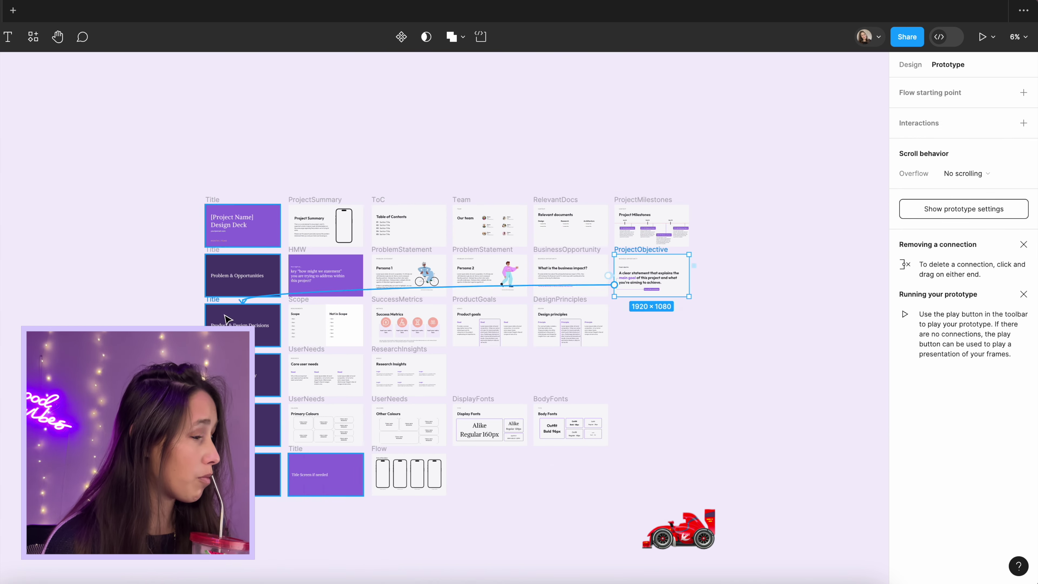
left_click_drag(689, 275, 243, 325)
Connect the remaining slides row by row, linking each row's last slide to the following row's title slide, through to Flow
left_click(490, 326)
left_click_drag(527, 325, 288, 374)
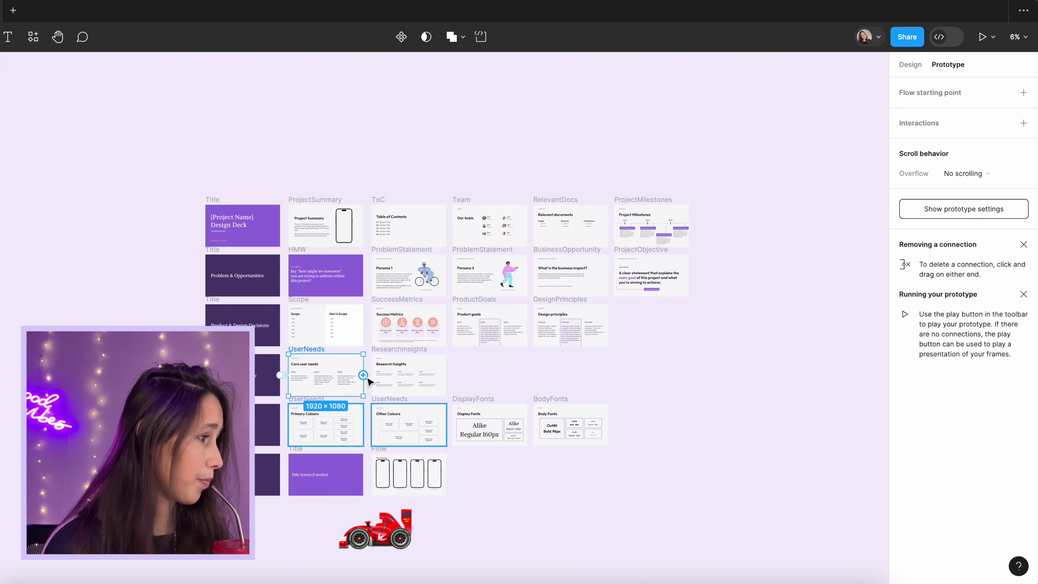
left_click(490, 425)
left_click_drag(531, 425, 292, 479)
left_click(458, 467)
key("shift+1")
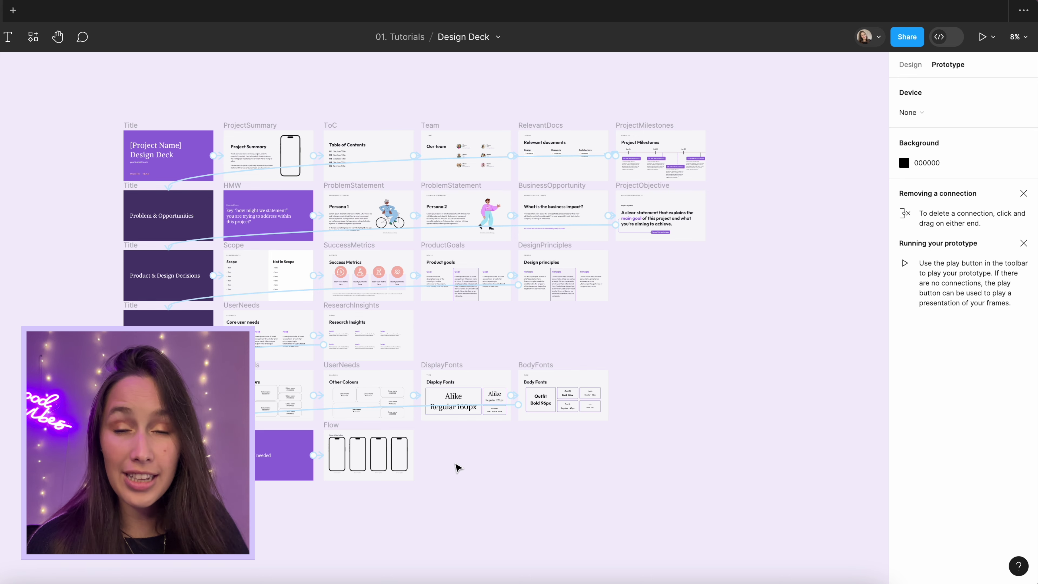
Preview the prototype inline from the first title slide and advance to the Relevant documents slide
left_click(129, 125)
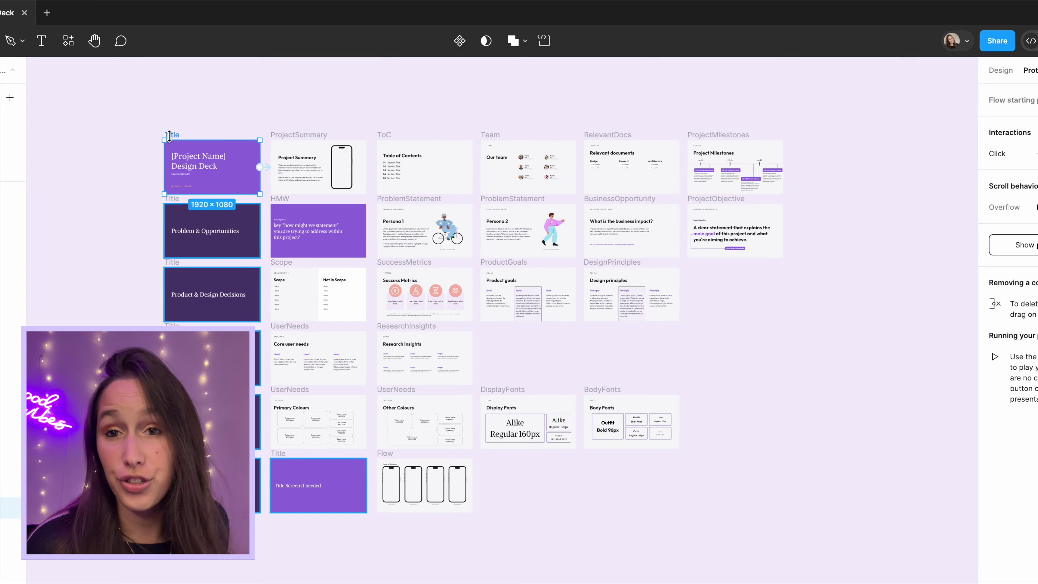
key("shift+space")
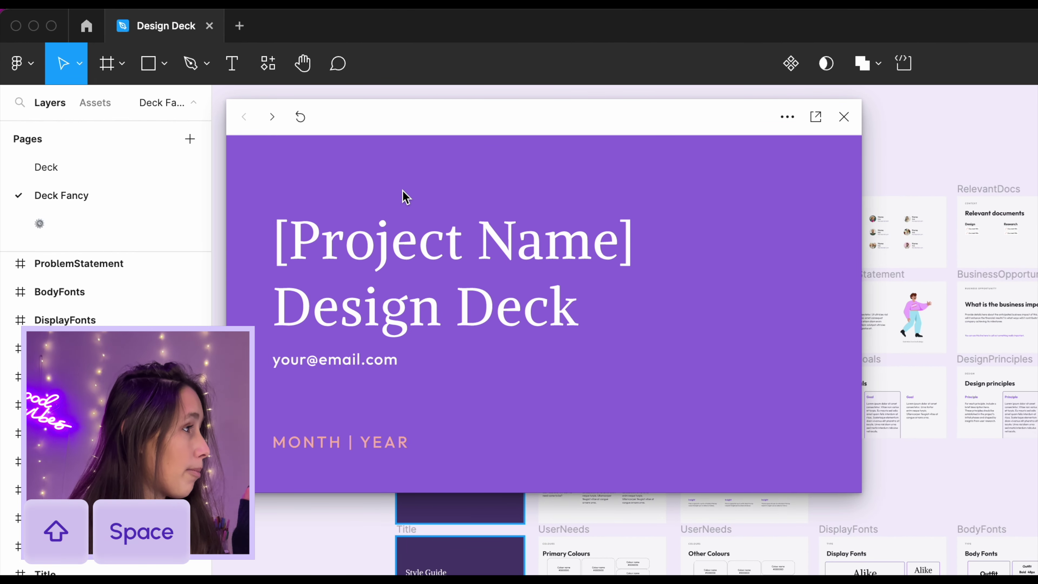
left_click(403, 191)
left_click(403, 190)
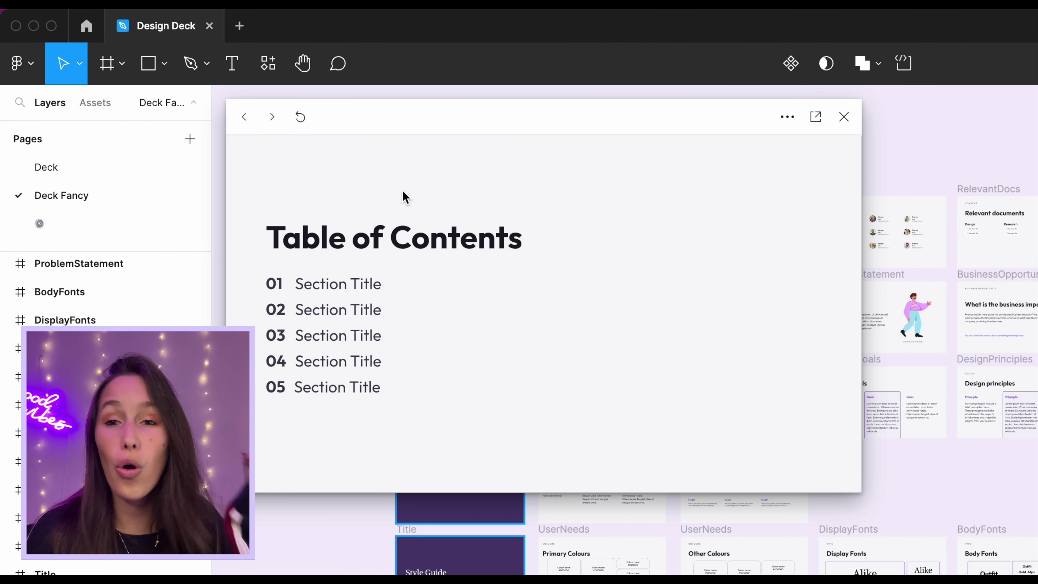
left_click(403, 191)
left_click(404, 197)
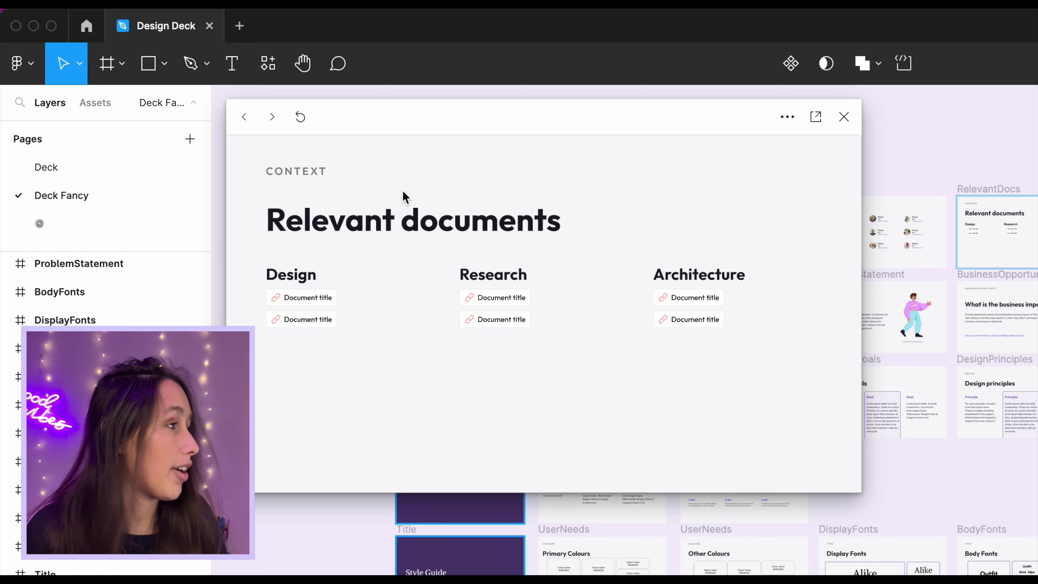
Advance the preview through the "How might we" and persona slides and past the business impact slide to examine the animated transitions
left_click(404, 197)
left_click(404, 197)
left_click(403, 197)
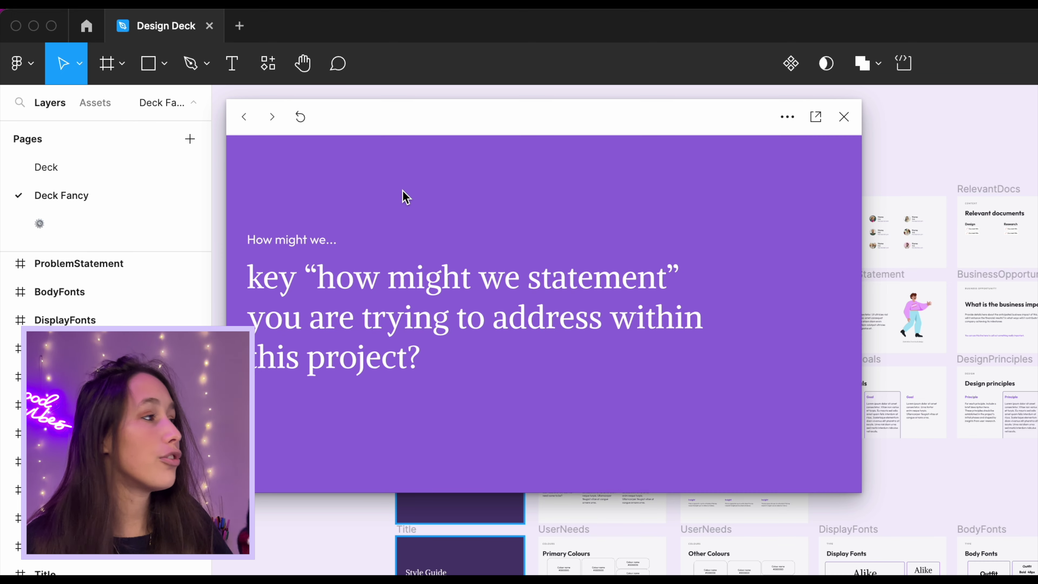
left_click(402, 191)
left_click(403, 190)
key("Left")
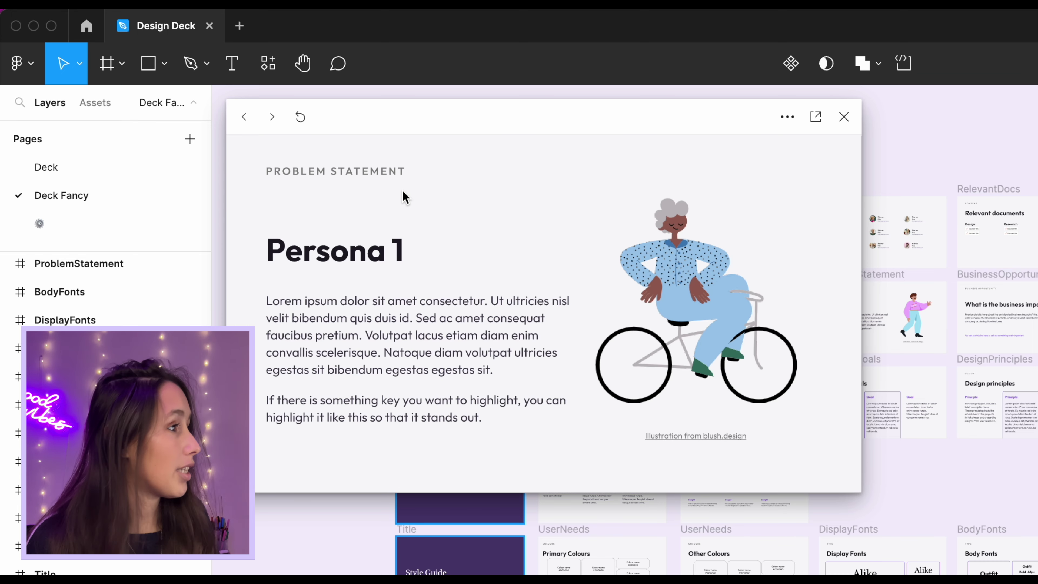
left_click(403, 192)
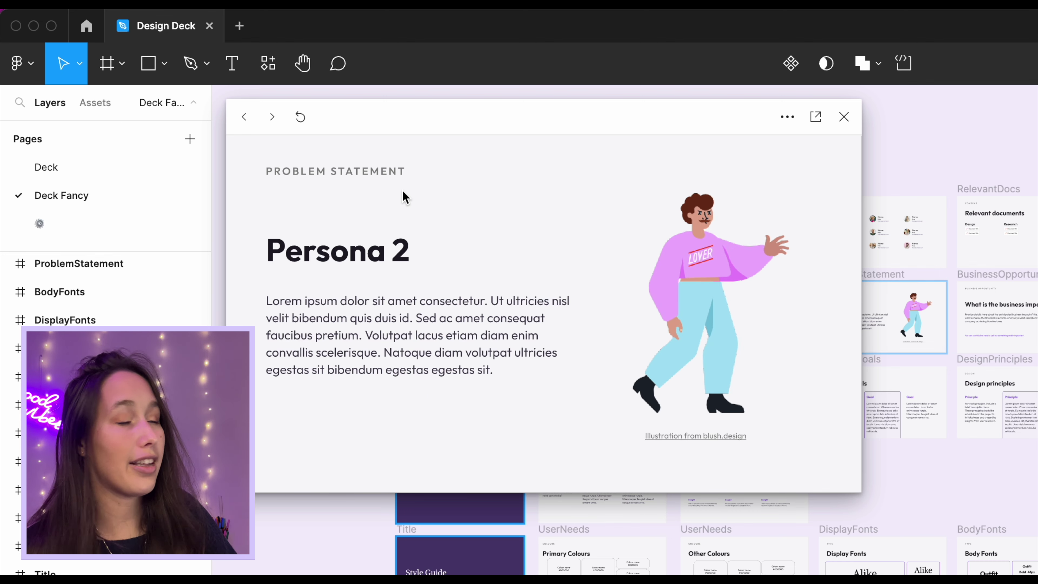
left_click(403, 192)
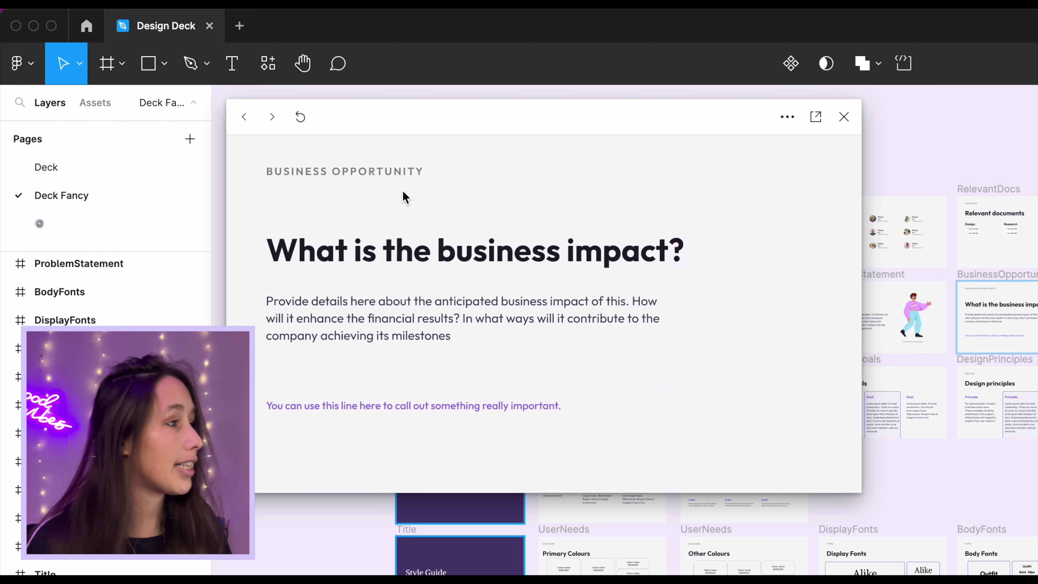
left_click(402, 191)
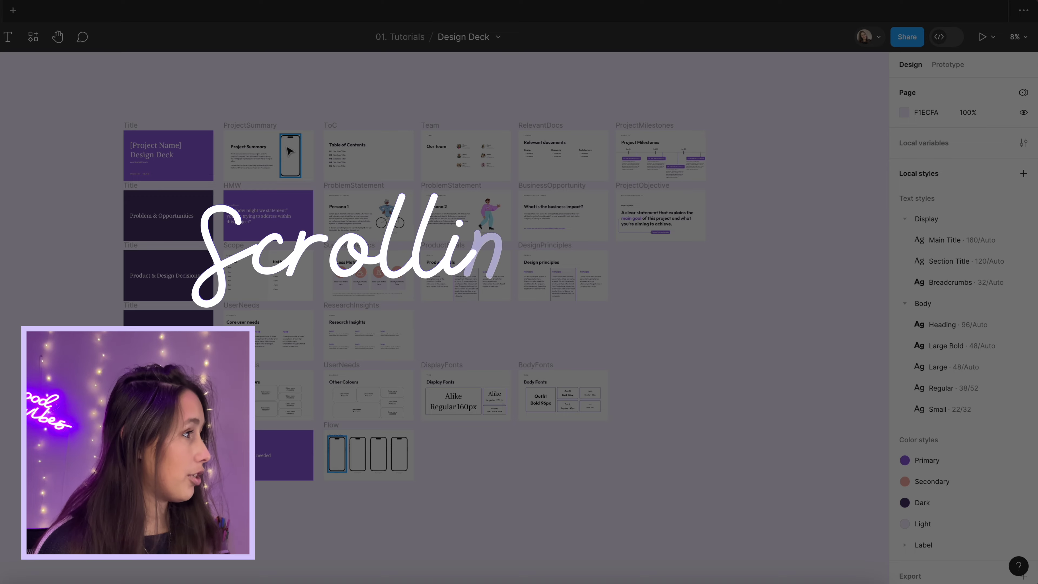
Turn off Clip content on the New In frame to inspect its overflowing product list, and turn it back on
scroll(290, 151, "up", 10)
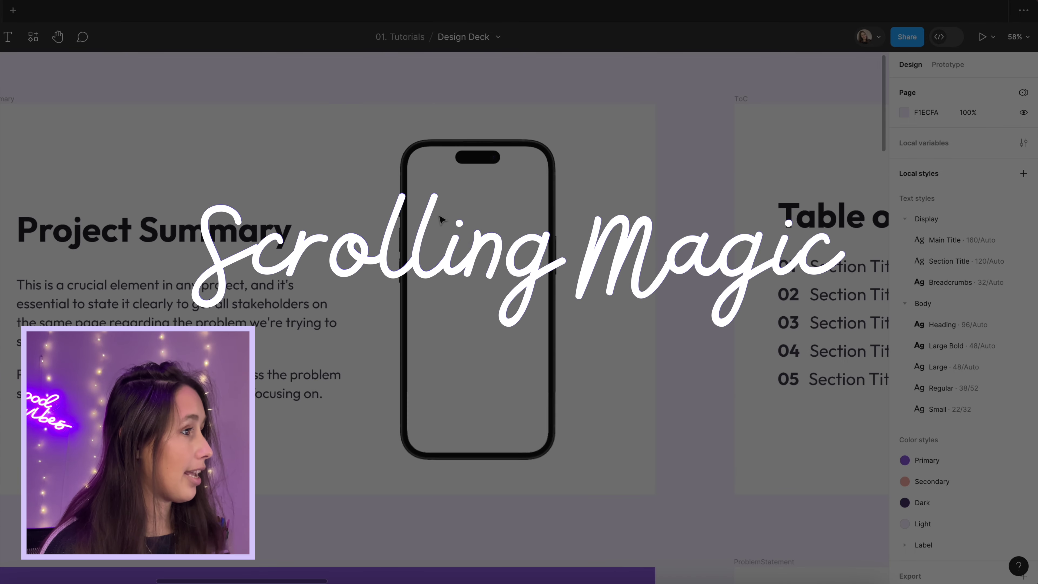
scroll(442, 219, "left", 3)
left_click(528, 216)
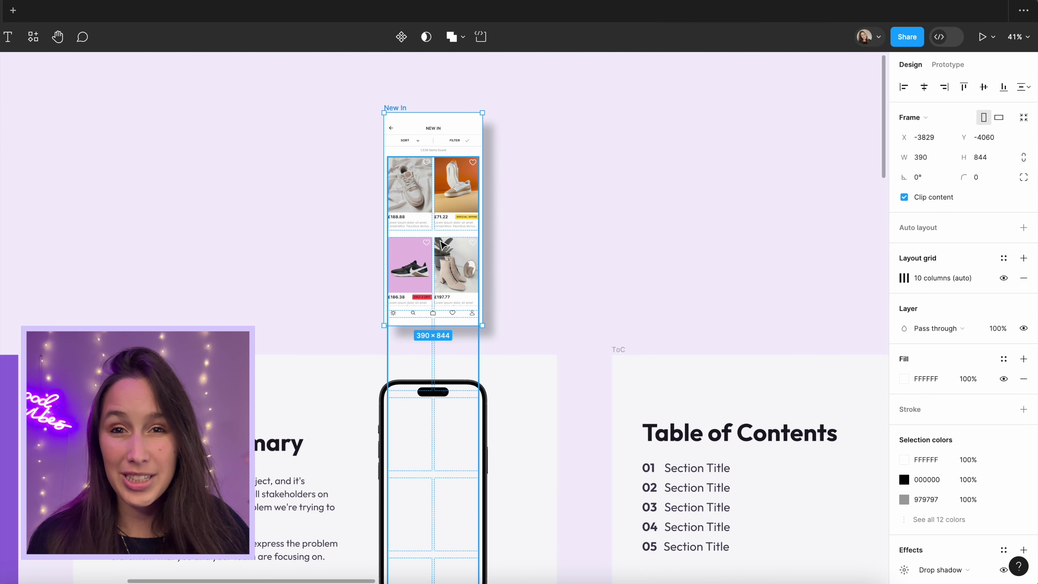
left_click(924, 201)
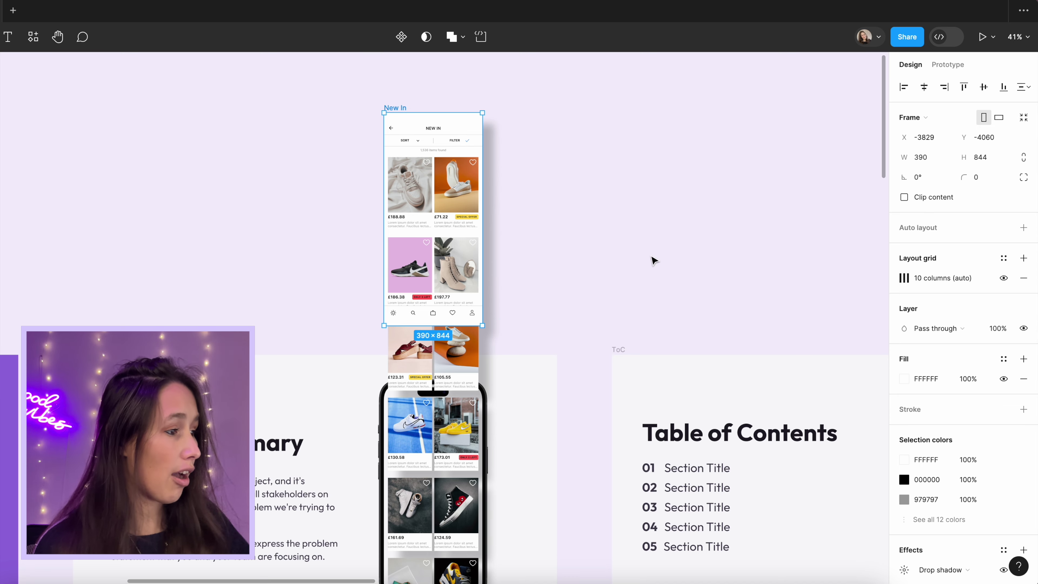
scroll(540, 255, "down", 10)
scroll(542, 262, "up", 12)
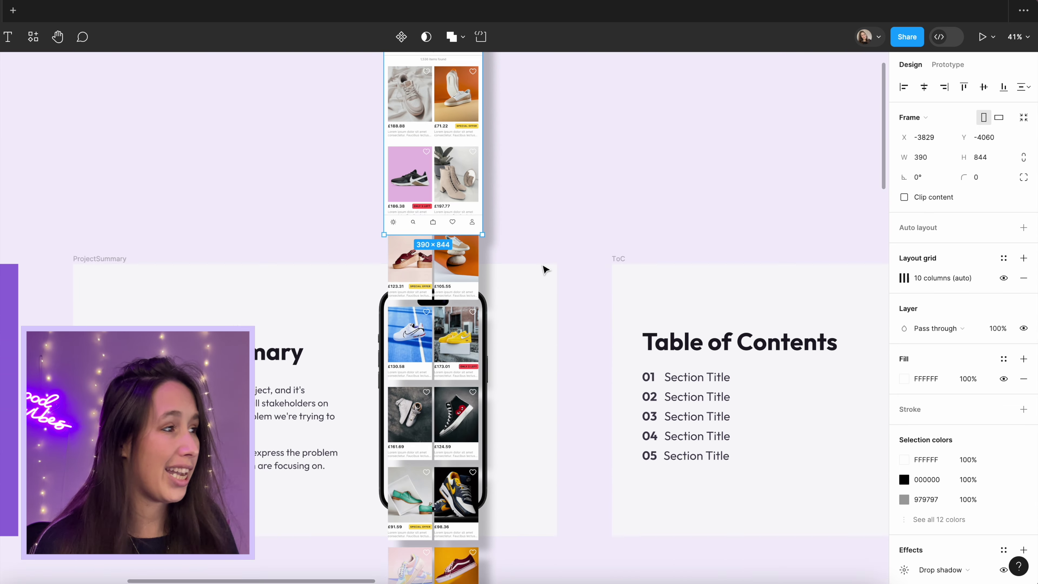
left_click(936, 197)
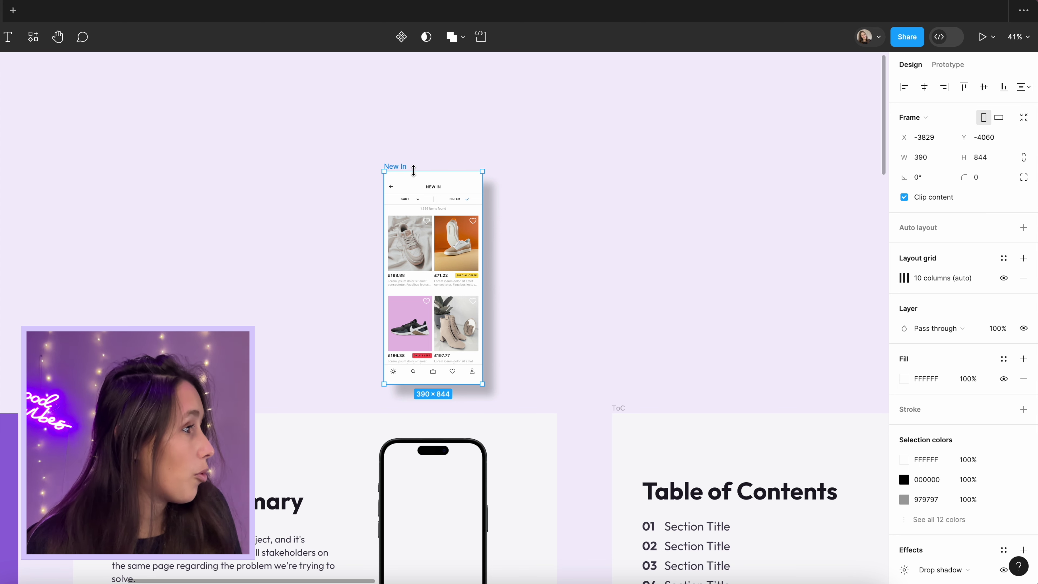
Place the New In frame over the phone mockup on the ProjectSummary slide and send it behind the iPhone image
left_click_drag(410, 241, 397, 223)
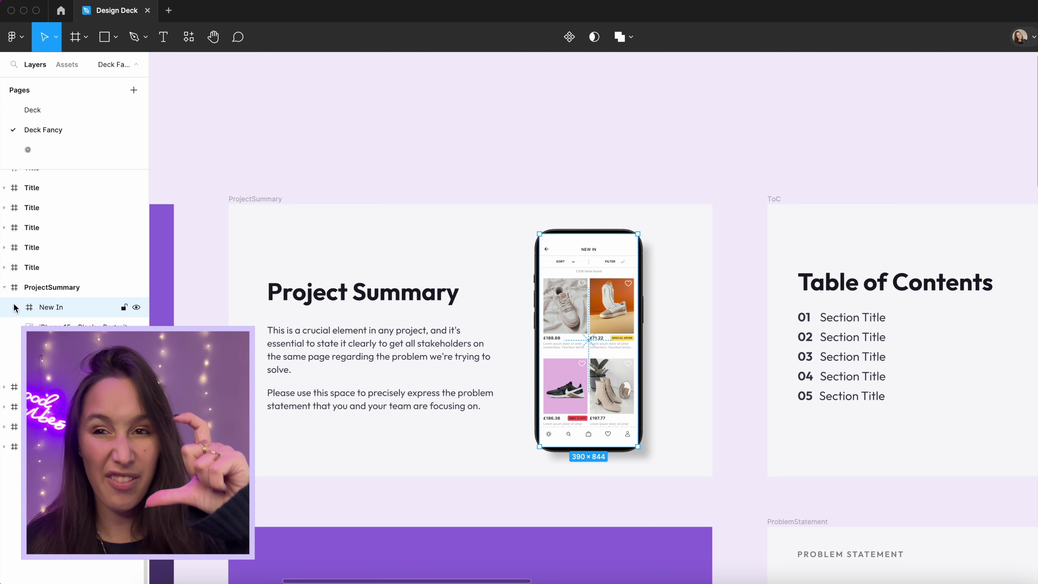
key("bracketleft")
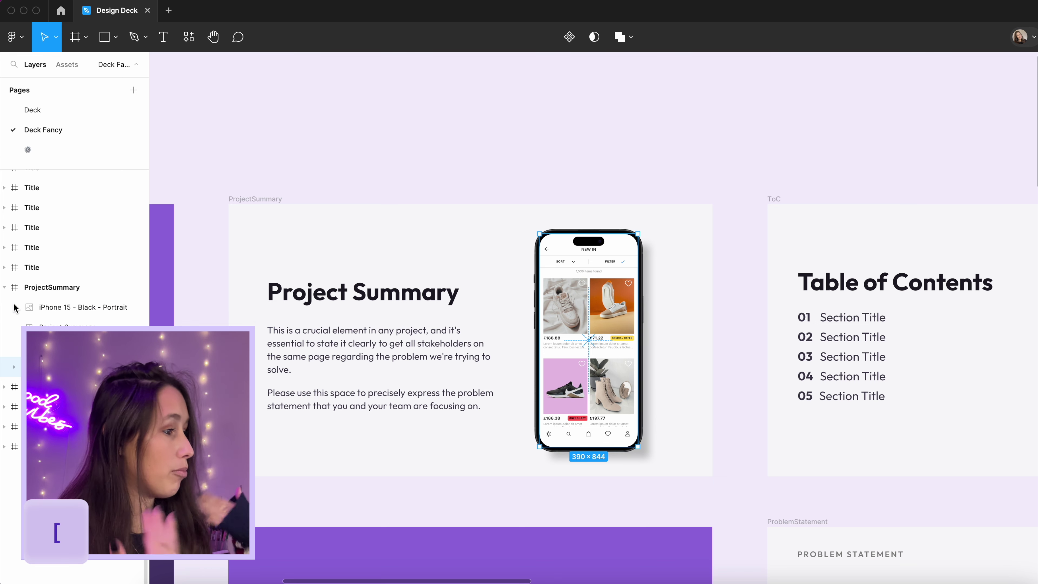
scroll(286, 308, "up", 3)
left_click(694, 114)
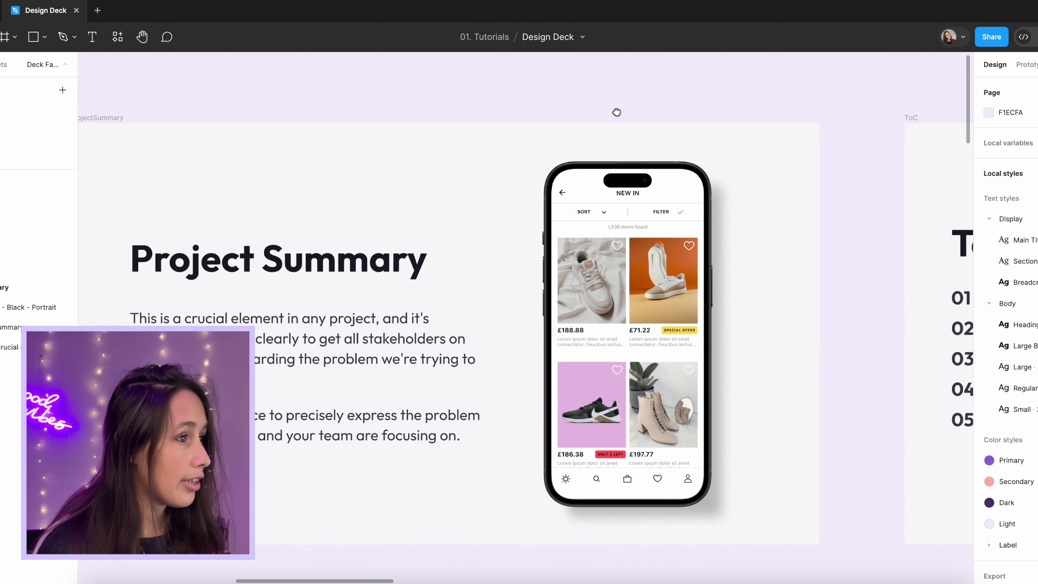
double_click(592, 204)
key("Escape")
left_click(678, 147)
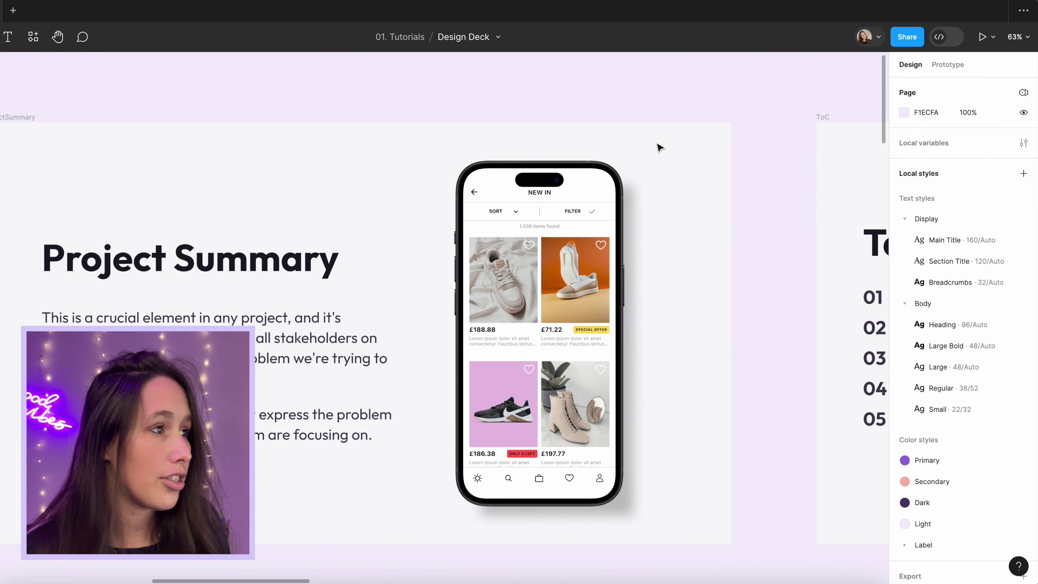
Set the ProjectSummary slide's background fill to pink
scroll(637, 164, "left", 5)
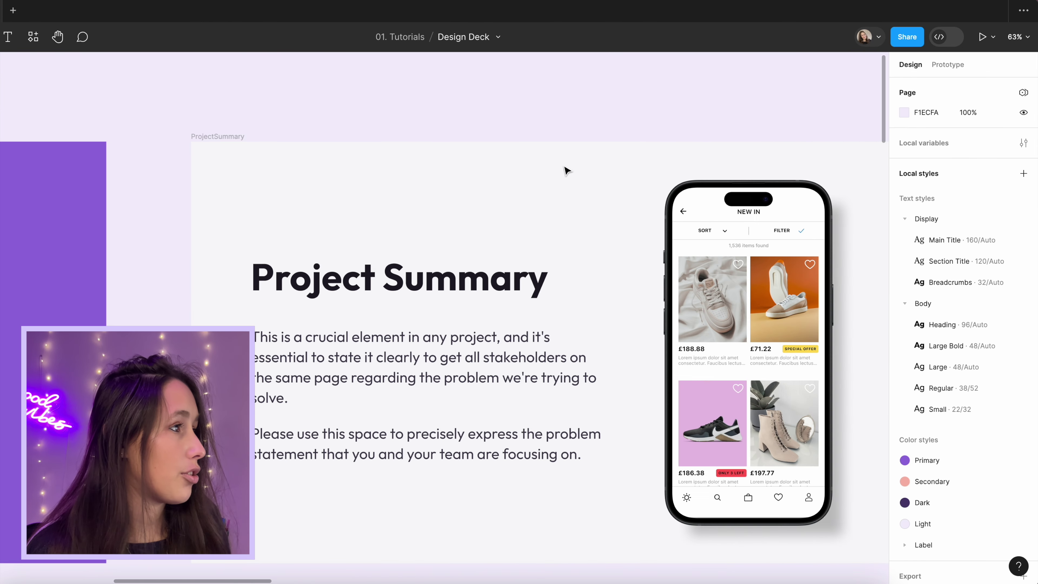
left_click(216, 136)
scroll(803, 366, "right", 3)
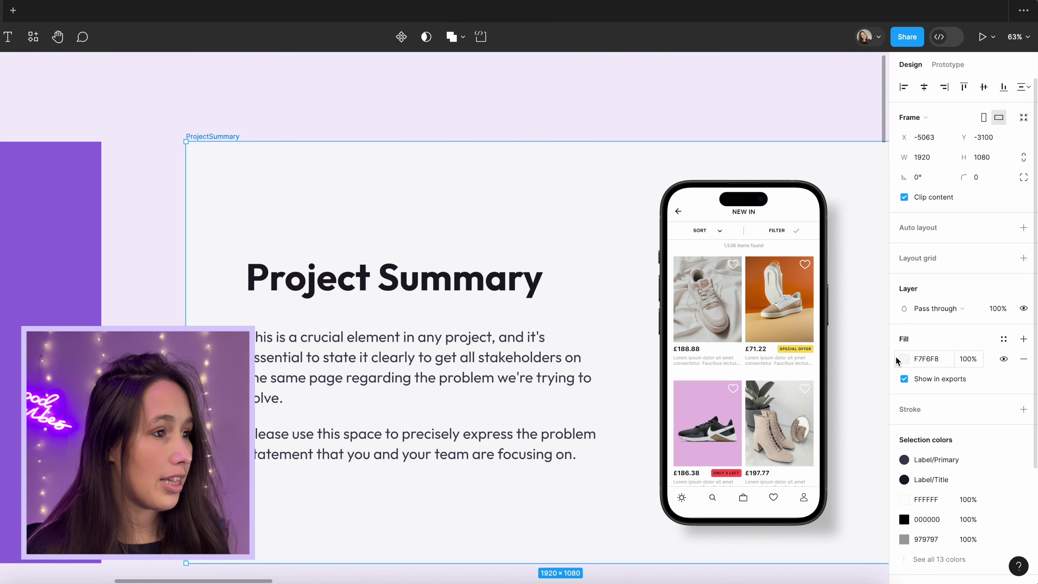
scroll(803, 366, "right", 1)
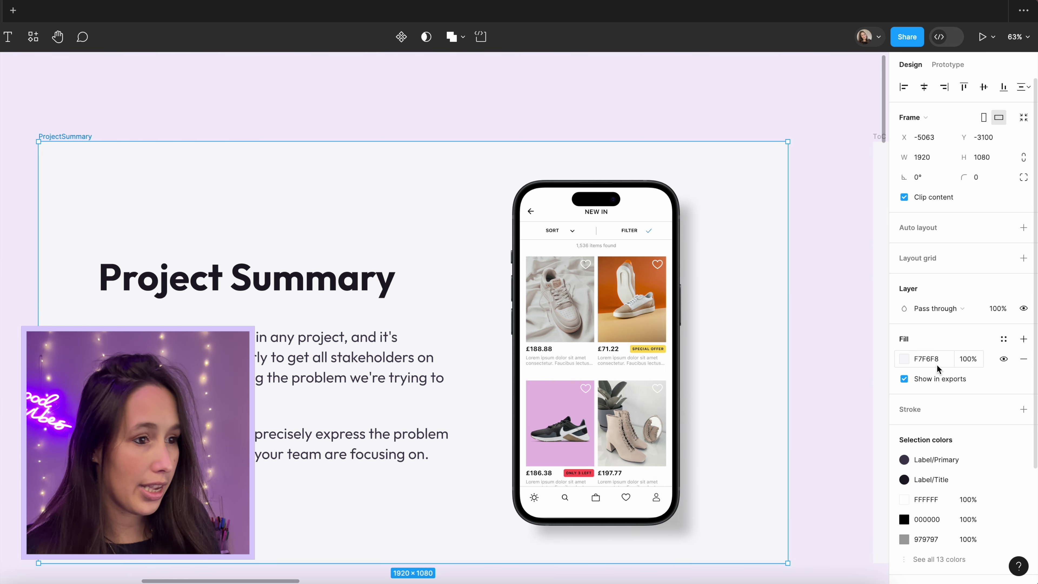
type("pink")
key("Return")
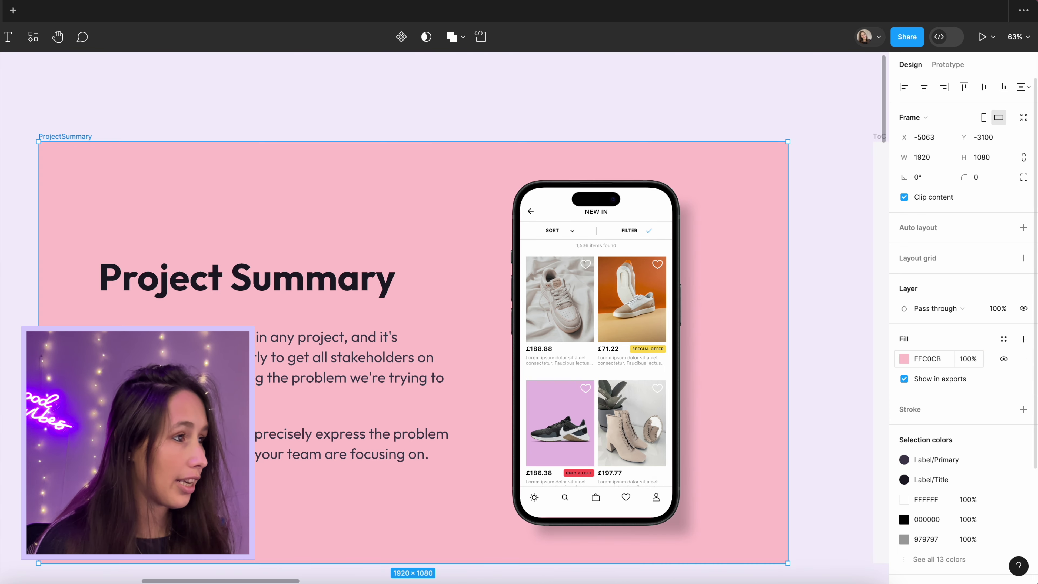
Inspect the phone mockup's corners and set the New In frame's corner radius to 10
left_click(594, 273)
scroll(558, 200, "up", 10)
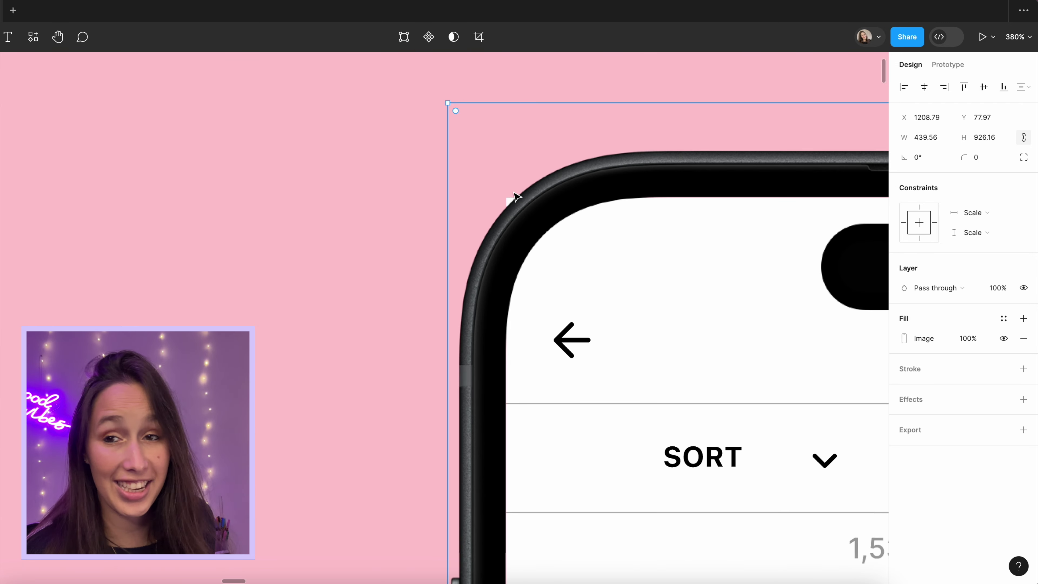
scroll(551, 244, "down", 7)
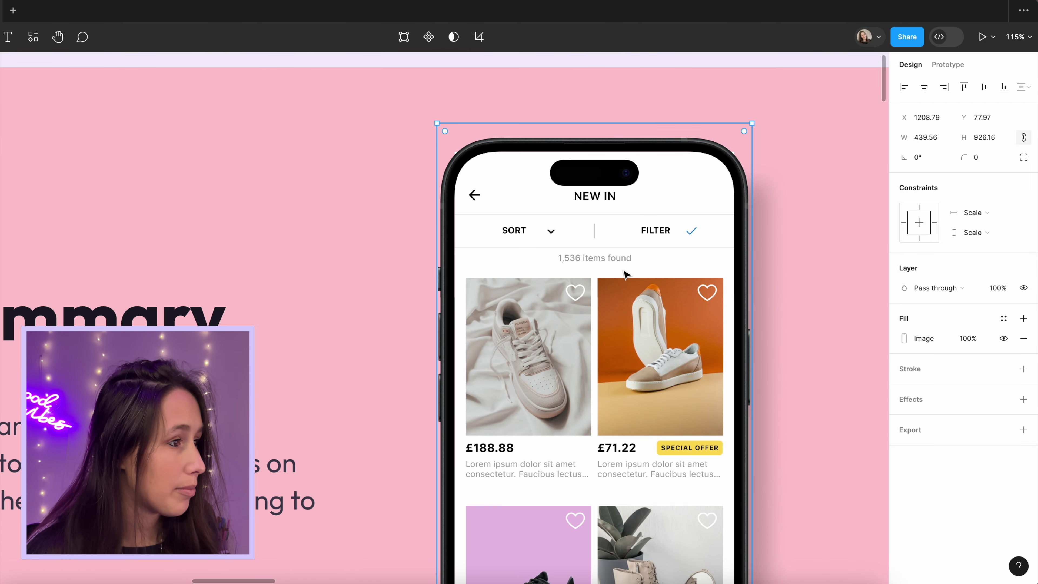
left_click_drag(625, 274, 628, 278)
scroll(628, 278, "down", 5)
scroll(627, 278, "right", 3)
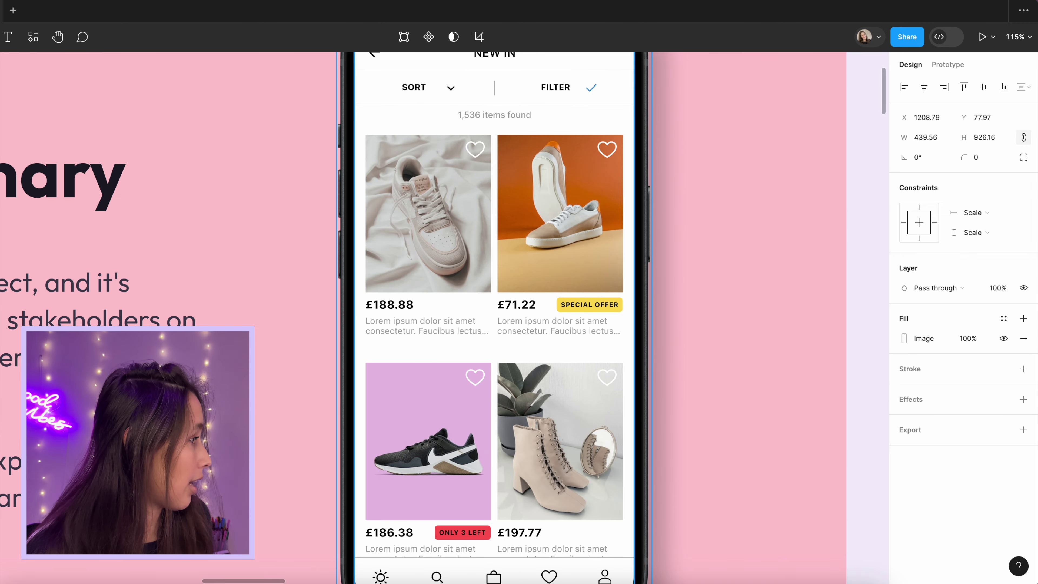
scroll(491, 382, "down", 3)
left_click_drag(490, 382, 489, 377)
scroll(489, 376, "down", 2)
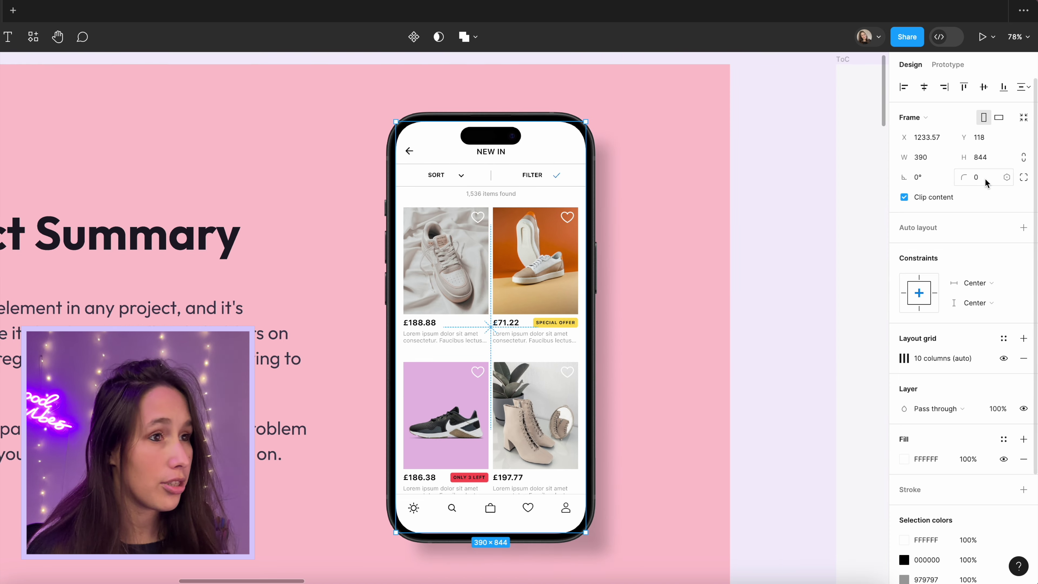
left_click(517, 149)
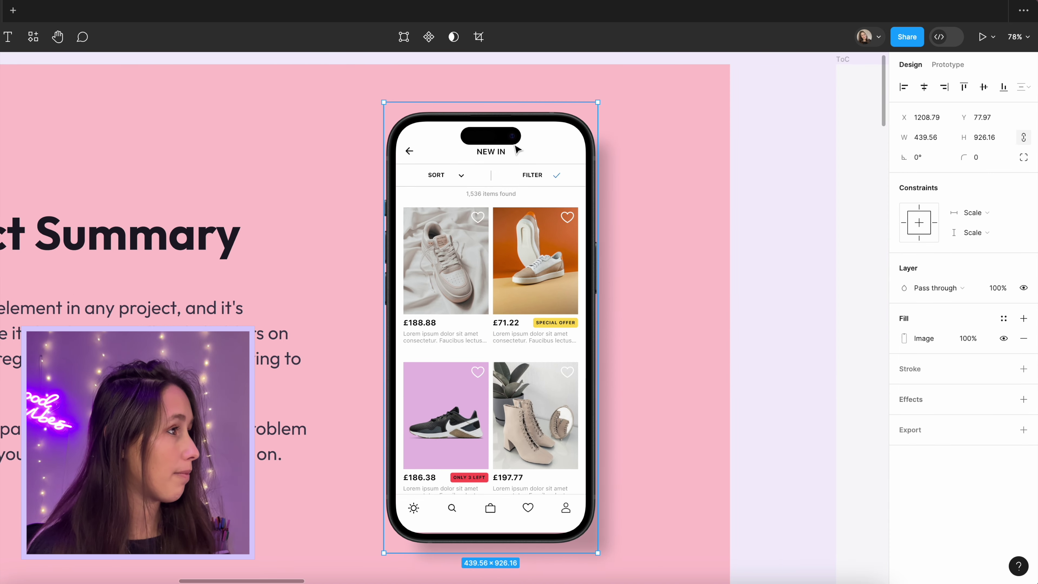
Nudge the New In frame down to Y 121 to close the gap near the phone mockup's lower edge
scroll(592, 149, "down", 2)
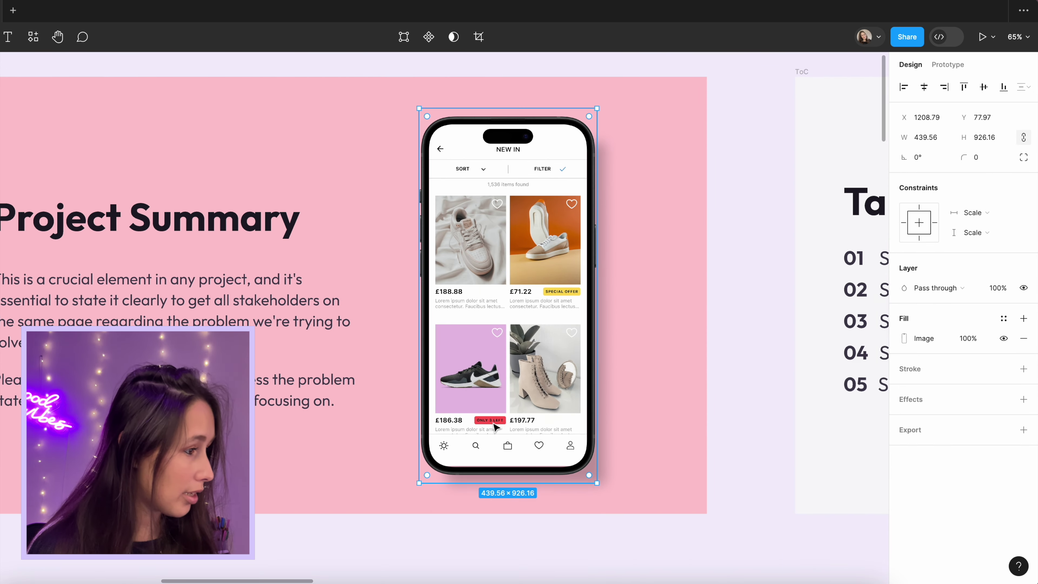
scroll(494, 426, "up", 4)
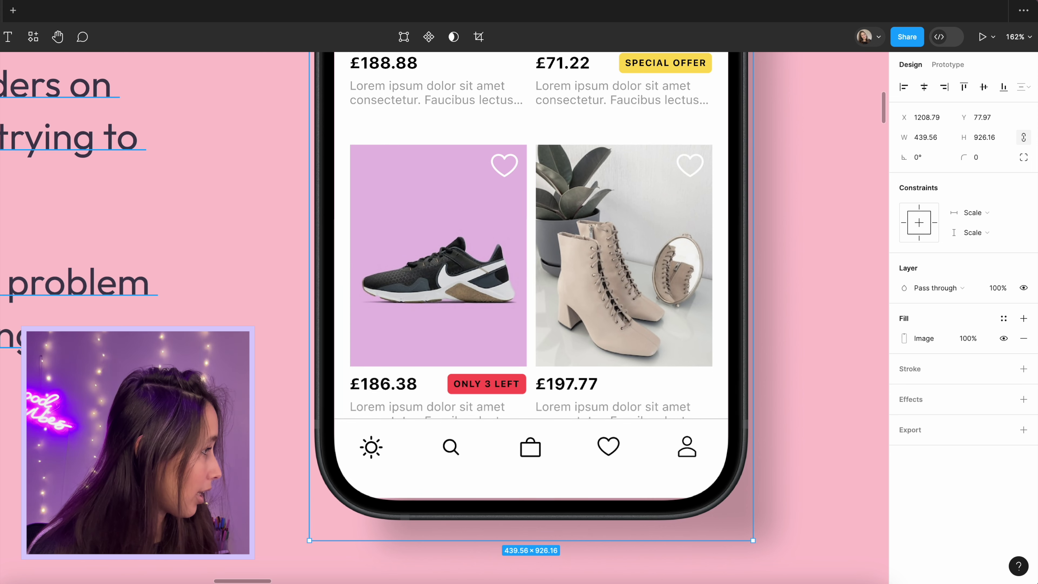
left_click(531, 72)
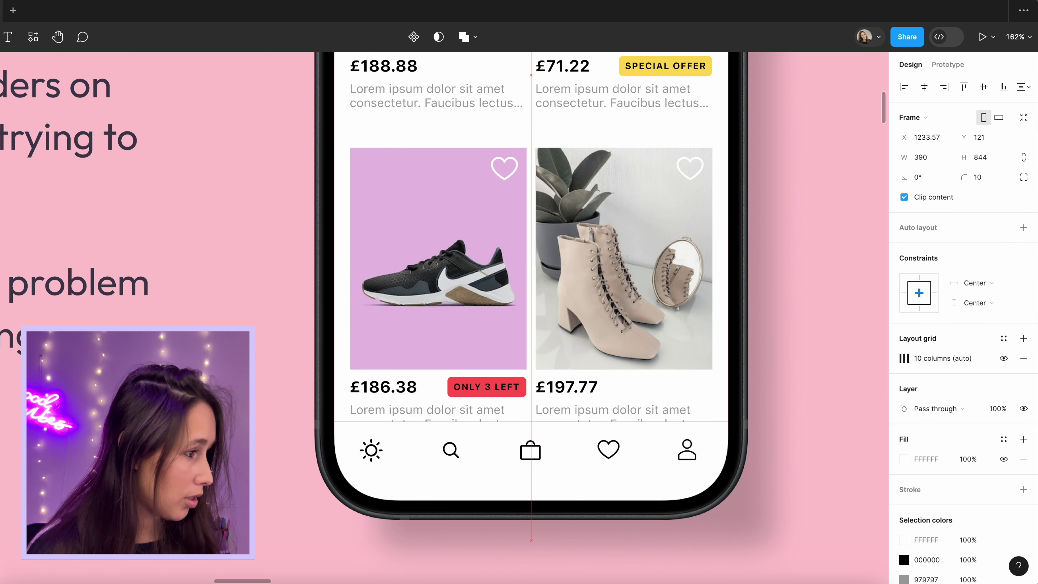
Resize the iPhone image from its upper edge to a height of 922.35 so it covers the gap above the New In frame
scroll(213, 208, "up", 5)
scroll(213, 208, "up", 3)
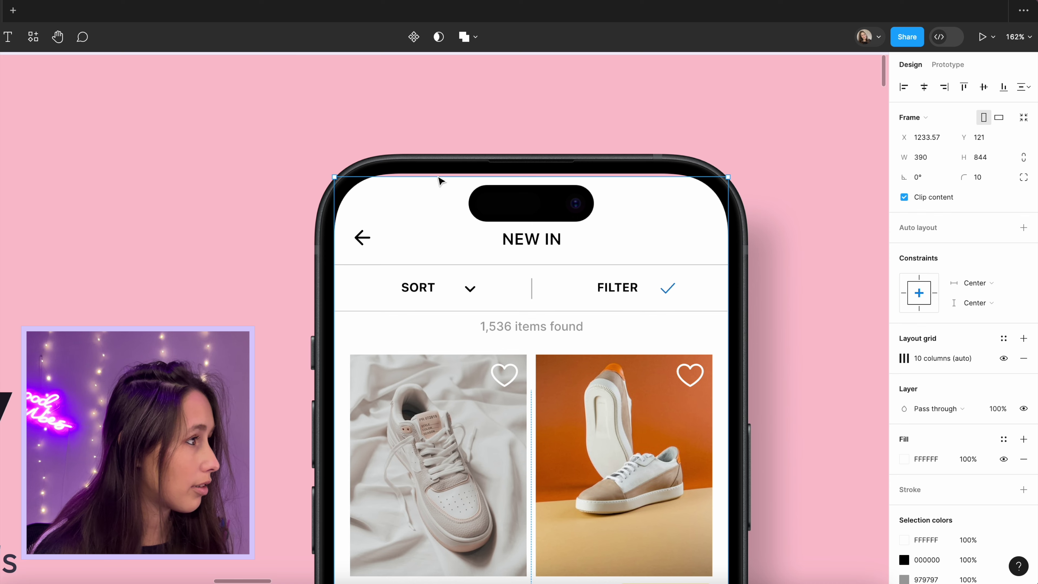
scroll(439, 180, "up", 2)
left_click(497, 236)
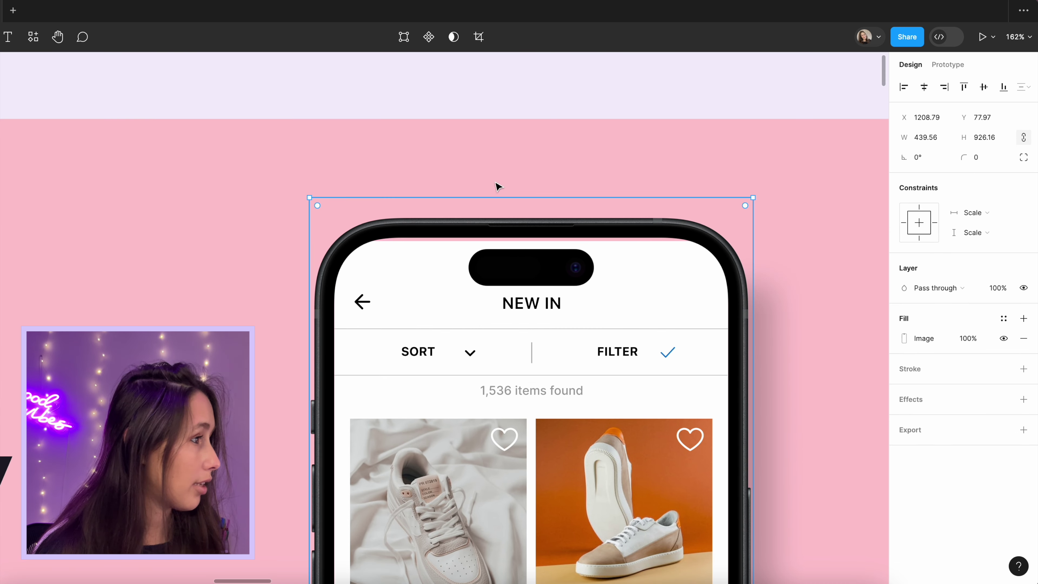
left_click_drag(432, 200, 434, 201)
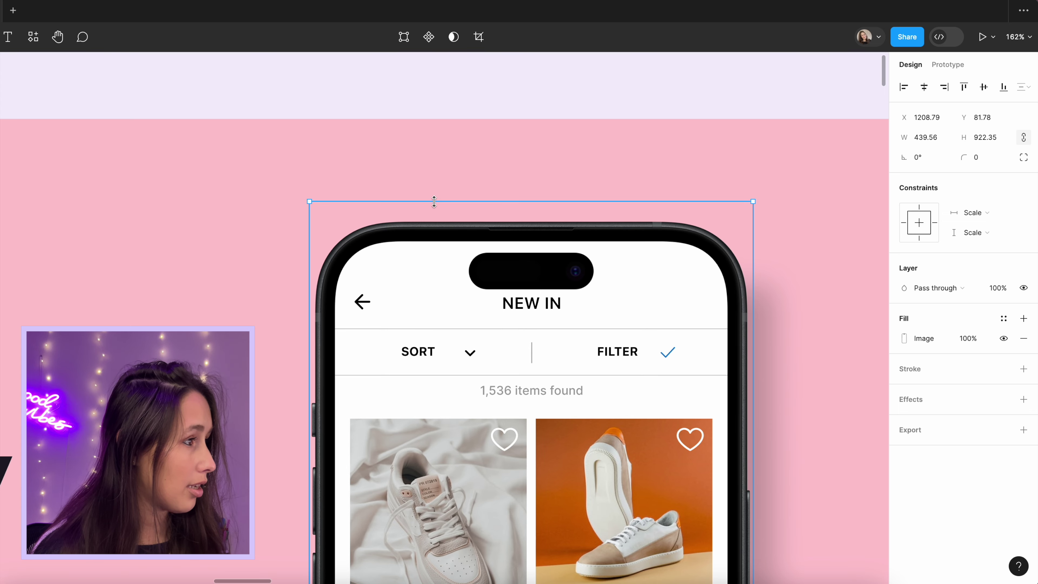
scroll(443, 203, "down", 10)
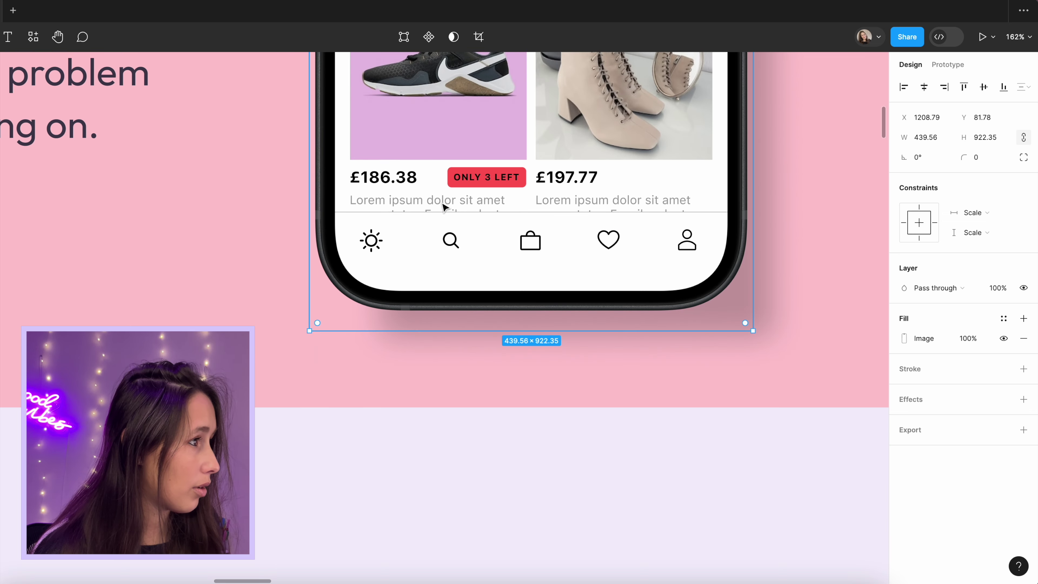
scroll(443, 204, "down", 10)
scroll(445, 245, "up", 5)
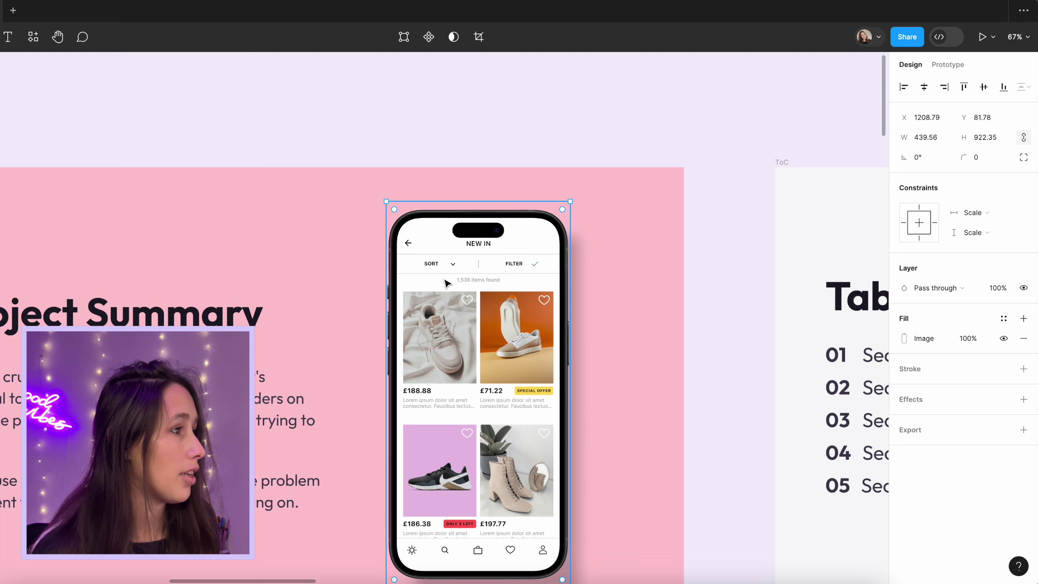
Inspect the prototype settings of the New In frame and the ProjectSummary slide, including scroll behavior and interactions
left_click(462, 339)
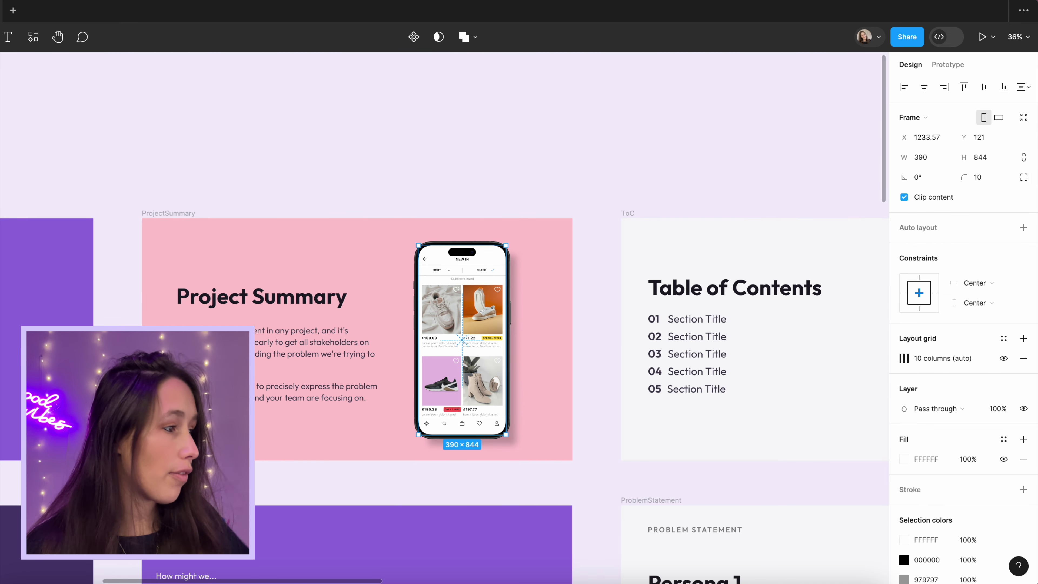
left_click(955, 64)
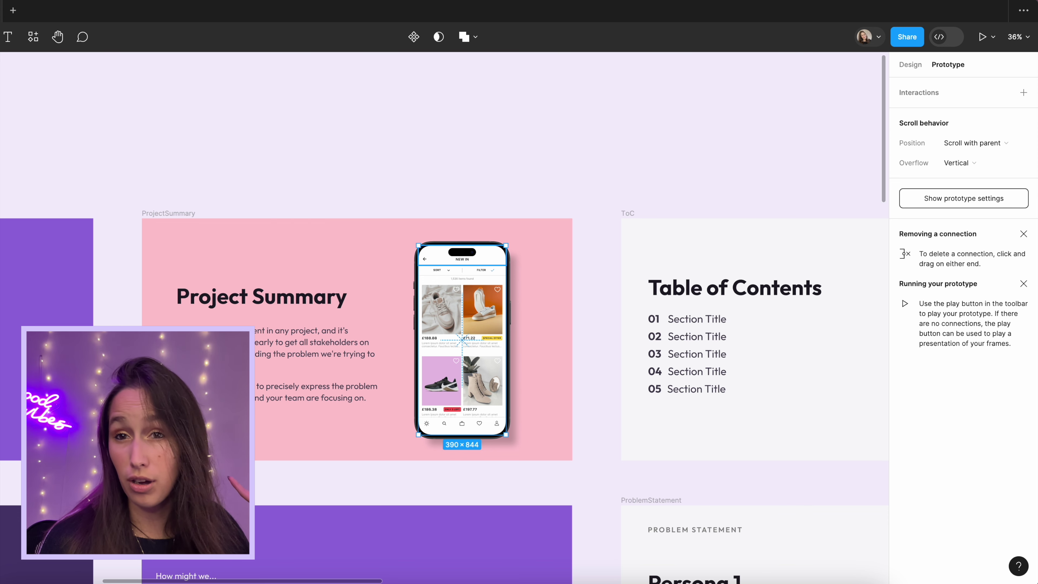
left_click_drag(572, 339, 832, 263)
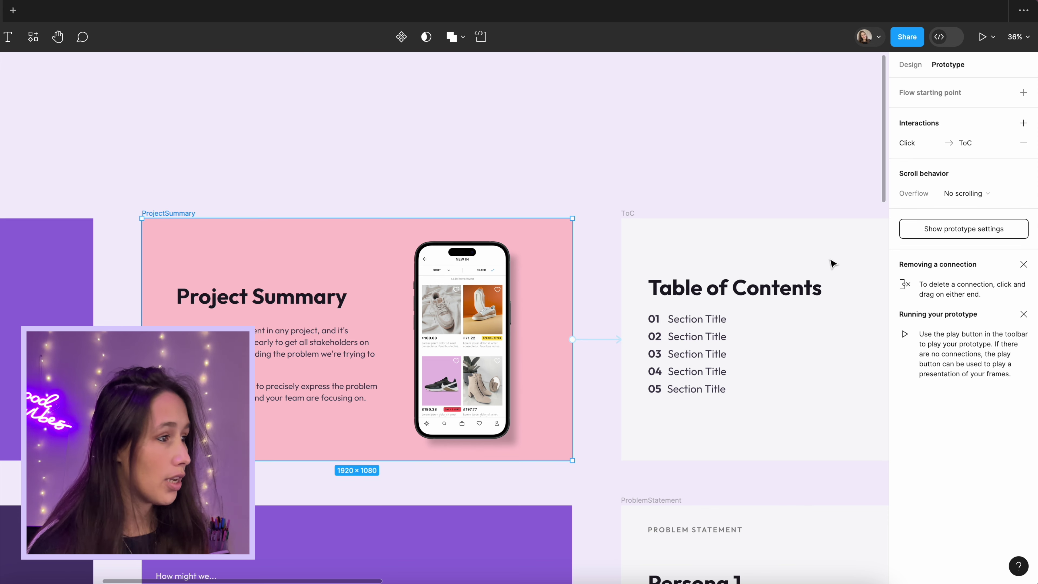
Copy the ToC slide's F7F6F8 fill and apply it to the ProjectSummary slide's background
left_click(629, 214)
left_click(911, 65)
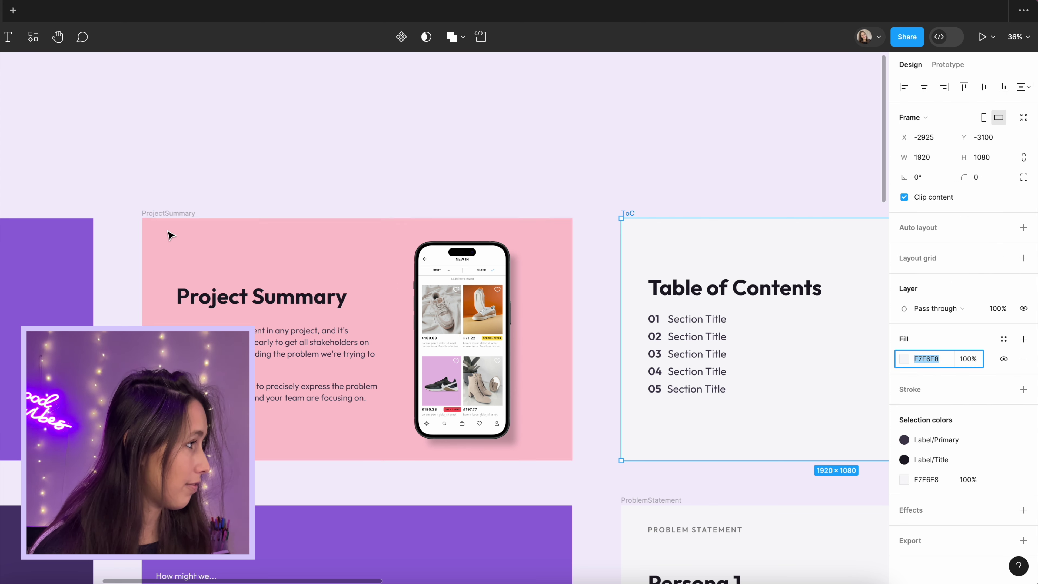
left_click(171, 244)
key("ctrl+v")
Preview the ProjectSummary slide in an enlarged preview window and scroll the product list inside the phone mockup both ways
key("shift+space")
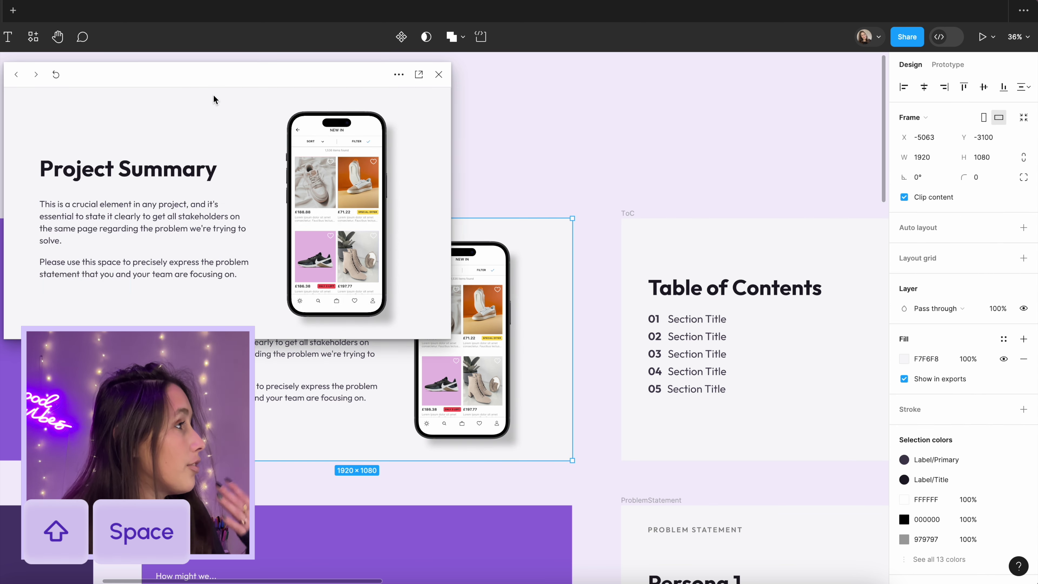
left_click_drag(299, 86, 429, 103)
left_click_drag(582, 357, 733, 459)
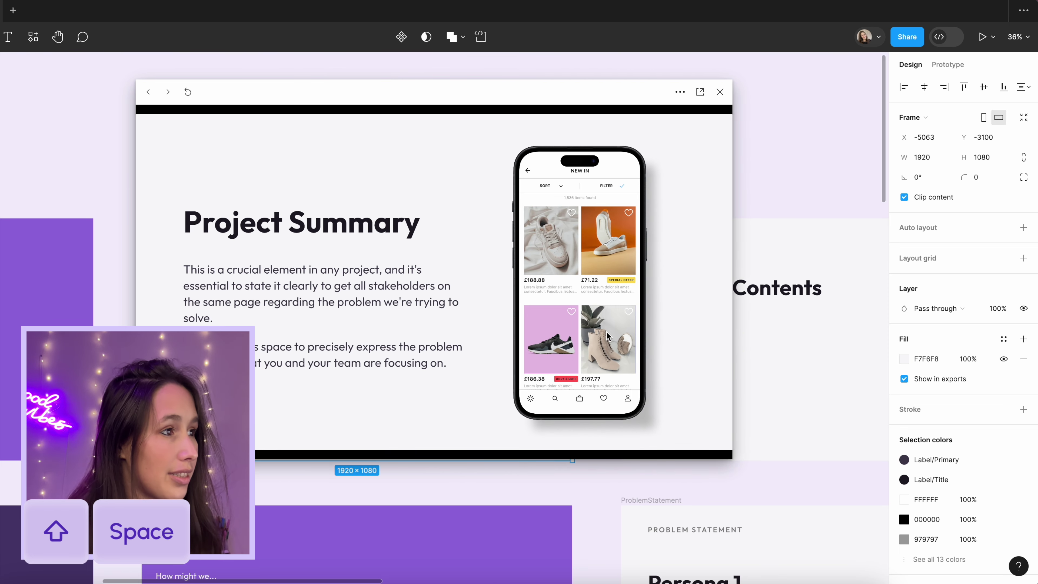
scroll(606, 336, "down", 5)
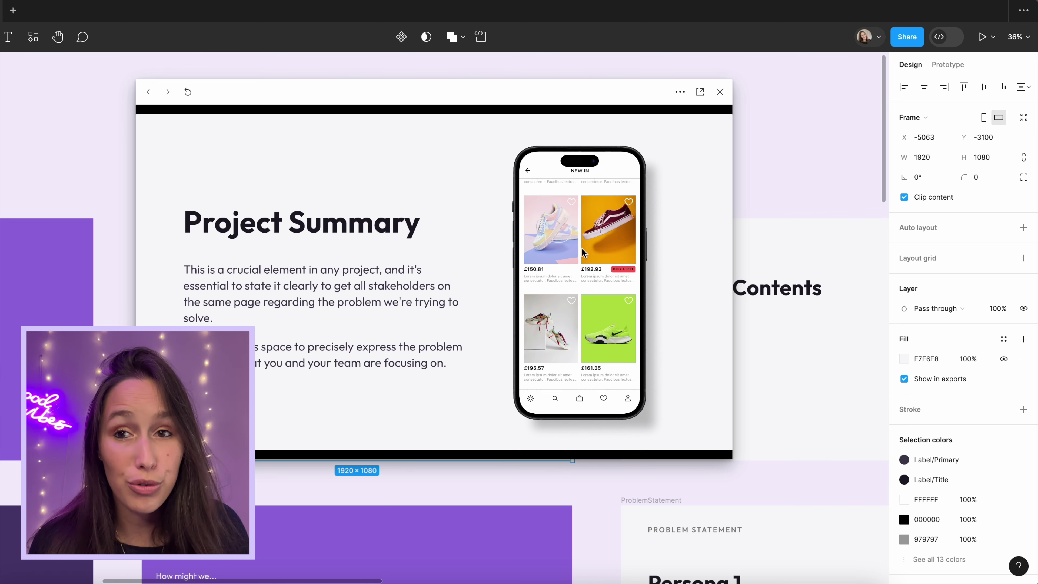
scroll(581, 248, "down", 5)
scroll(591, 352, "up", 10)
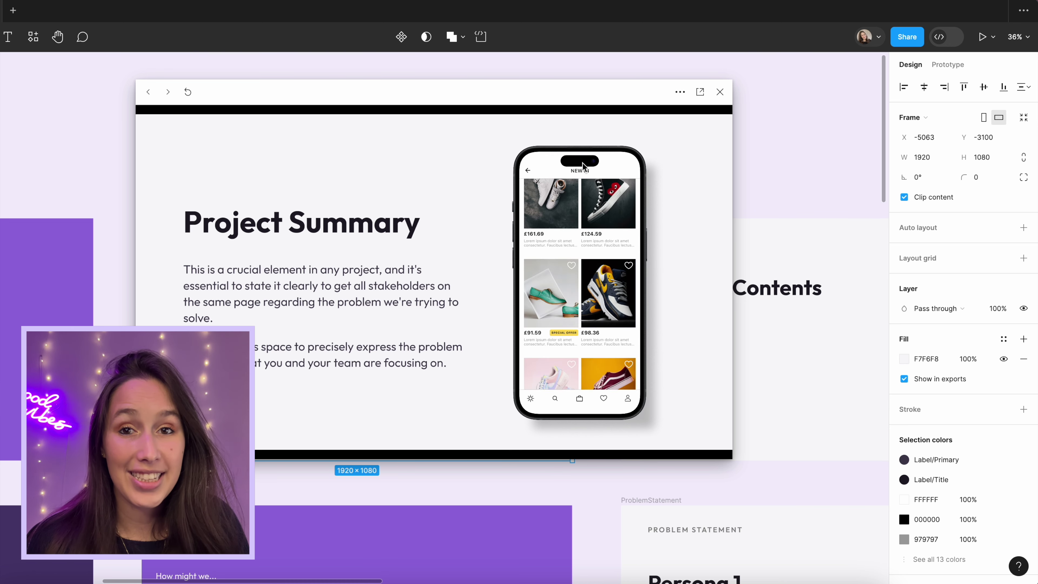
scroll(585, 192, "down", 3)
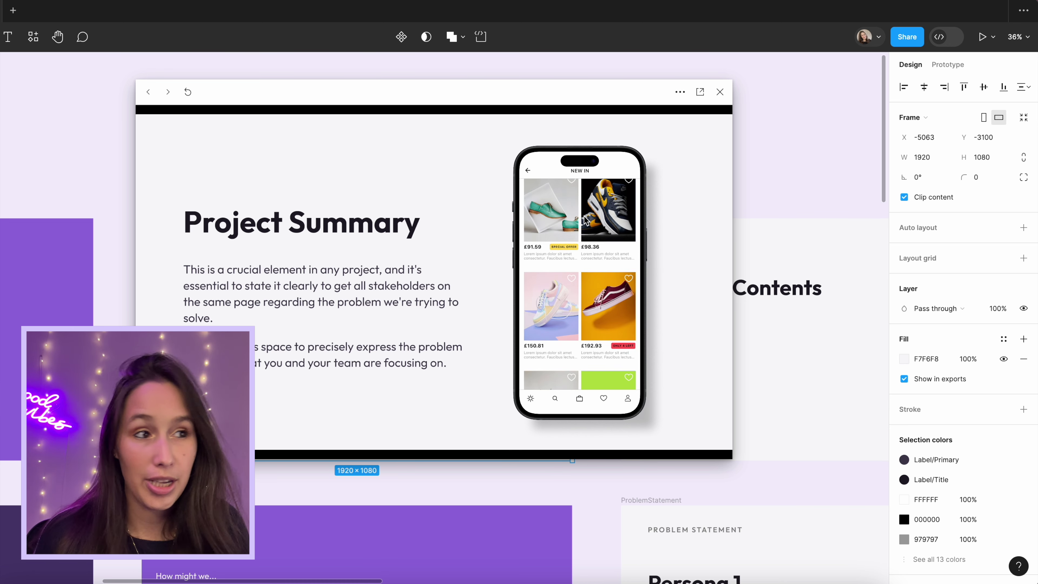
scroll(588, 224, "down", 5)
scroll(600, 192, "up", 8)
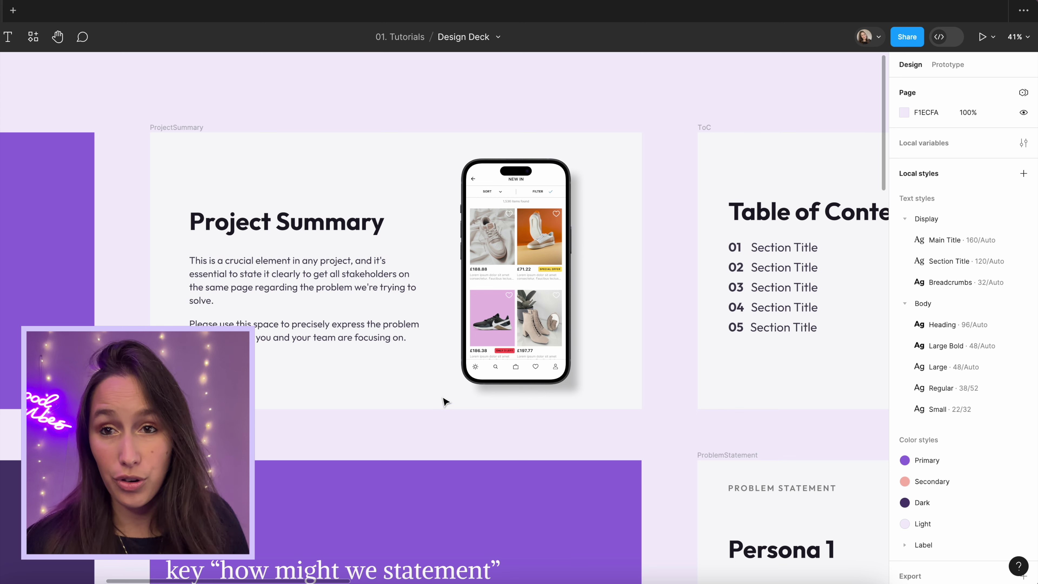
Add the text "scroll through this page" beside the phone mockup's base and place the curved arrow leading from it to the phone
key("t")
left_click(440, 395)
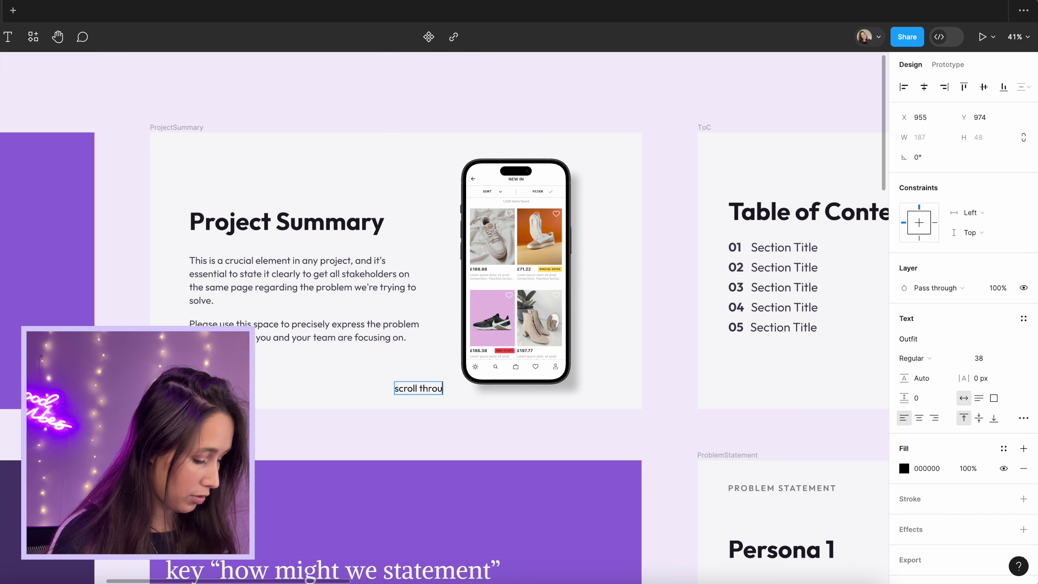
type("scroll through thi")
type("s page")
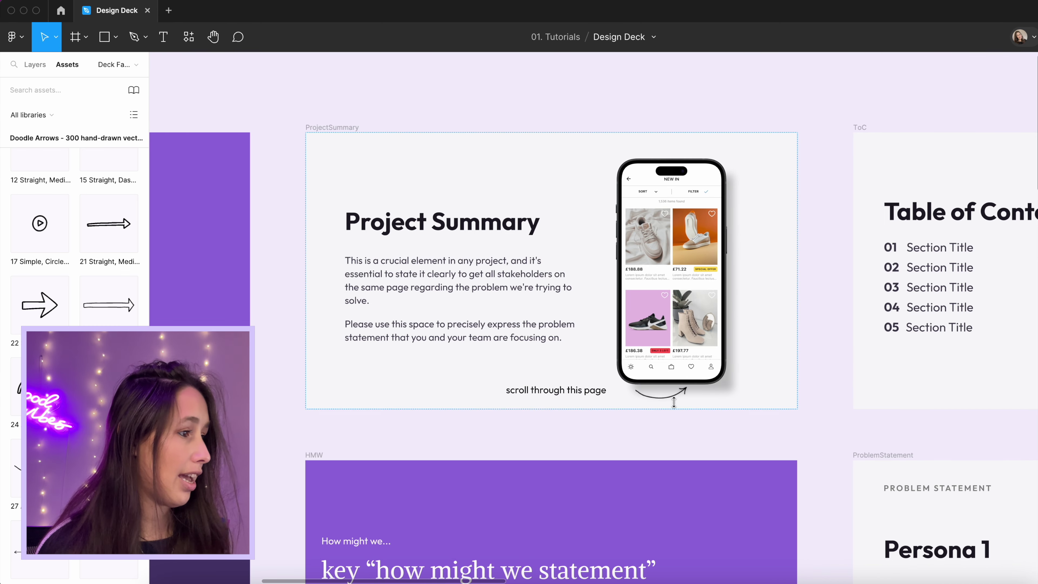
left_click_drag(580, 400, 538, 393)
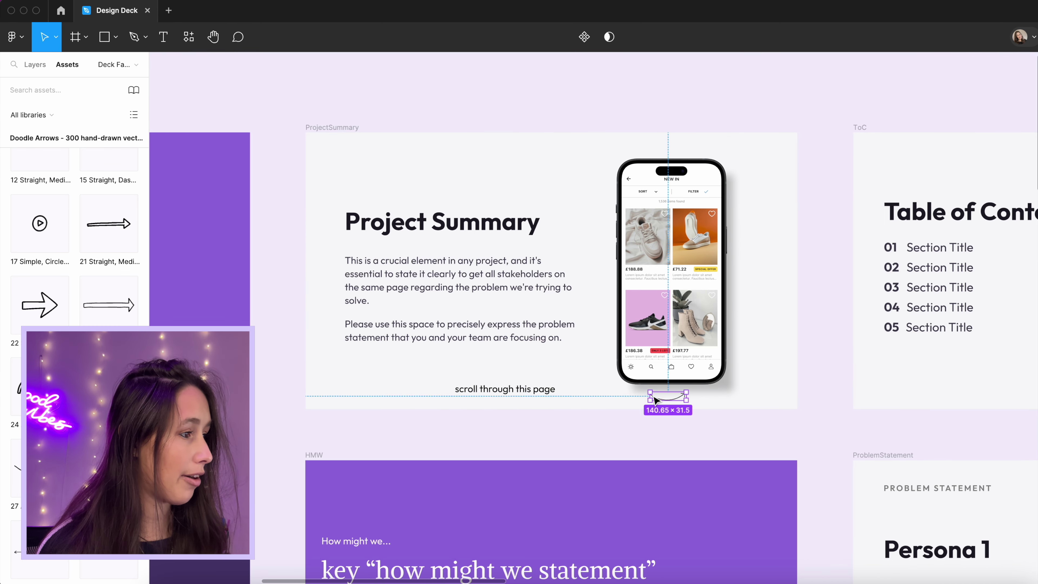
left_click_drag(667, 396, 619, 384)
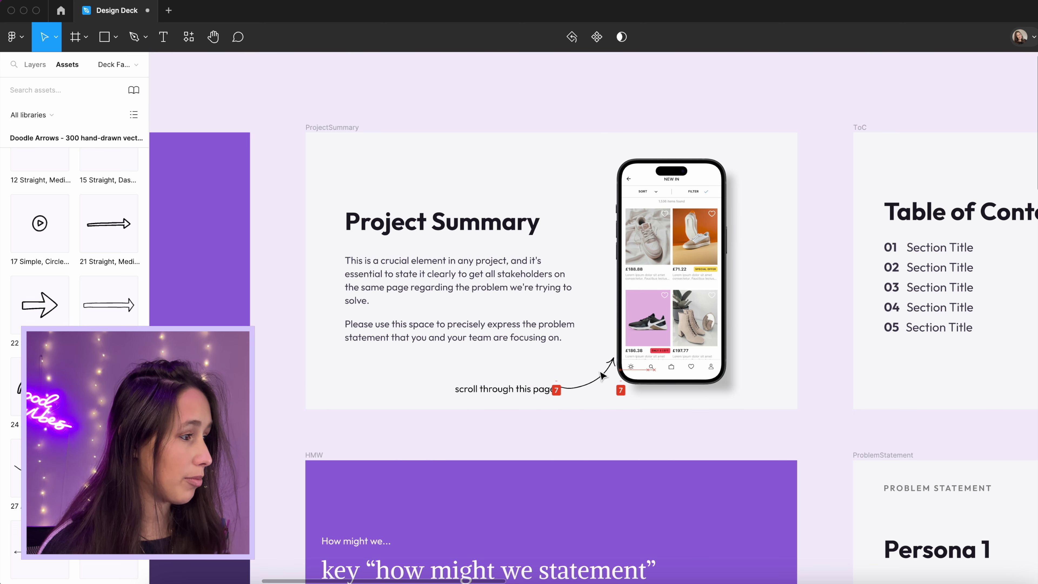
Present the ProjectSummary slide as a prototype and scroll through the product list in the phone mockup
key("super+alt+Return")
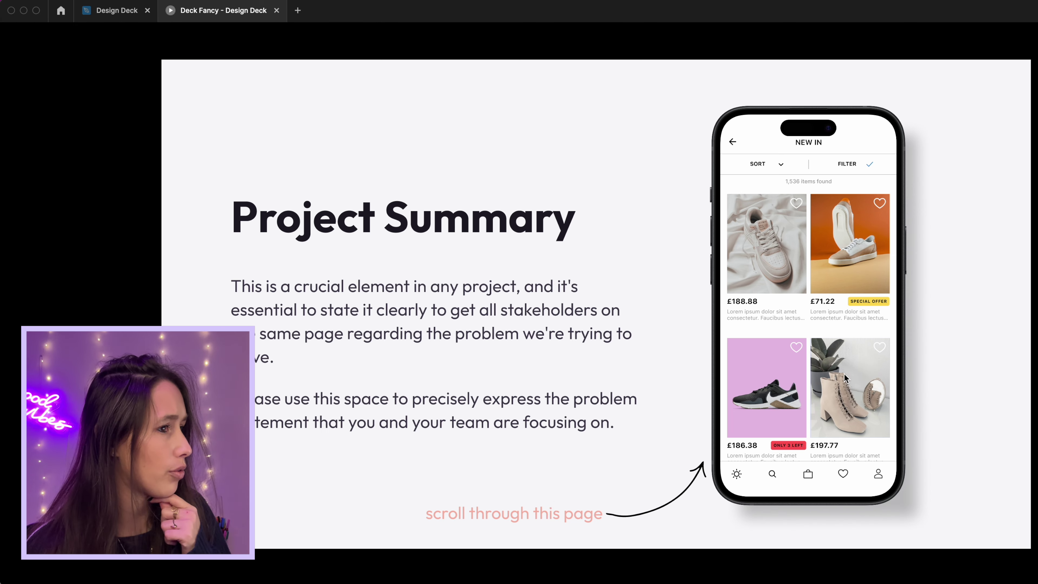
scroll(806, 280, "down", 10)
scroll(806, 277, "down", 10)
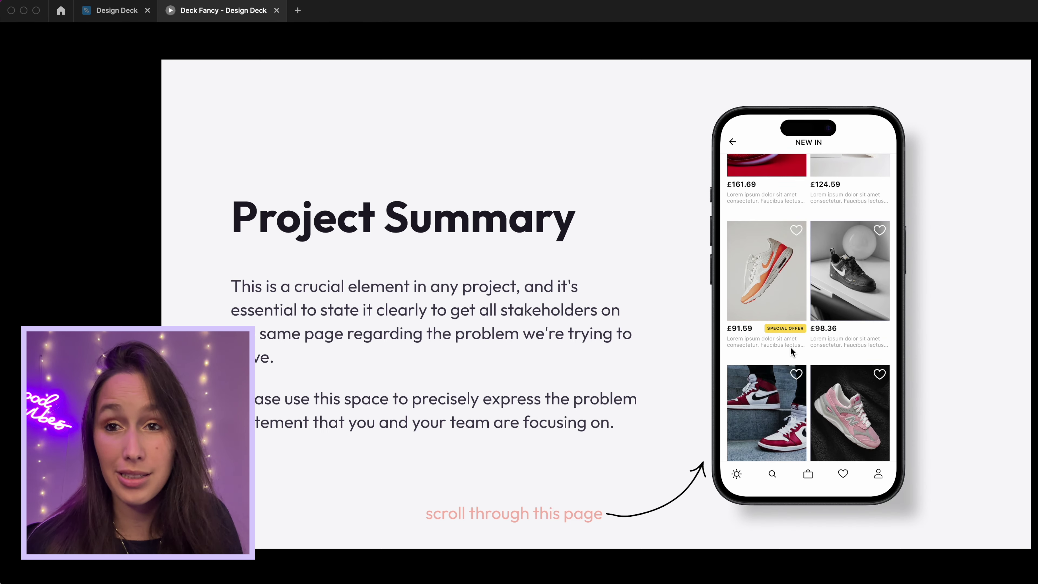
scroll(792, 309, "up", 5)
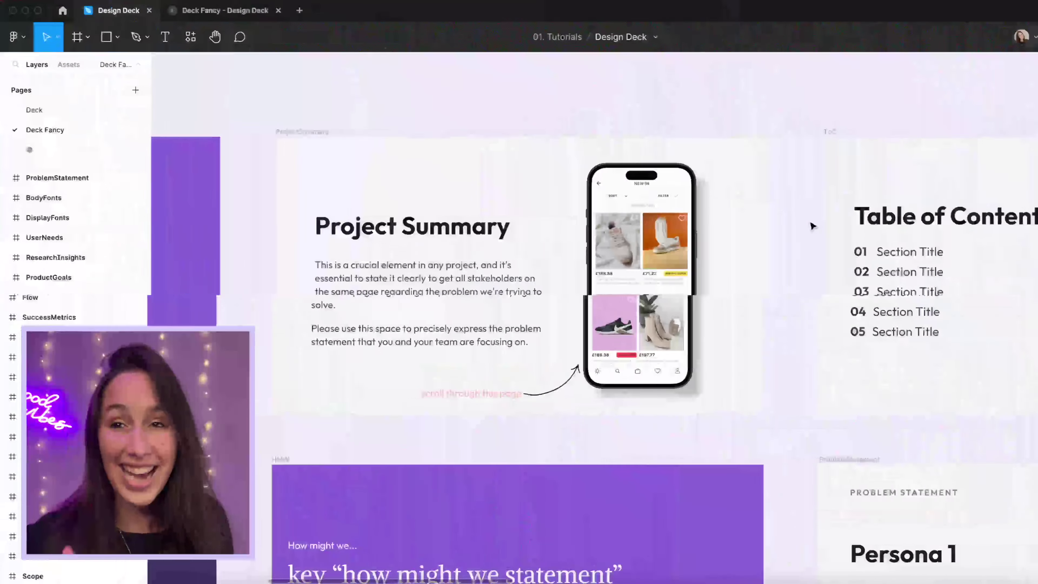
Extend the horizontal timeline line on the ProjectMilestones slide far beyond the slide's right edge
scroll(811, 226, "down", 10)
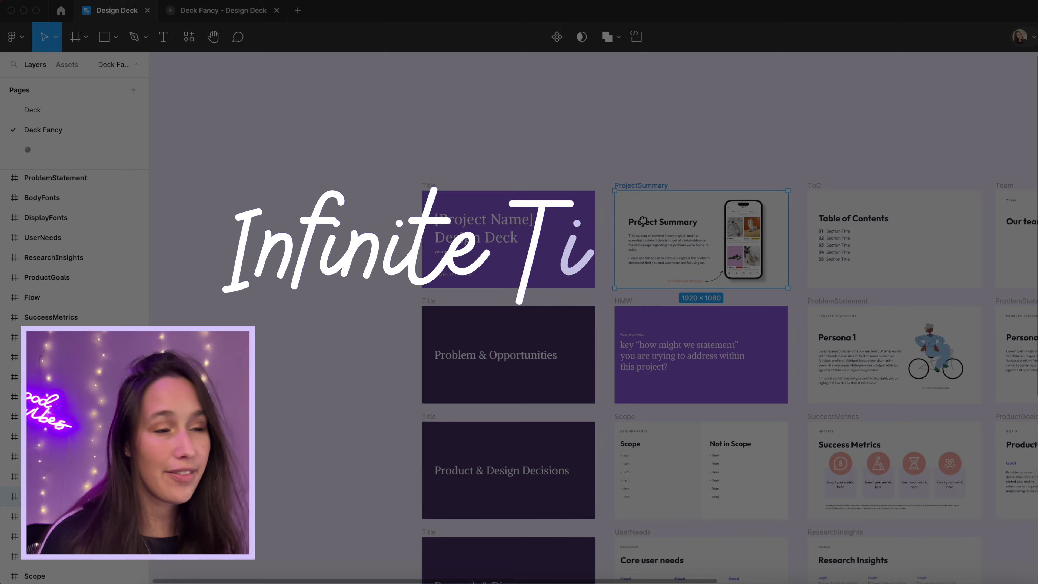
scroll(613, 226, "right", 5)
scroll(614, 226, "right", 10)
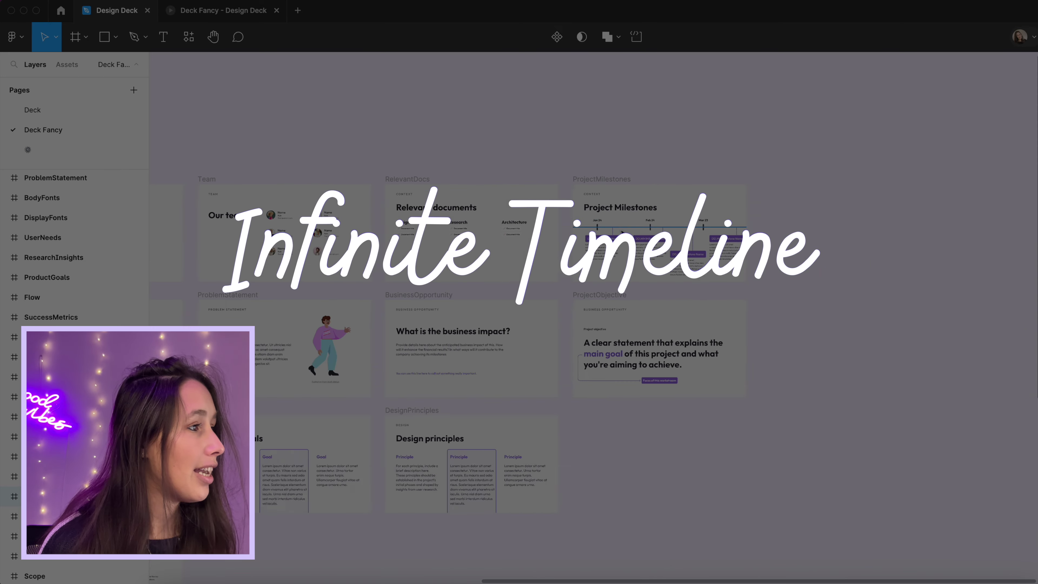
scroll(576, 262, "up", 5)
scroll(576, 262, "up", 5)
scroll(676, 344, "down", 5)
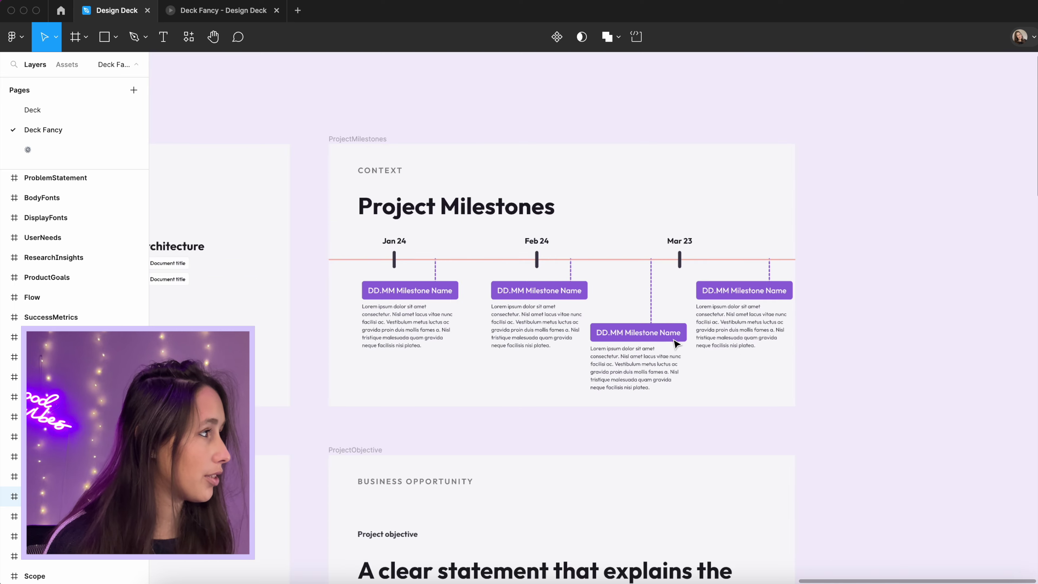
left_click(592, 270)
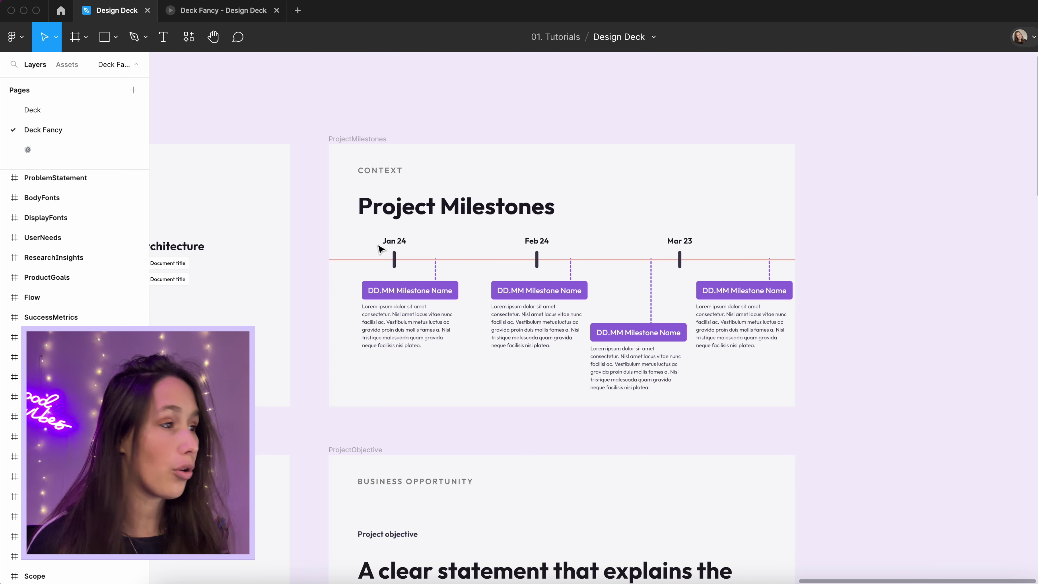
left_click(612, 259)
scroll(763, 258, "right", 3)
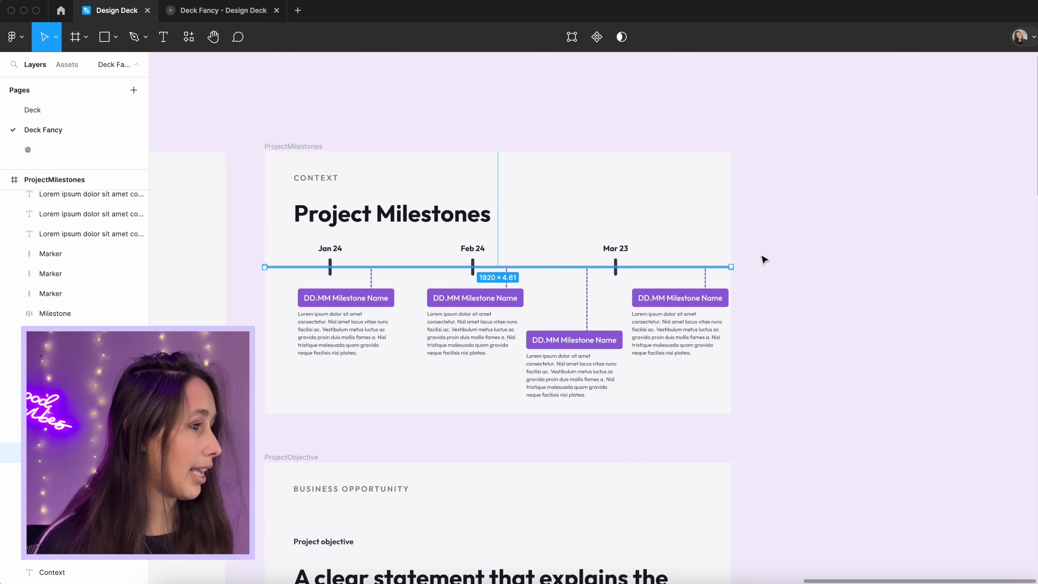
left_click_drag(730, 266, 1023, 261)
left_click(839, 253)
scroll(970, 230, "left", 5)
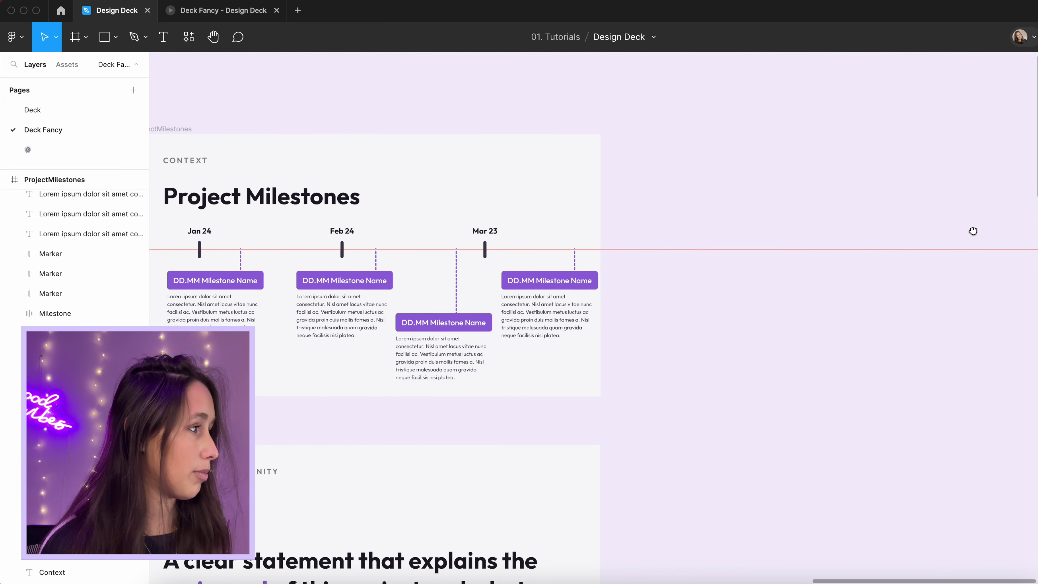
Duplicate all dates, markers and milestones of the timeline without its line, and place the copy beyond the ProjectMilestones slide along the line
left_click_drag(236, 232, 664, 364)
left_click(701, 252, "shift")
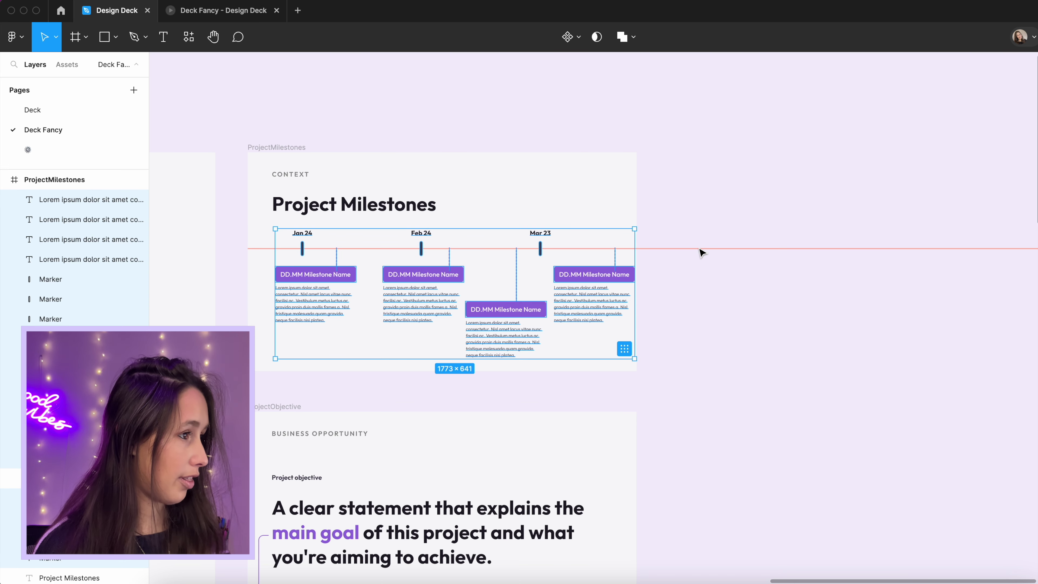
scroll(494, 285, "right", 5)
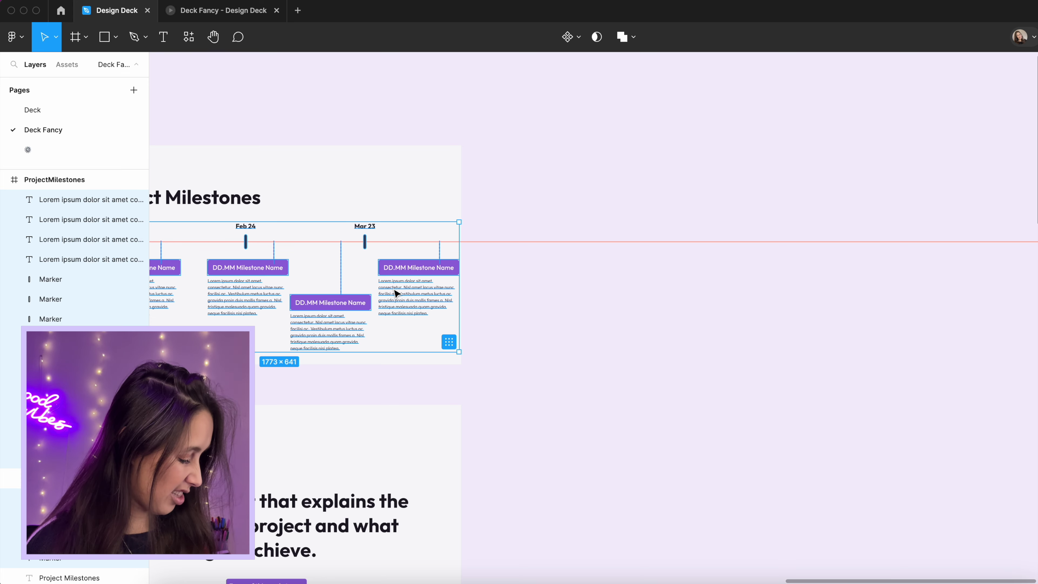
left_click_drag(397, 293, 768, 294)
Place another copy of the milestone set further along the timeline, following the first copy
scroll(492, 284, "right", 3)
scroll(492, 285, "right", 5)
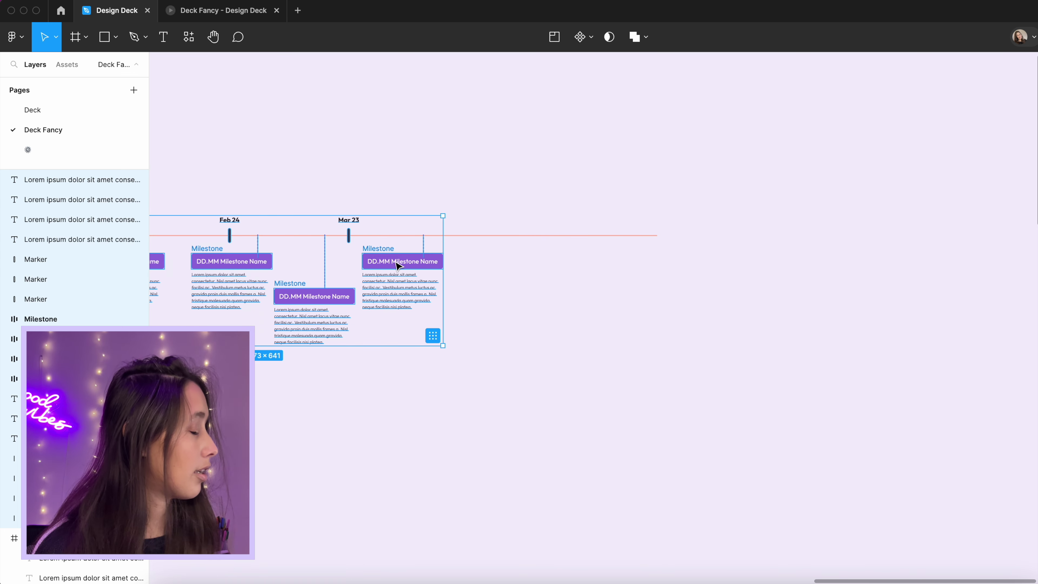
left_click_drag(397, 264, 768, 265)
Extend the horizontal timeline line past the last milestone of the newest copy
left_click(447, 236)
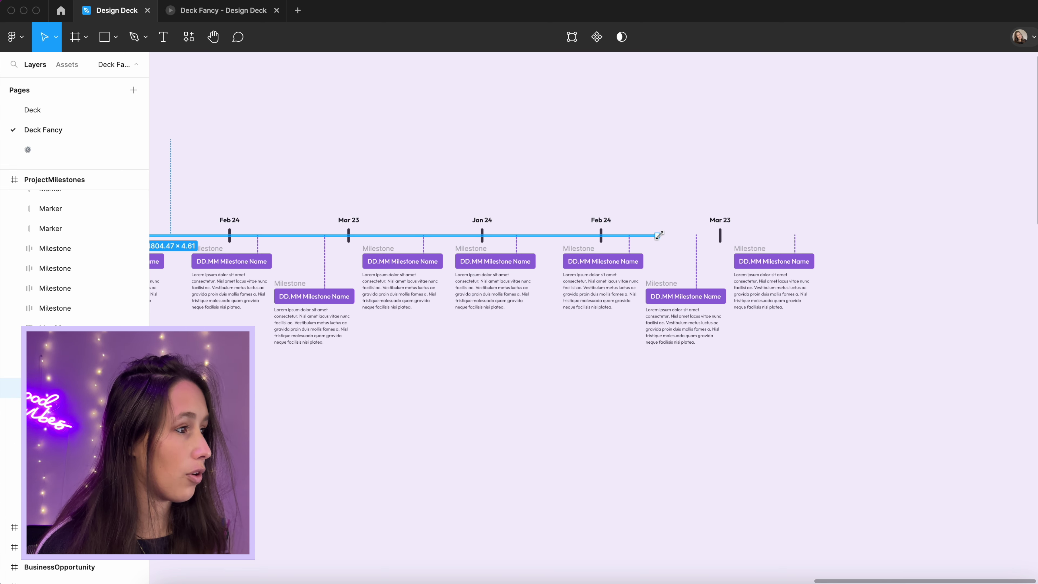
left_click_drag(659, 236, 859, 245)
Wrap the timeline line with all dates, markers and milestones of the three sets in one frame
scroll(859, 229, "down", 5)
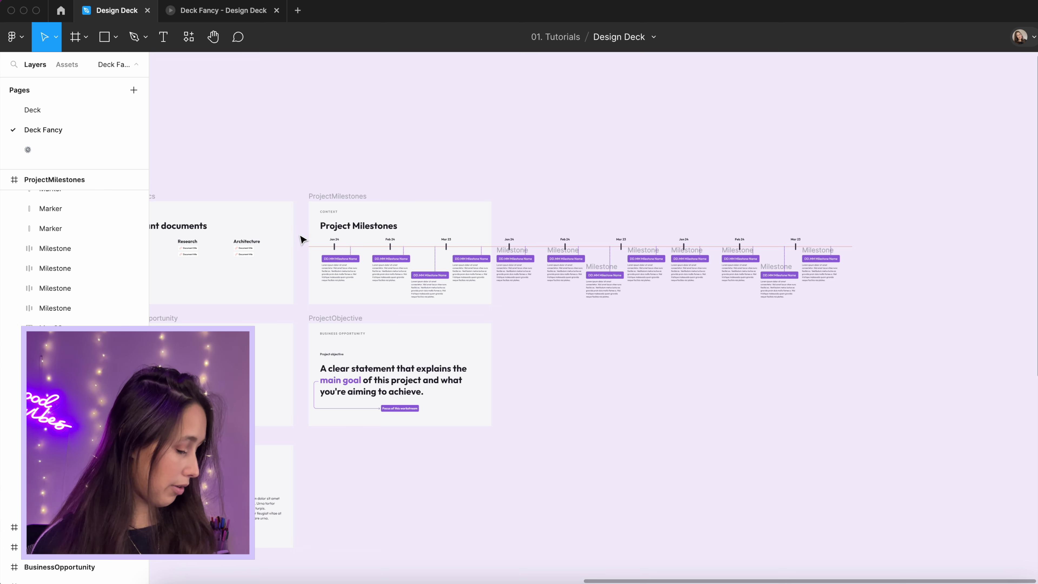
left_click_drag(304, 239, 900, 322)
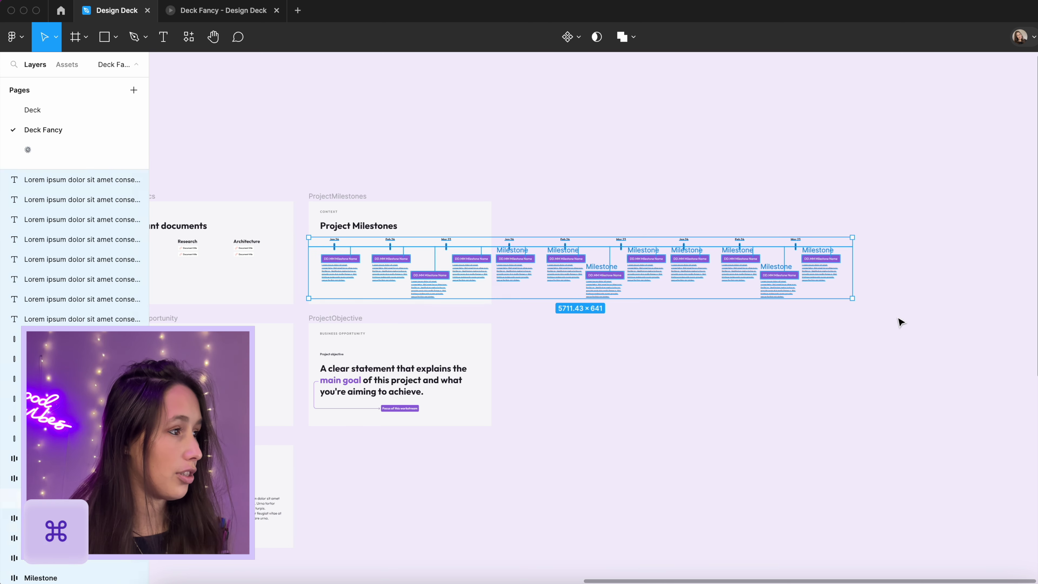
right_click(723, 286)
left_click(787, 359)
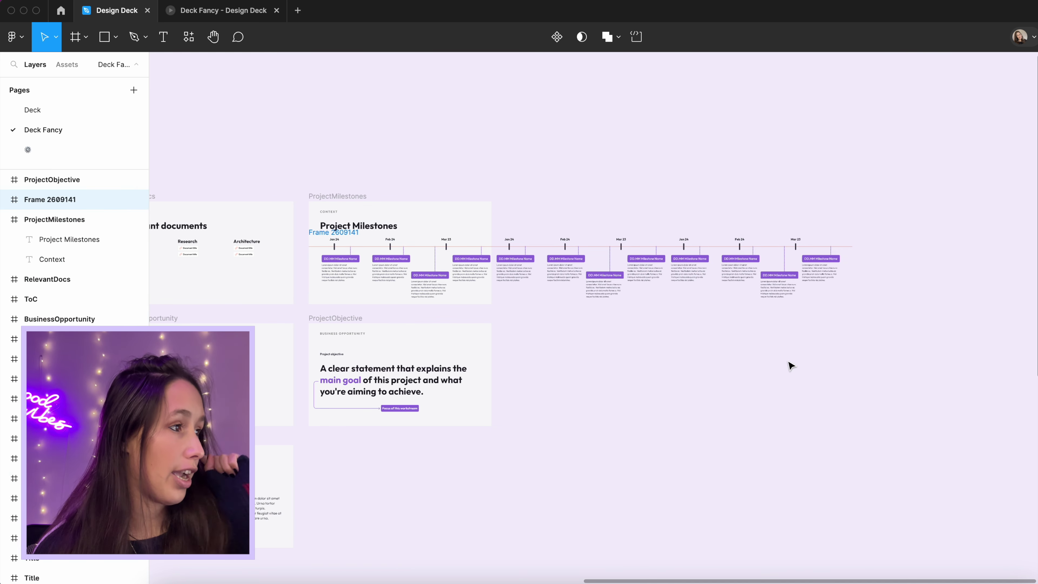
Rename the new frame Timeline and nest it inside the ProjectMilestones frame
scroll(314, 229, "left", 3)
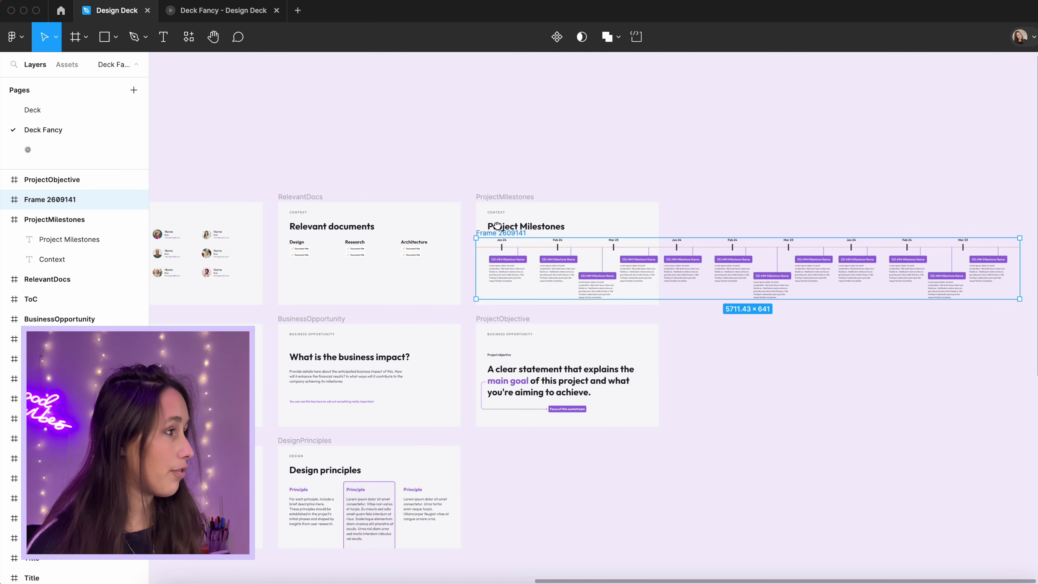
scroll(531, 270, "up", 10)
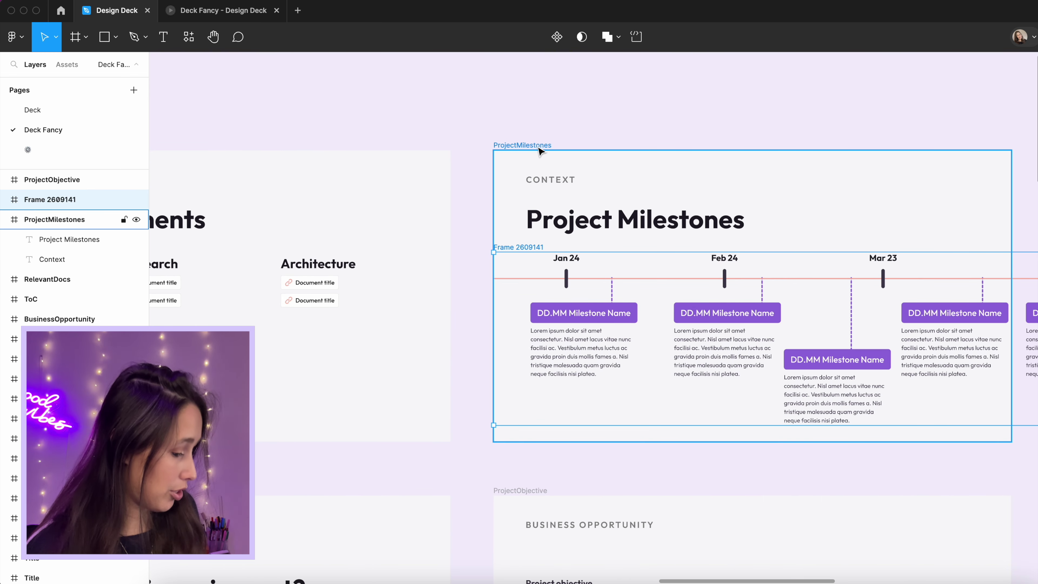
double_click(527, 247)
type("Tiomelin")
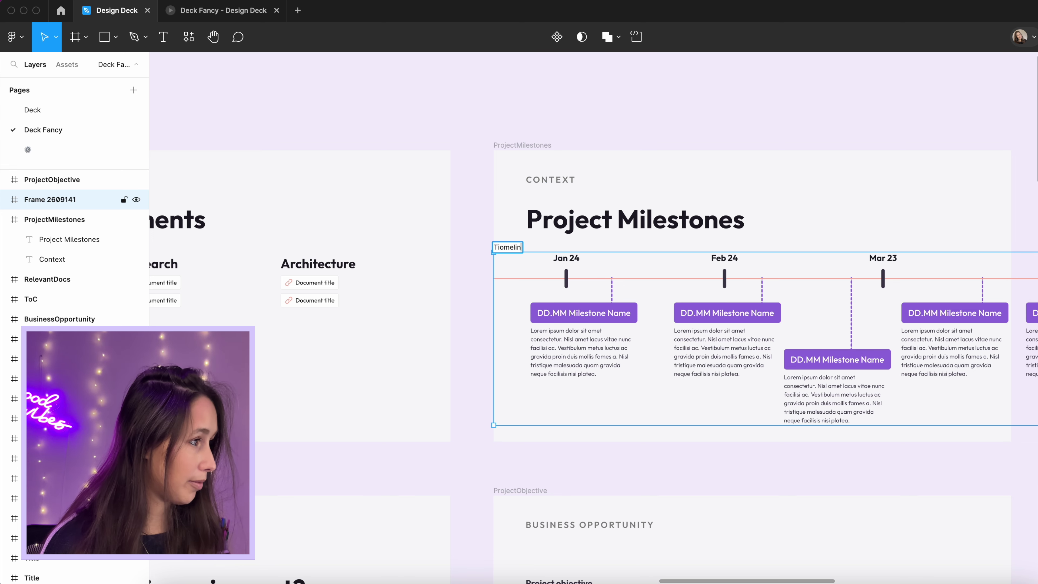
type("e")
key("Return")
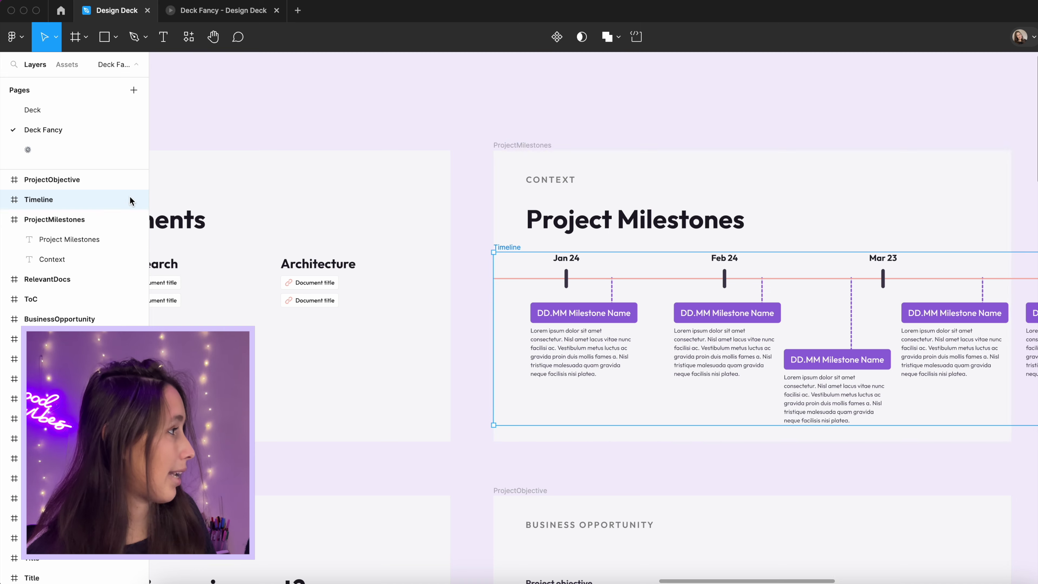
left_click_drag(78, 223, 79, 227)
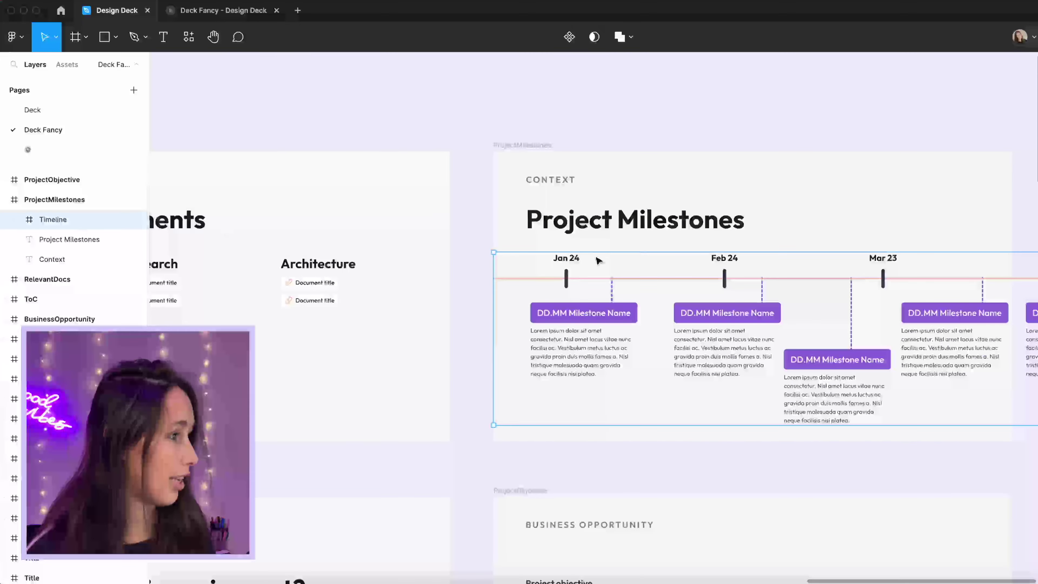
Set the Timeline frame's prototype scroll overflow to Horizontal
scroll(598, 260, "right", 5)
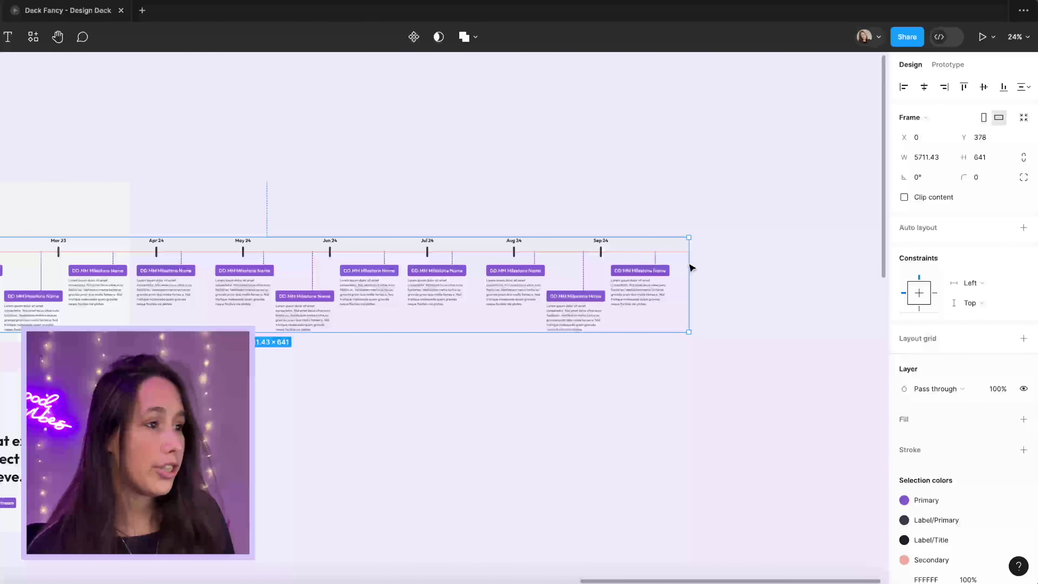
left_click(948, 69)
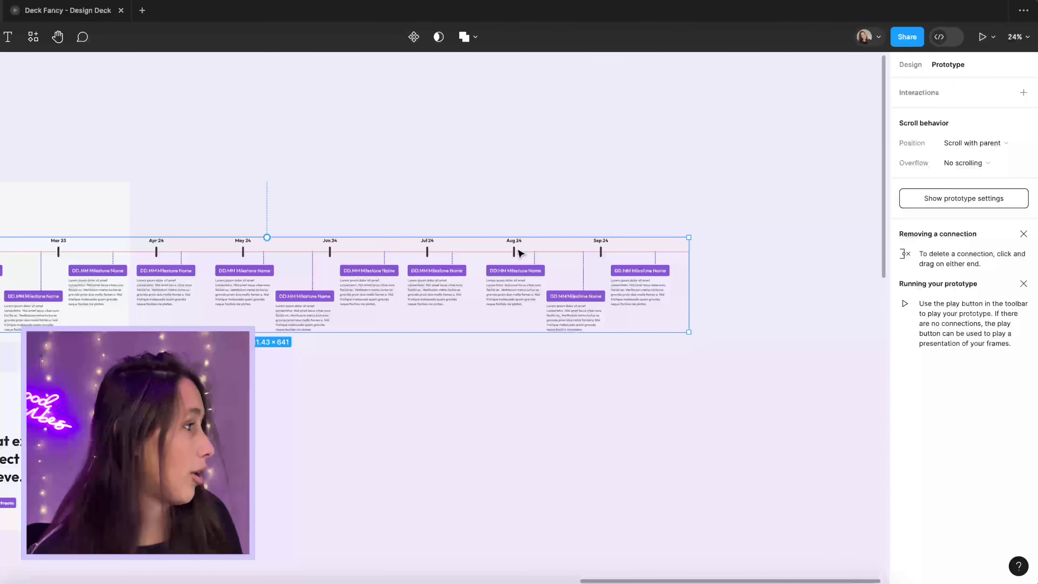
scroll(519, 250, "left", 5)
left_click(980, 162)
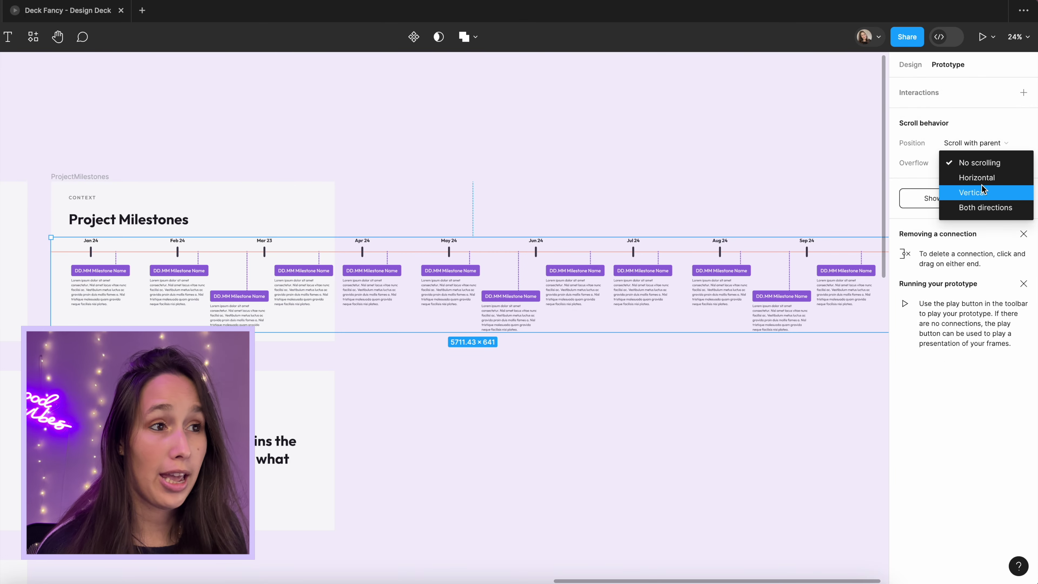
left_click(984, 177)
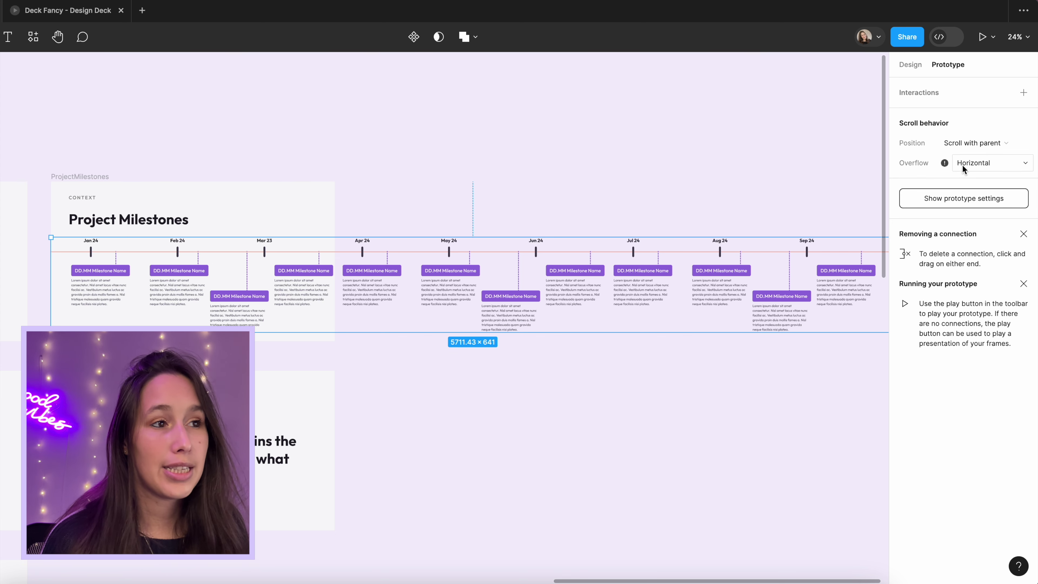
mouse_move(946, 166)
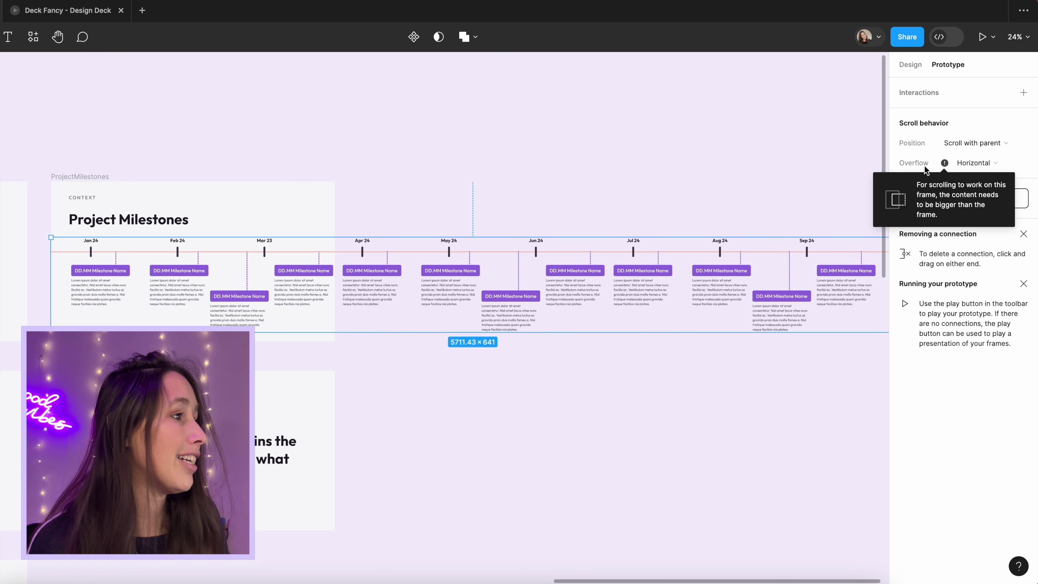
Narrow the Timeline frame from its far end to the ProjectMilestones slide's width of 1920, letting the milestones overflow it
scroll(557, 261, "right", 5)
scroll(557, 262, "left", 8)
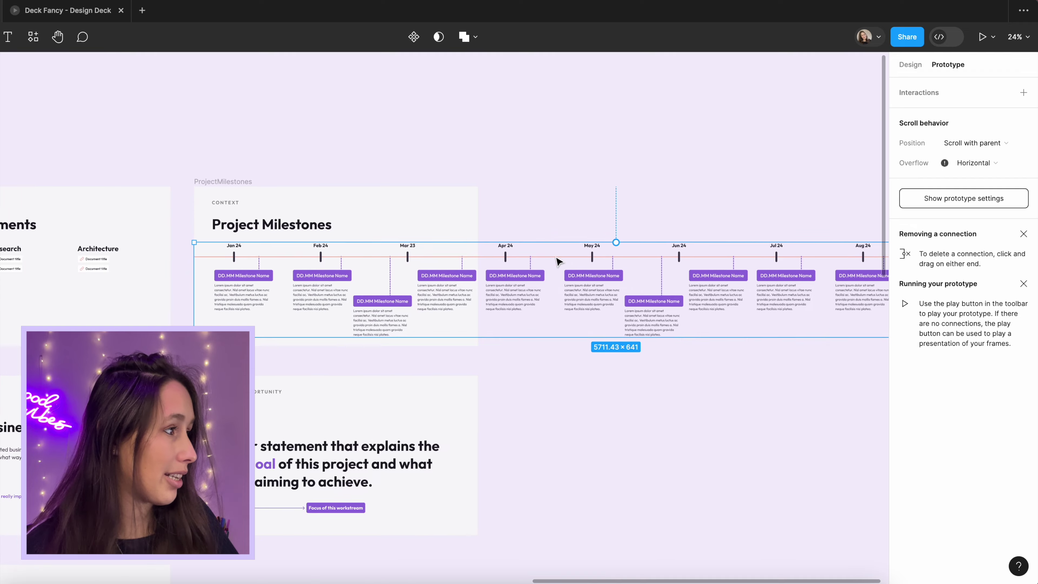
scroll(557, 262, "right", 6)
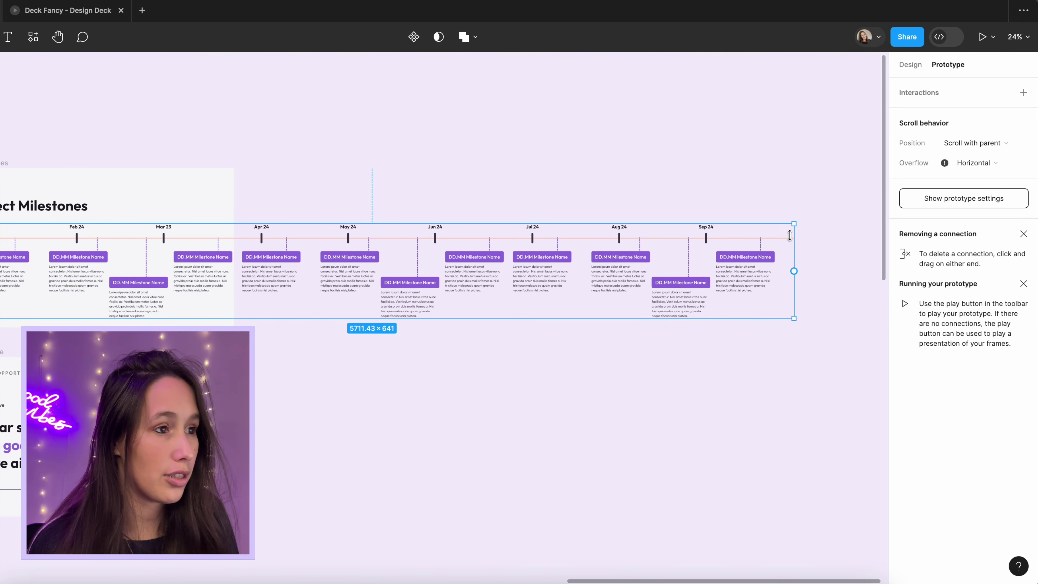
left_click_drag(792, 237, 527, 255)
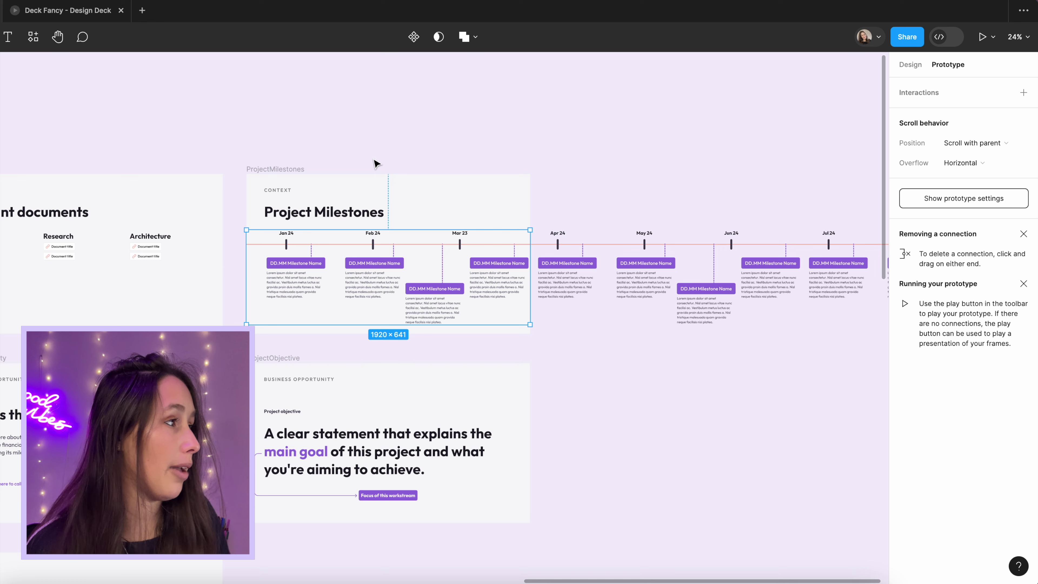
Preview the ProjectMilestones slide as a prototype and scroll the timeline back and forth through its months
left_click(376, 195)
key("shift+space")
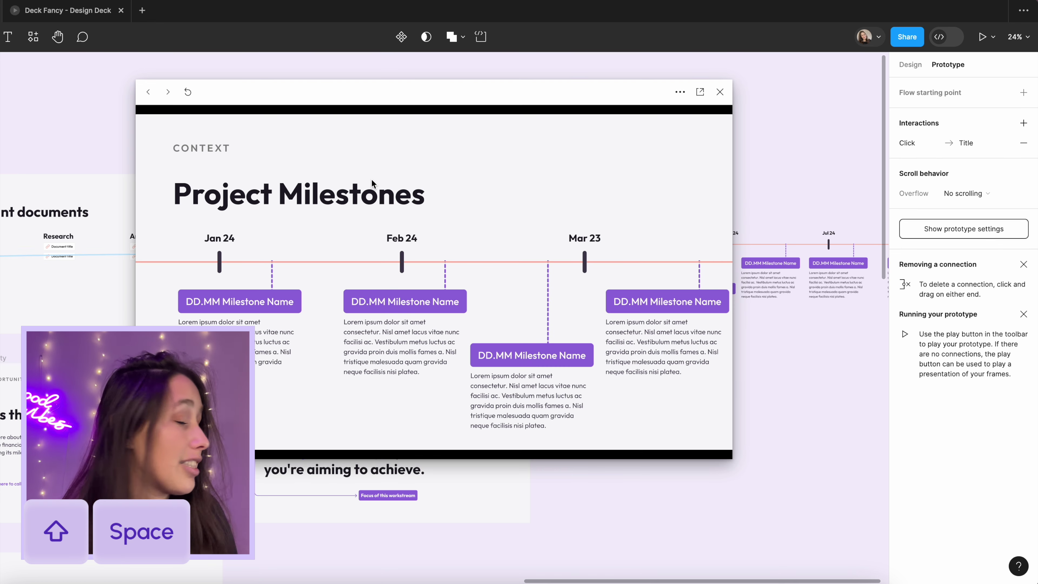
scroll(429, 262, "right", 15)
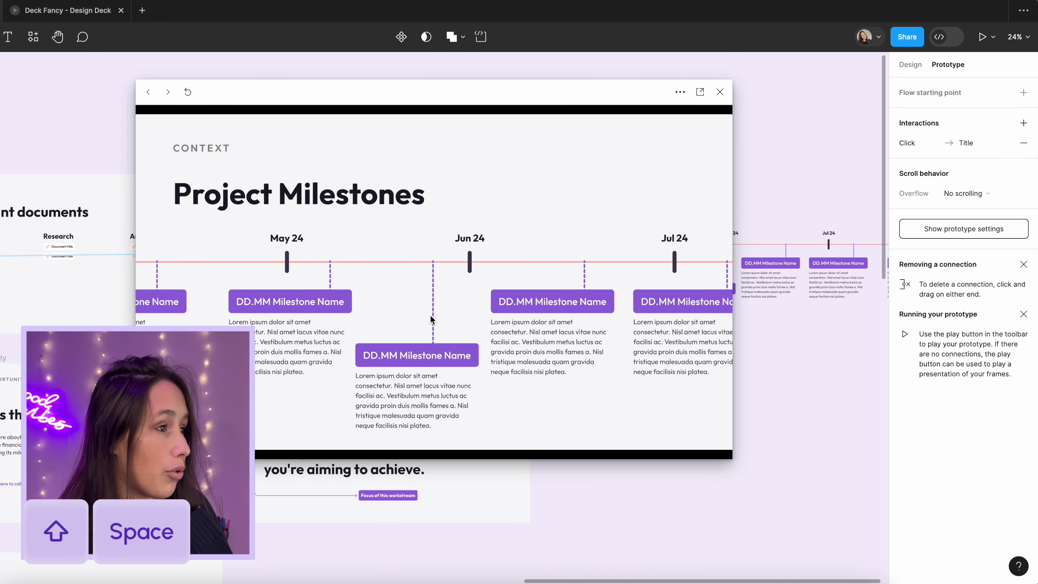
scroll(462, 308, "right", 8)
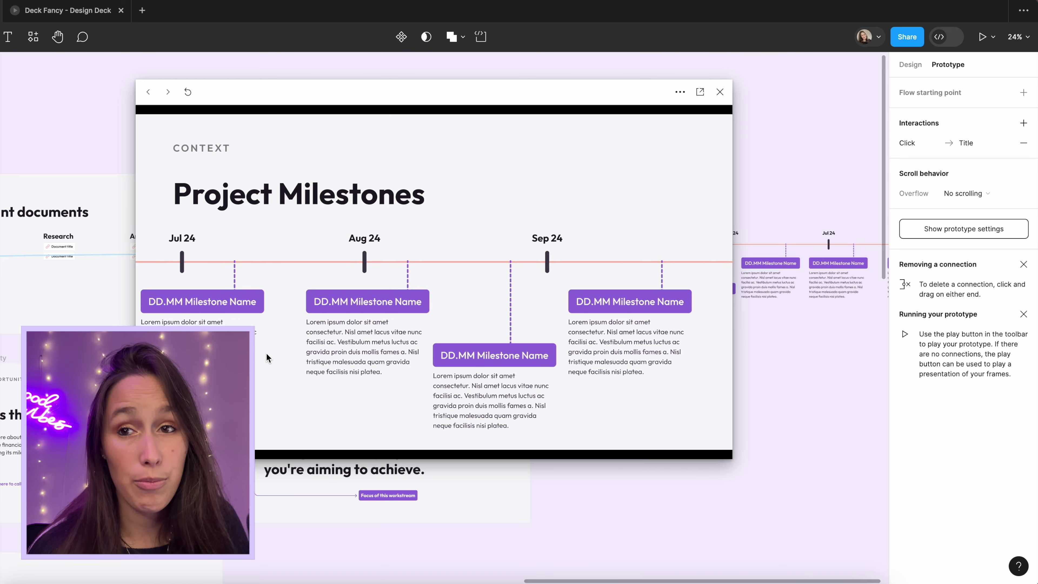
scroll(531, 335, "left", 15)
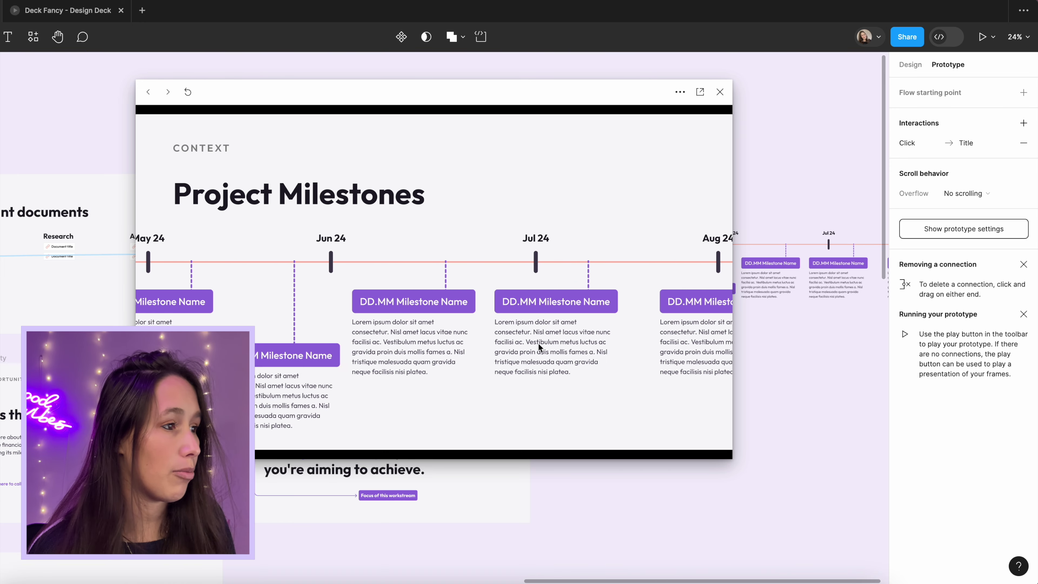
scroll(614, 333, "left", 5)
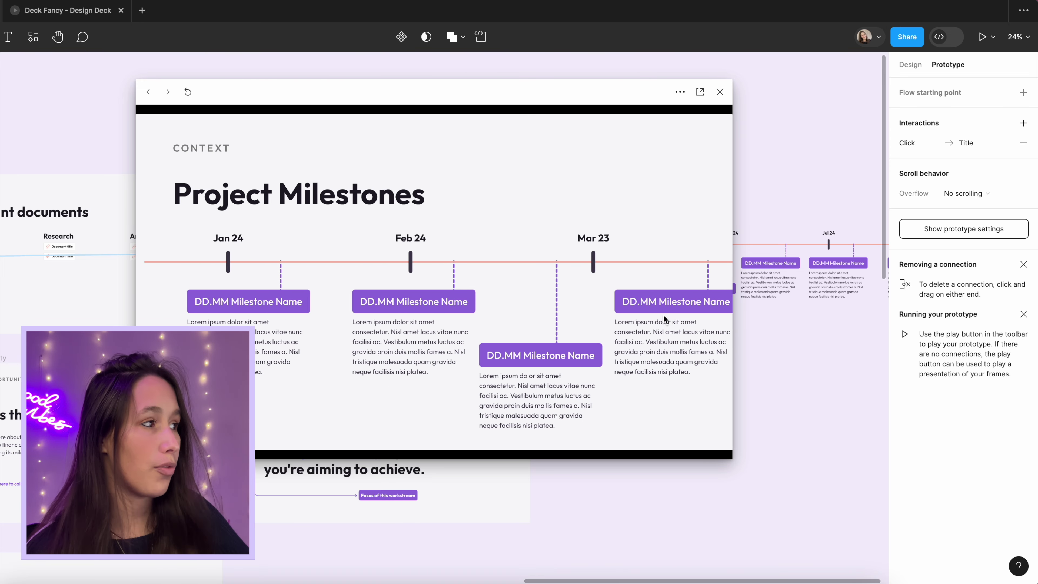
scroll(621, 271, "right", 5)
scroll(480, 383, "right", 8)
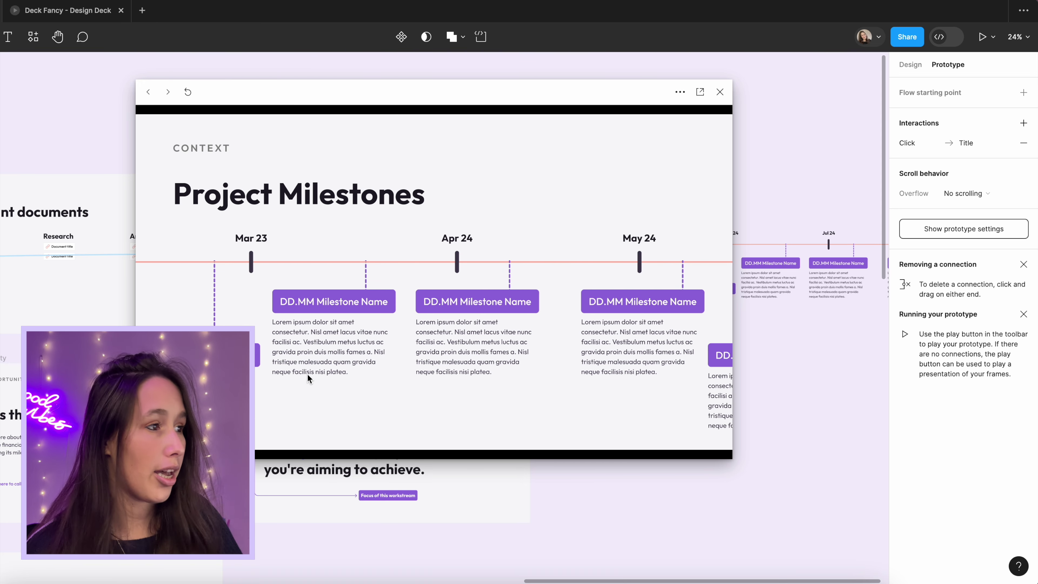
scroll(530, 327, "right", 2)
scroll(523, 323, "left", 10)
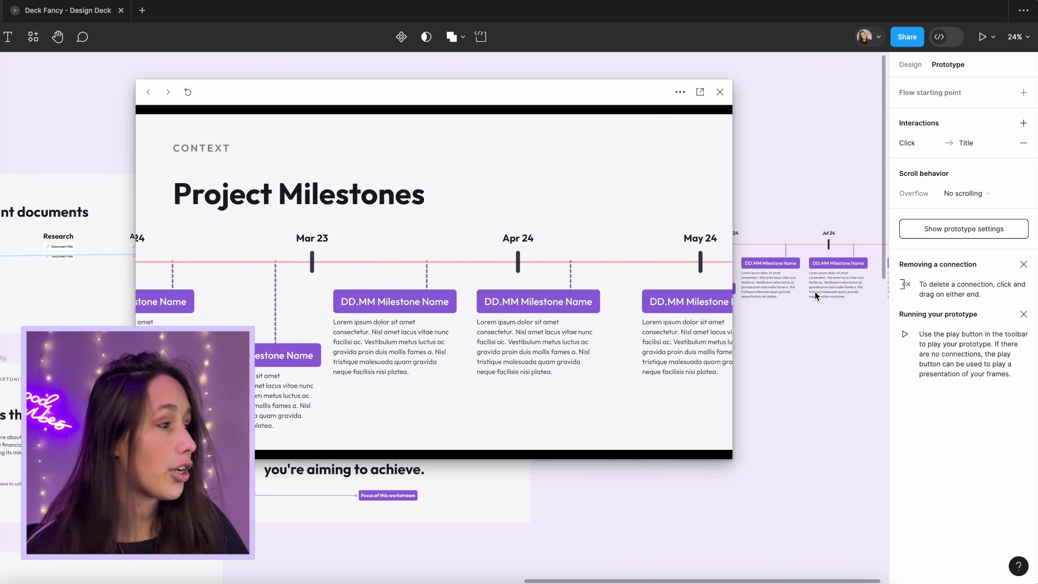
scroll(510, 315, "right", 10)
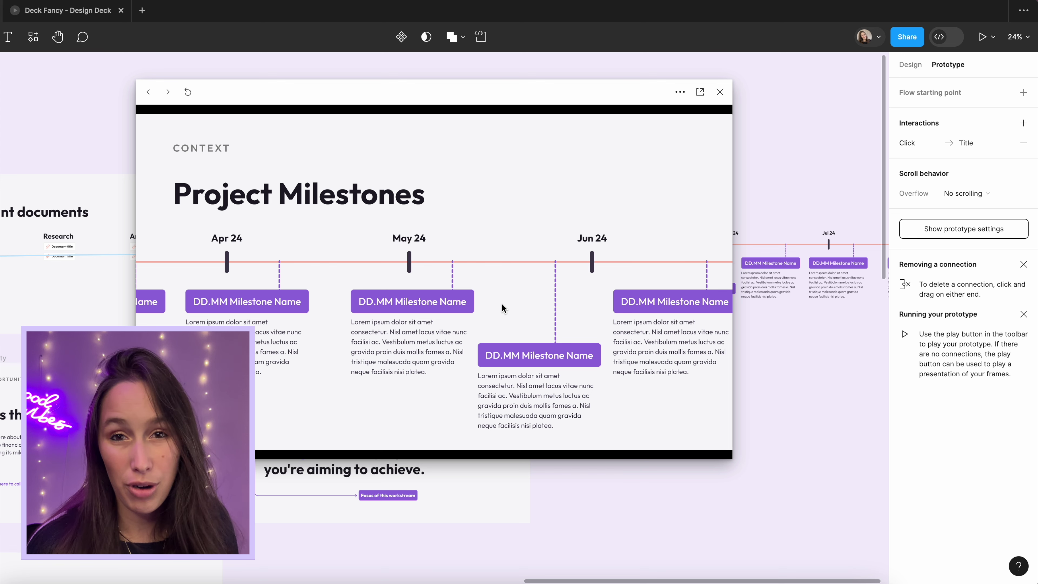
scroll(388, 327, "right", 10)
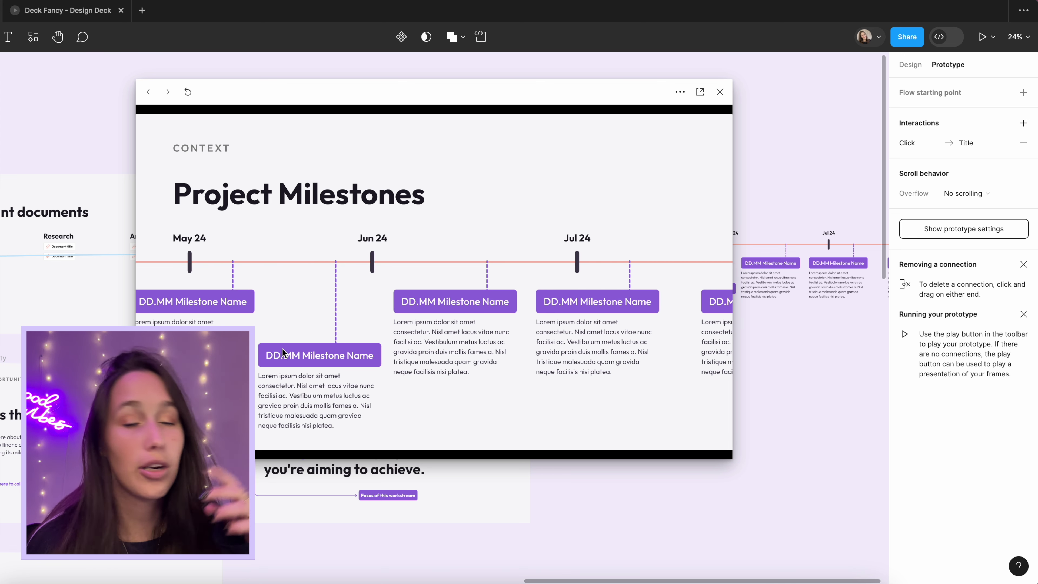
scroll(283, 353, "left", 1)
scroll(285, 350, "left", 10)
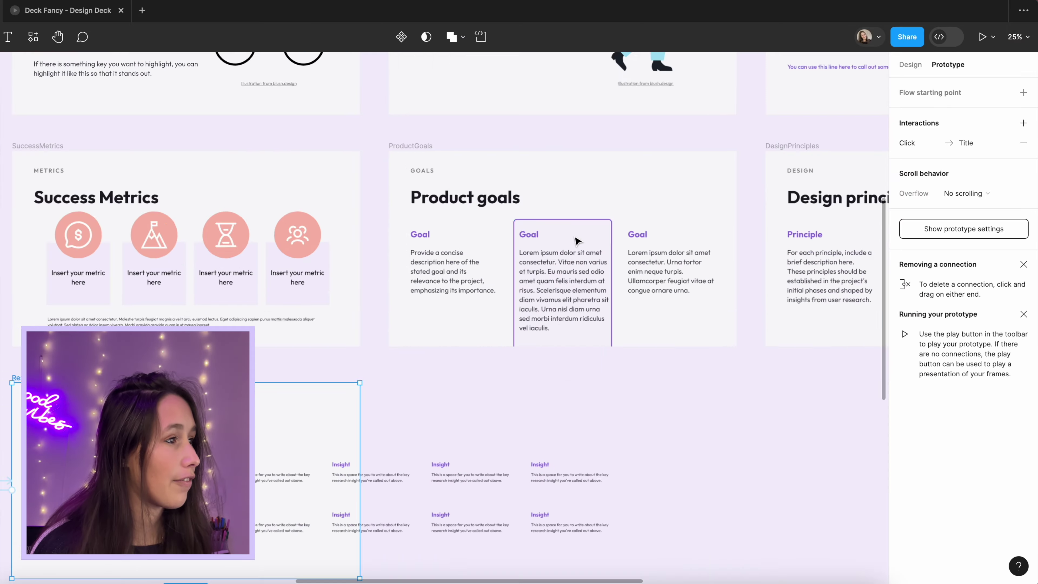
Move the DesignPrinciples slide straight down into the row below to free the space beside ProductGoals
scroll(576, 241, "up", 5)
scroll(591, 236, "down", 3)
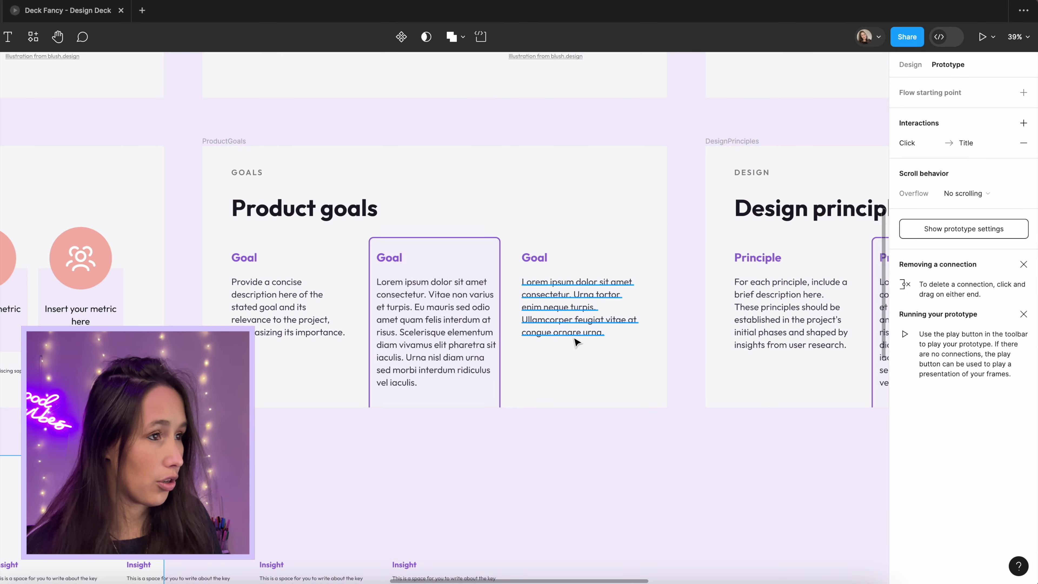
scroll(700, 165, "down", 5)
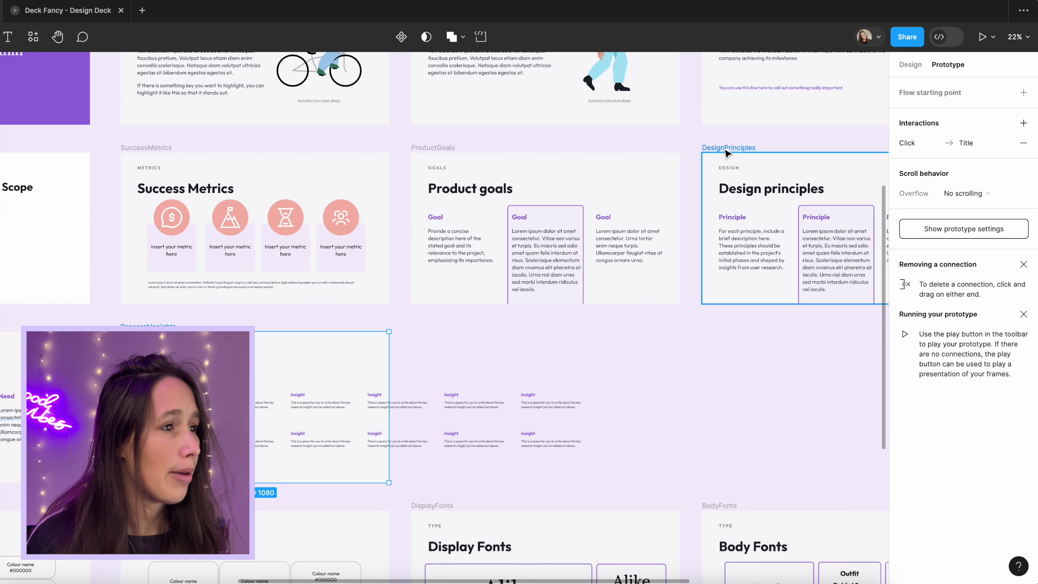
left_click_drag(725, 150, 727, 330)
left_click(784, 213)
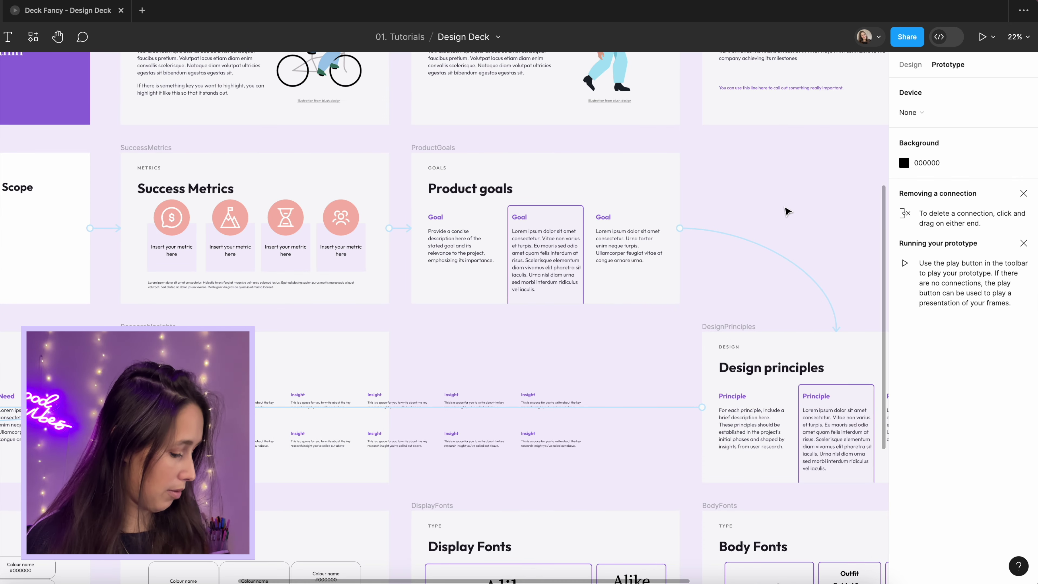
Duplicate the ProductGoals slide twice along its row, spacing the copies about 160 apart
key("shift+e")
left_click_drag(785, 211, 685, 224)
left_click(330, 166)
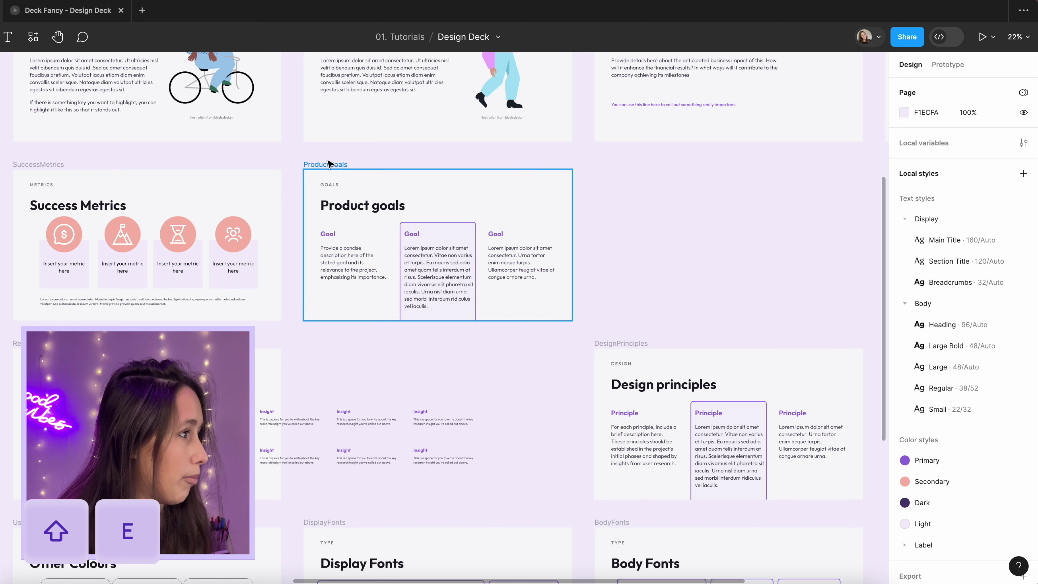
left_click_drag(331, 166, 622, 166)
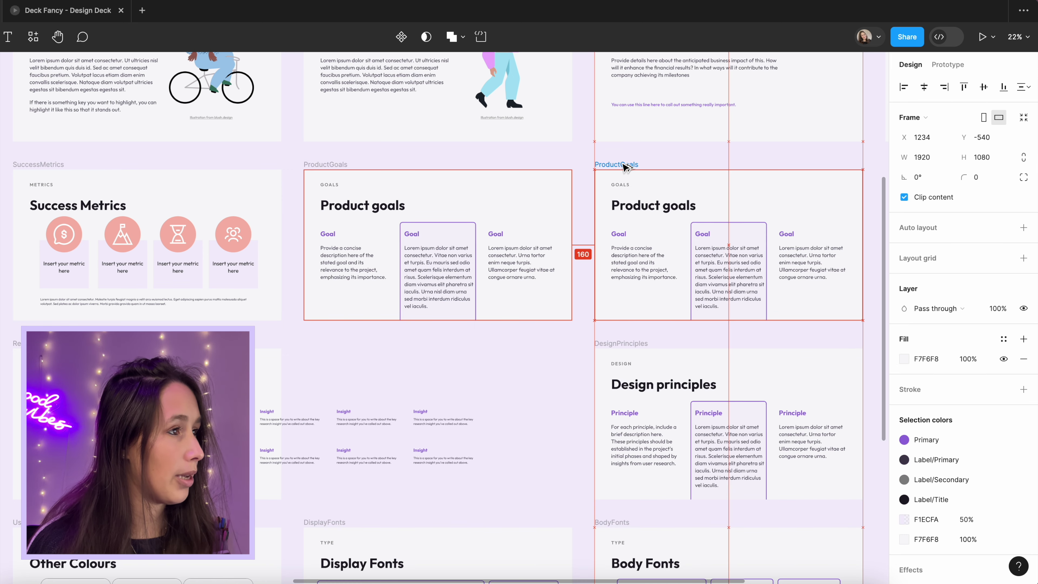
scroll(613, 171, "right", 5)
key("ctrl+d")
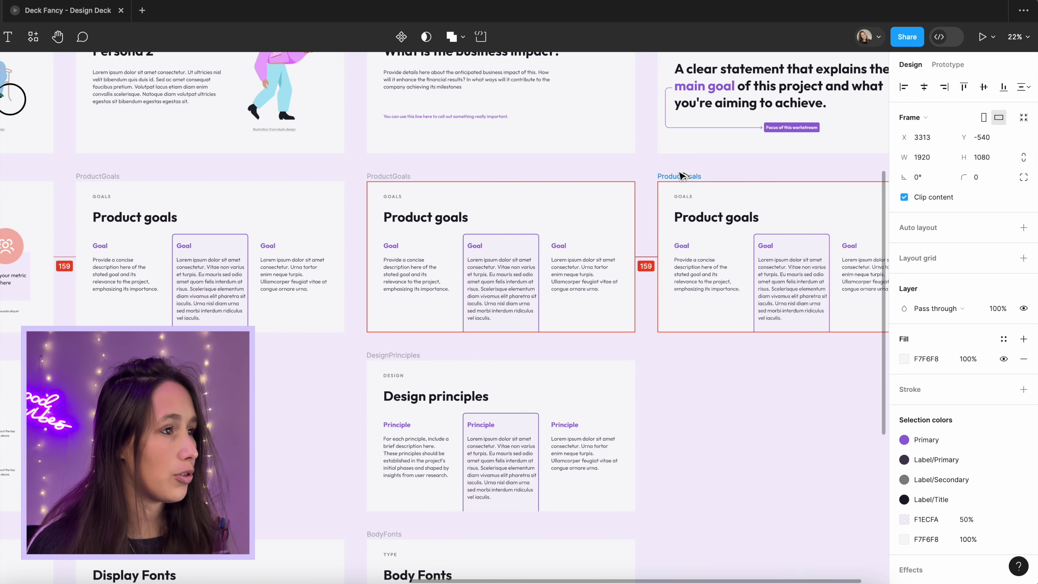
Move the highlight box behind the first goal on the first ProductGoals slide and behind the third goal on the last one
scroll(682, 176, "left", 5)
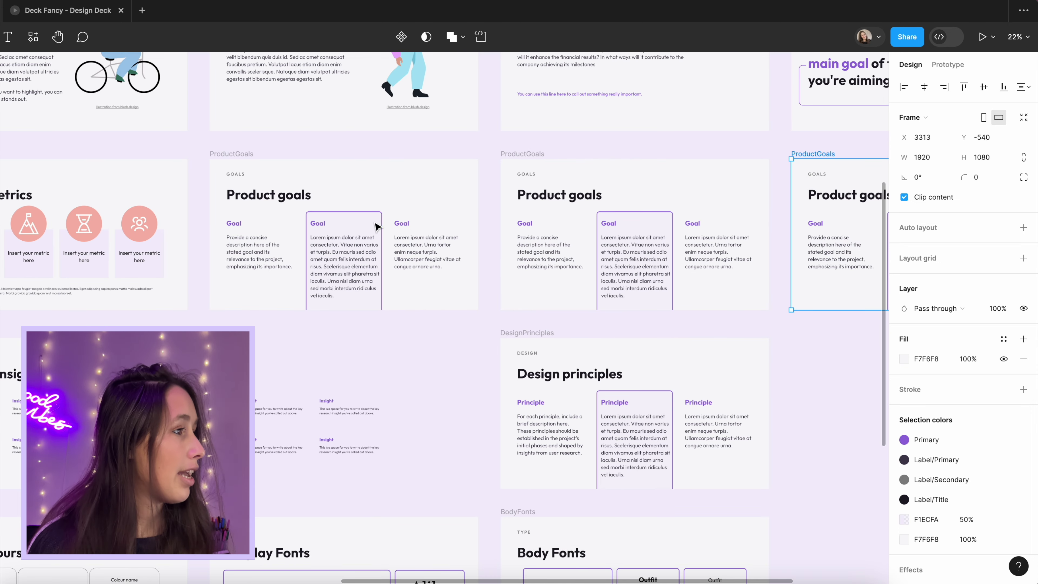
left_click(376, 214)
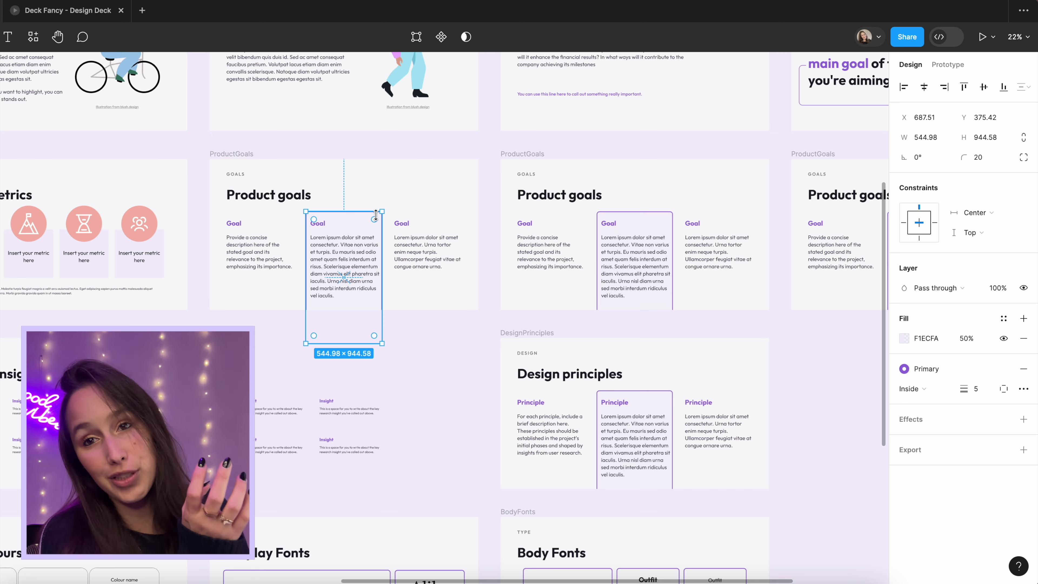
left_click_drag(364, 225, 281, 232)
scroll(162, 231, "right", 10)
left_click_drag(674, 211, 754, 210)
left_click(834, 199)
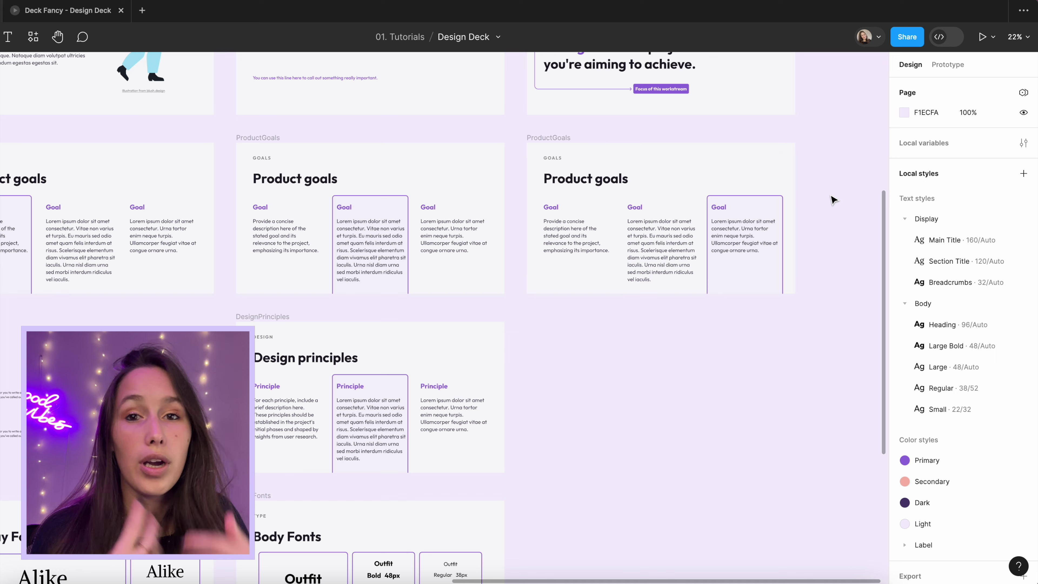
Connect the first ProductGoals slide to the second with an on-click Smart animate link, and the second slide to the third
scroll(804, 204, "left", 4)
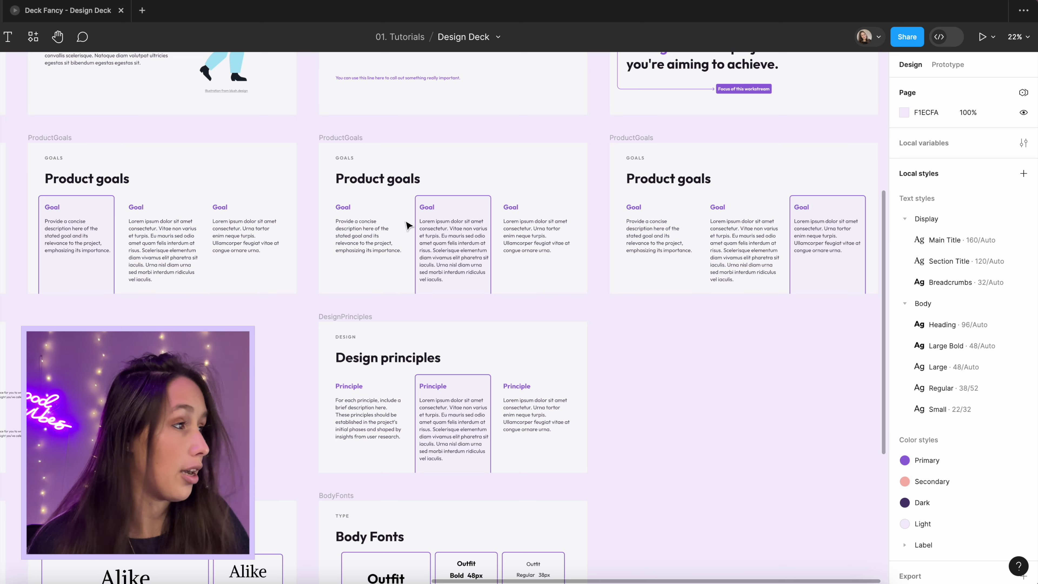
key("shift+e")
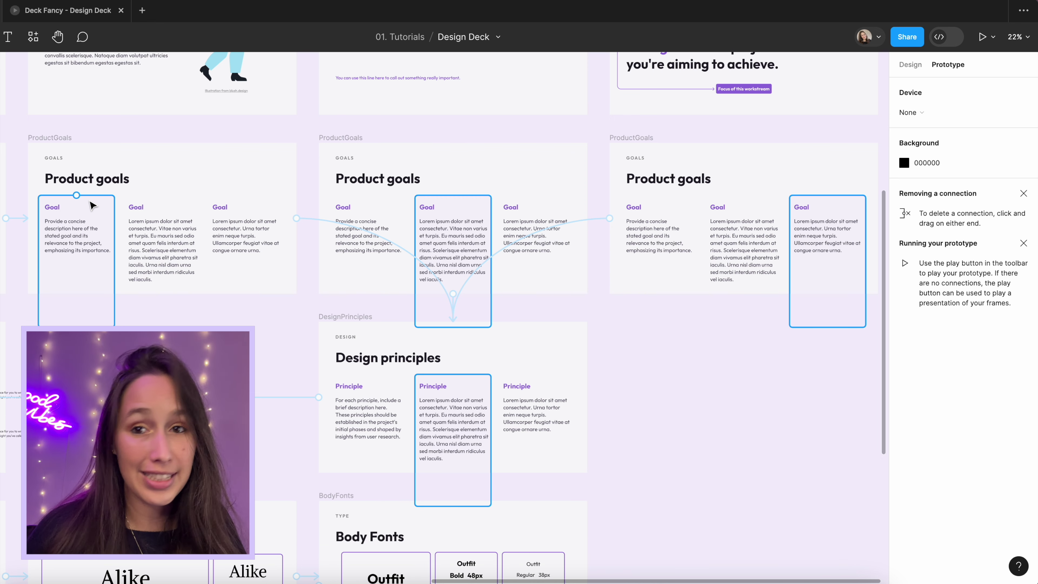
scroll(364, 302, "right", 1)
left_click_drag(446, 309, 320, 226)
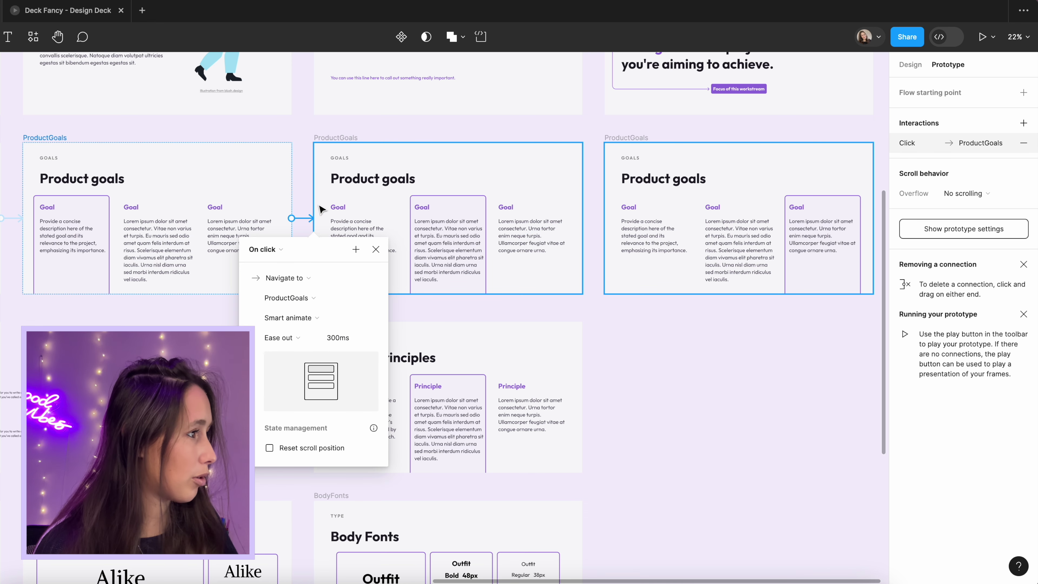
left_click(353, 139)
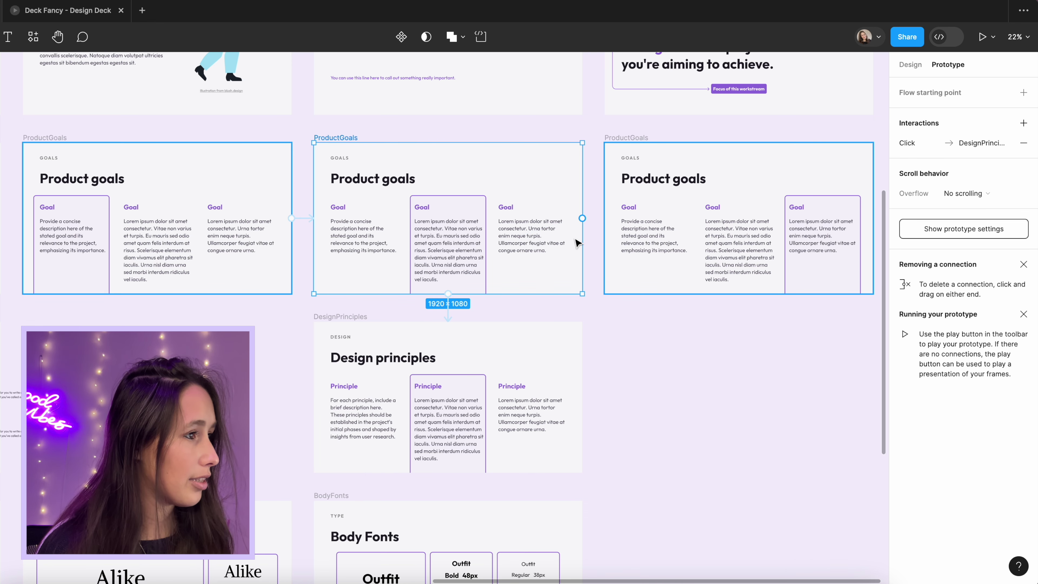
left_click_drag(446, 308, 622, 251)
left_click(625, 138)
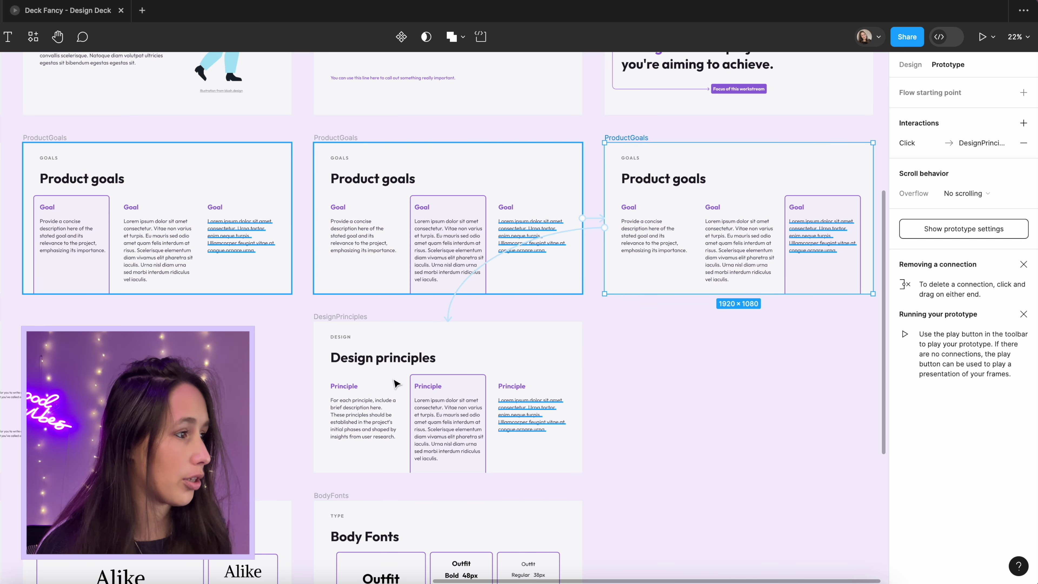
Preview the prototype from the first ProductGoals slide and move the preview window below the row of ProductGoals slides
scroll(631, 132, "left", 8)
scroll(631, 132, "up", 1)
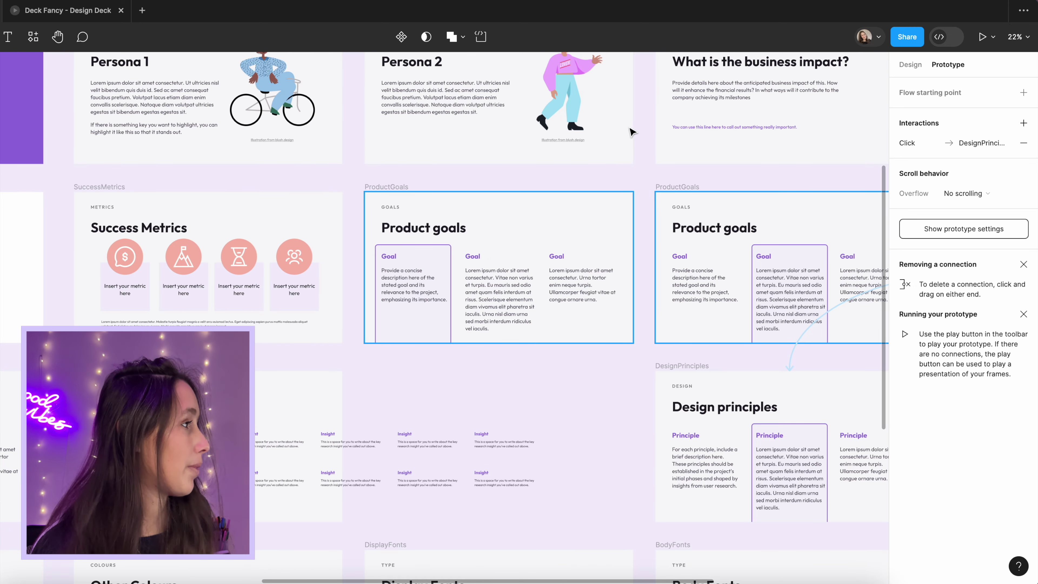
left_click(388, 187)
key("shift+space")
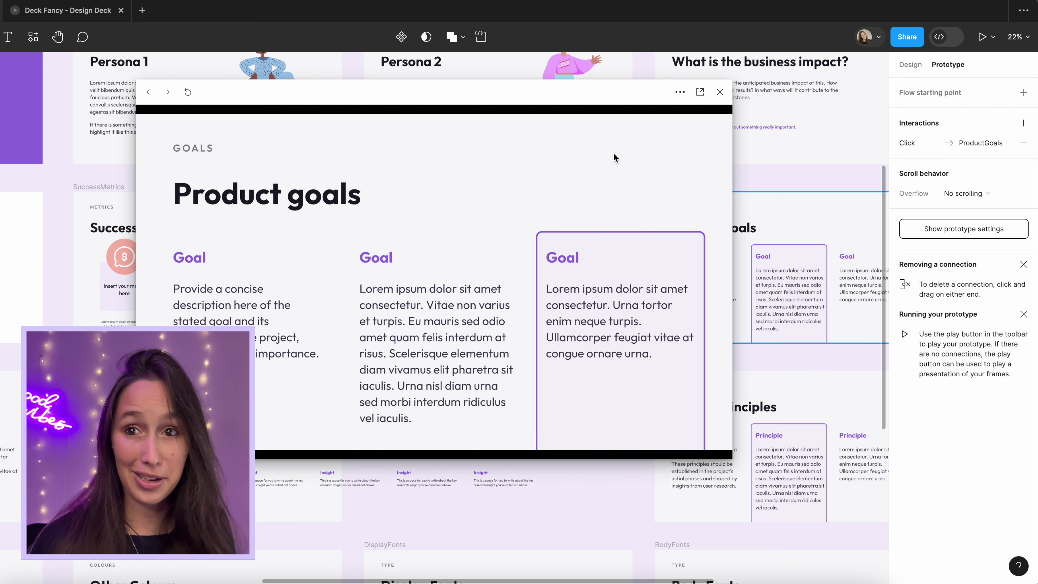
scroll(613, 153, "down", 3)
left_click_drag(567, 85, 368, 93)
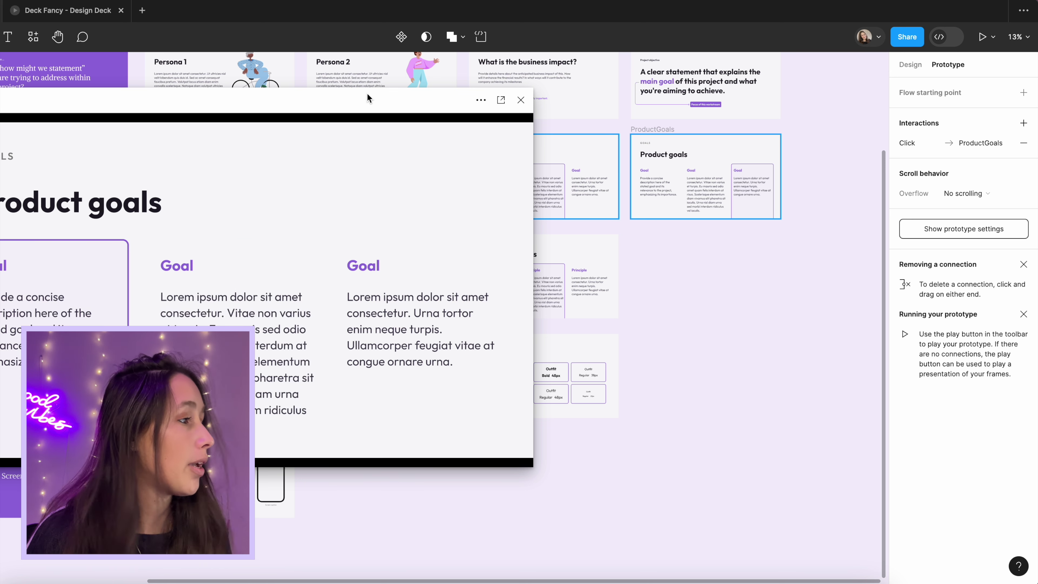
left_click_drag(367, 94, 684, 229)
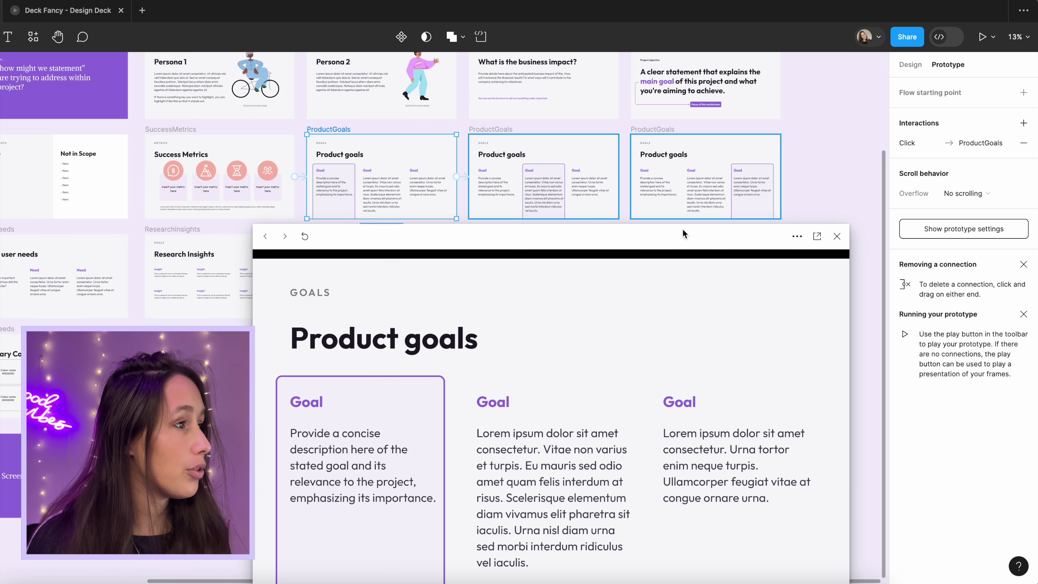
Change the easing of the link between the first two ProductGoals slides, trying Ease in and out and Bouncy before settling on Gentle
left_click(469, 178)
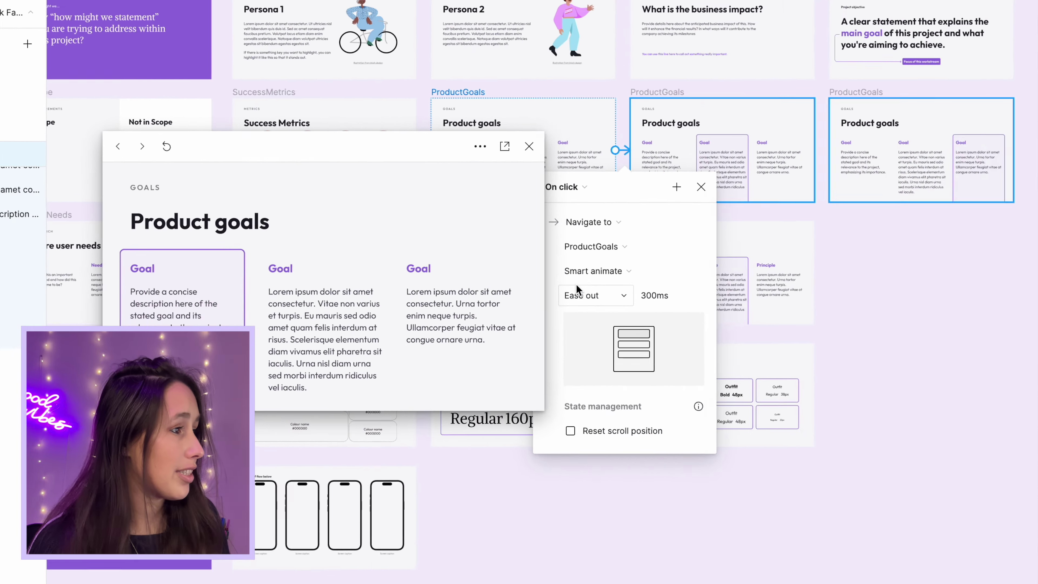
left_click(408, 276)
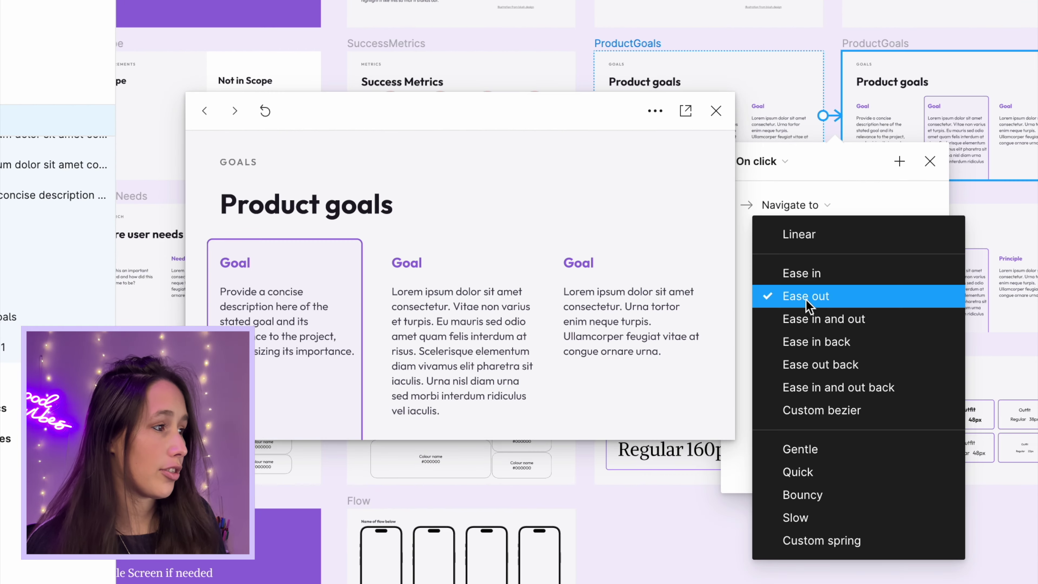
left_click(850, 321)
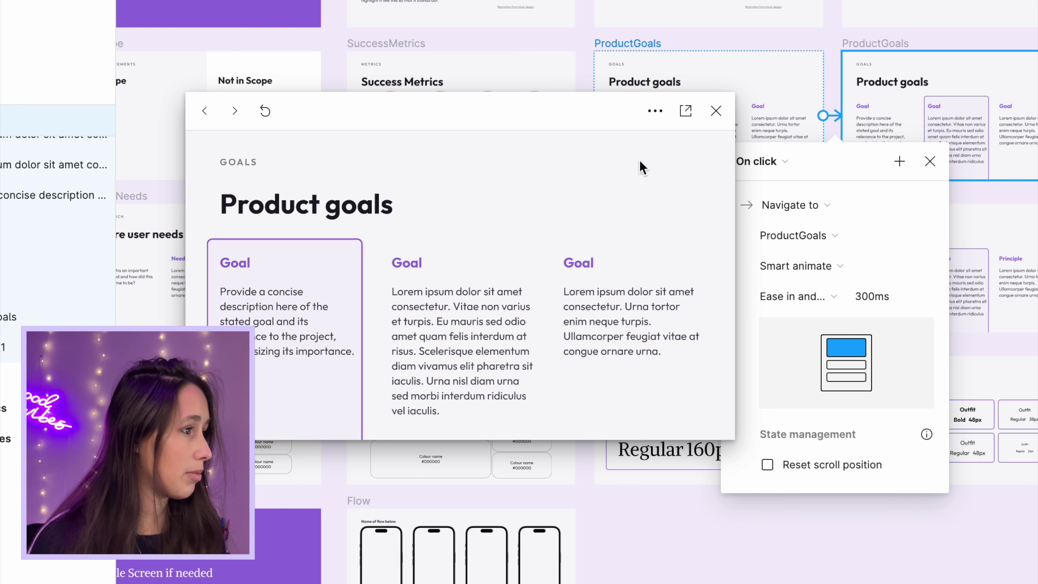
left_click(813, 297)
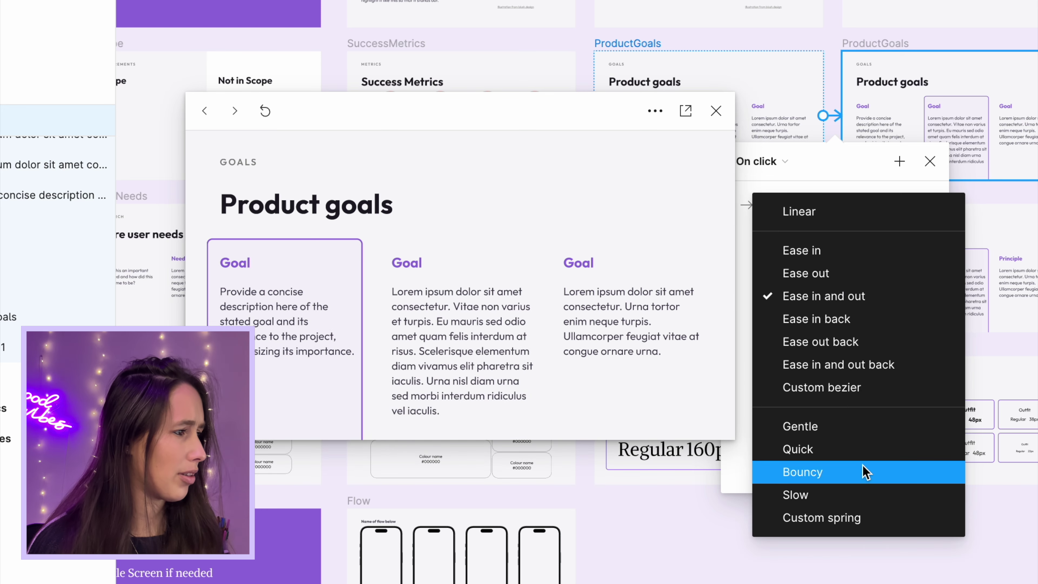
left_click(861, 468)
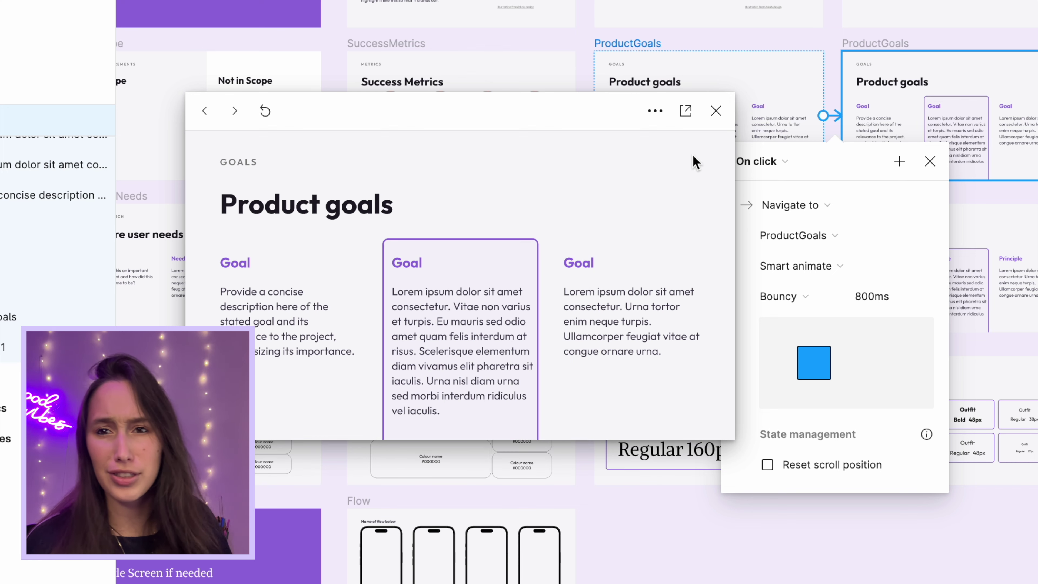
left_click(768, 296)
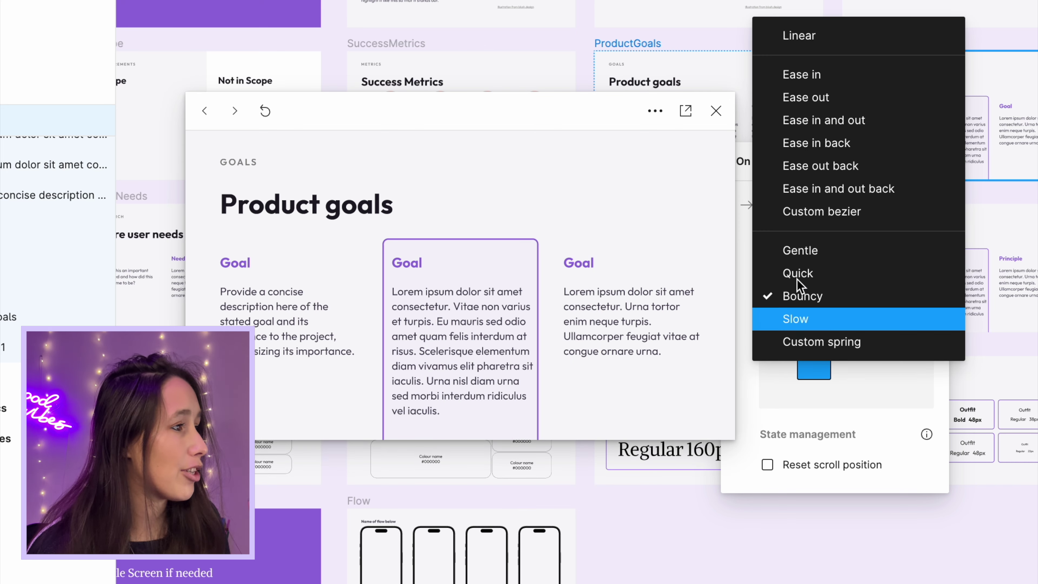
left_click(801, 251)
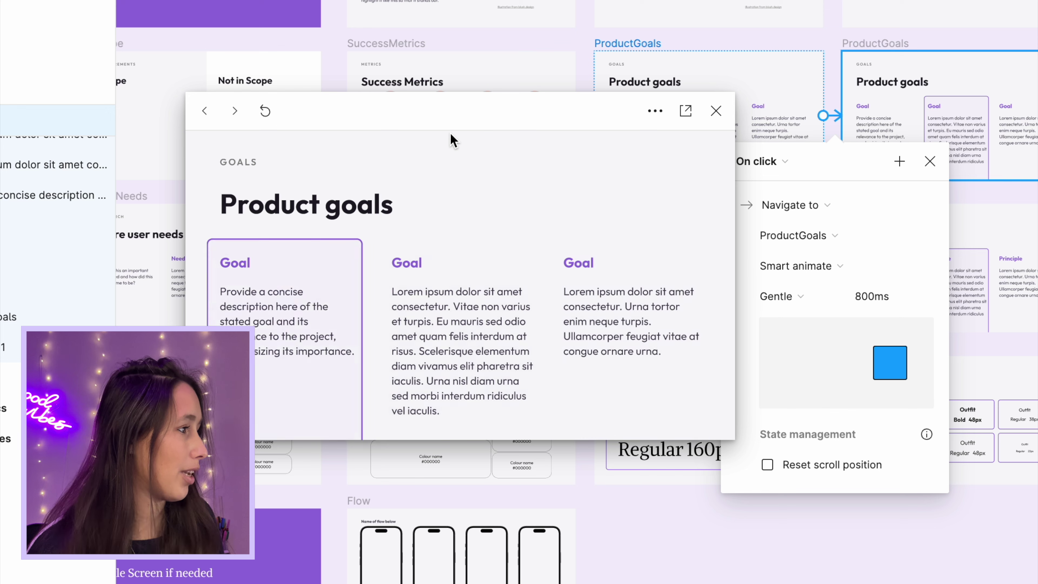
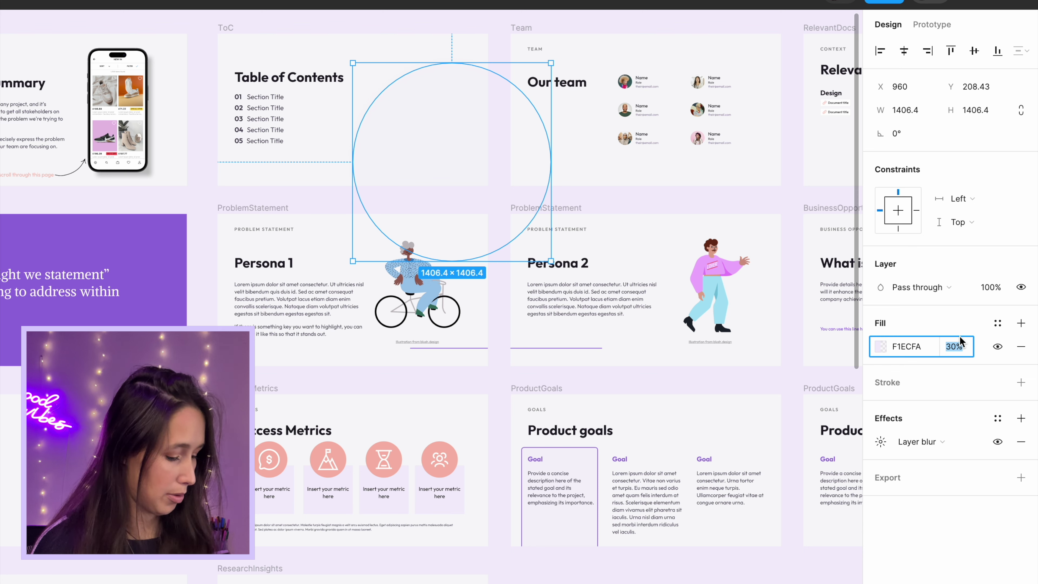
Set the fill opacity of the blurred circle on the ToC slide to 50%
type("50")
key("Return")
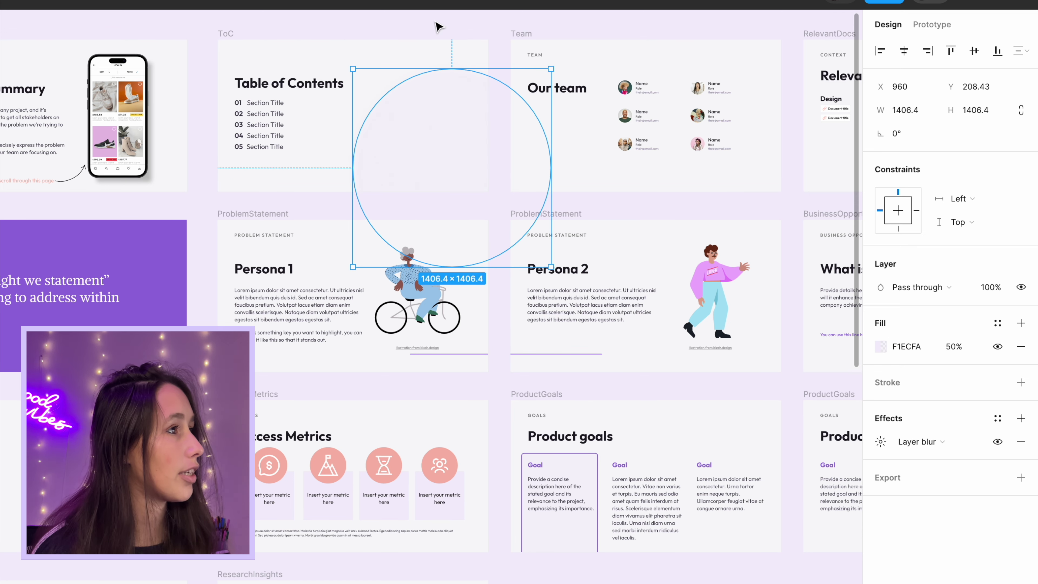
Copy the blurred circle from the ToC slide and paste it into the Team slide
left_click_drag(435, 23, 390, 132)
left_click(390, 247)
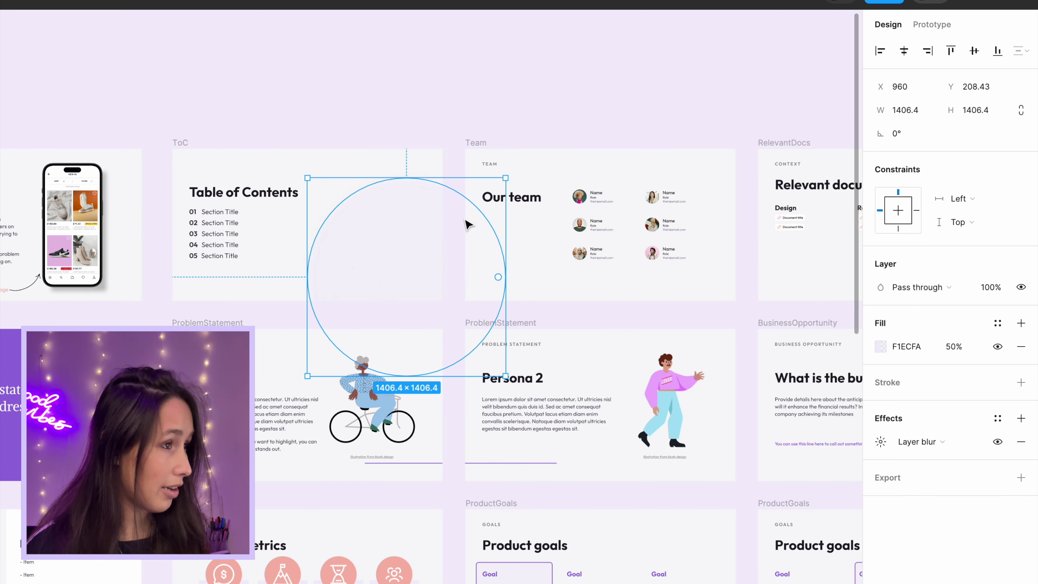
left_click(490, 141)
left_click(480, 143)
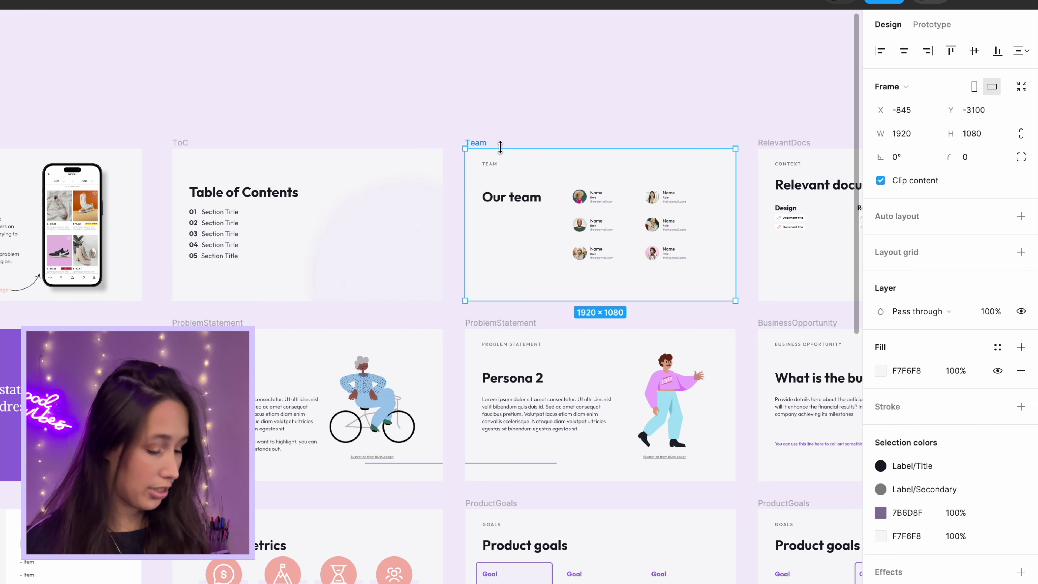
key("ctrl+v")
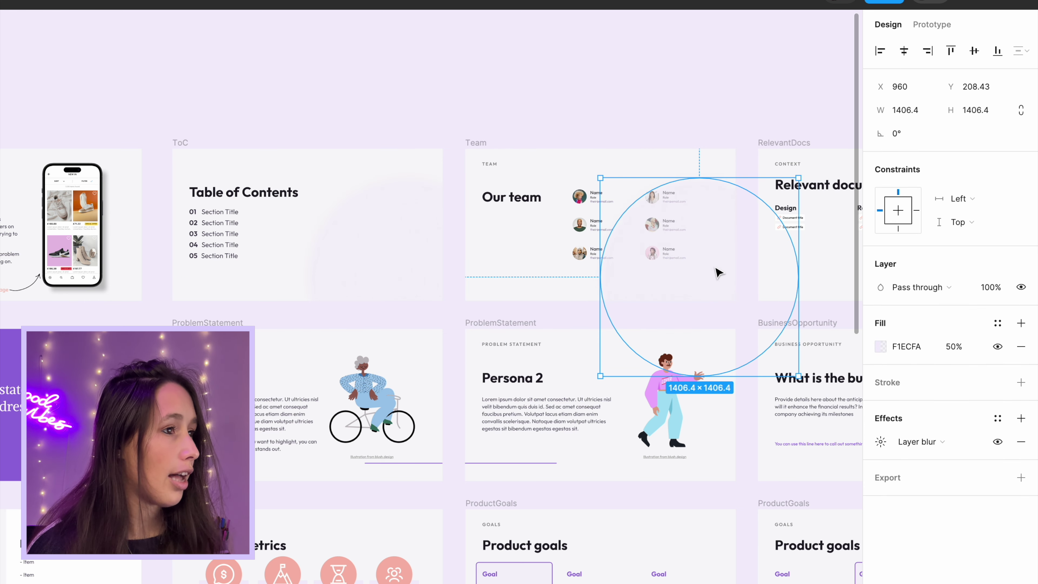
Move the pasted circle over the Team slide's upper-left corner, about X -308, Y -412, and send it behind the slide's content
left_click_drag(718, 272, 541, 203)
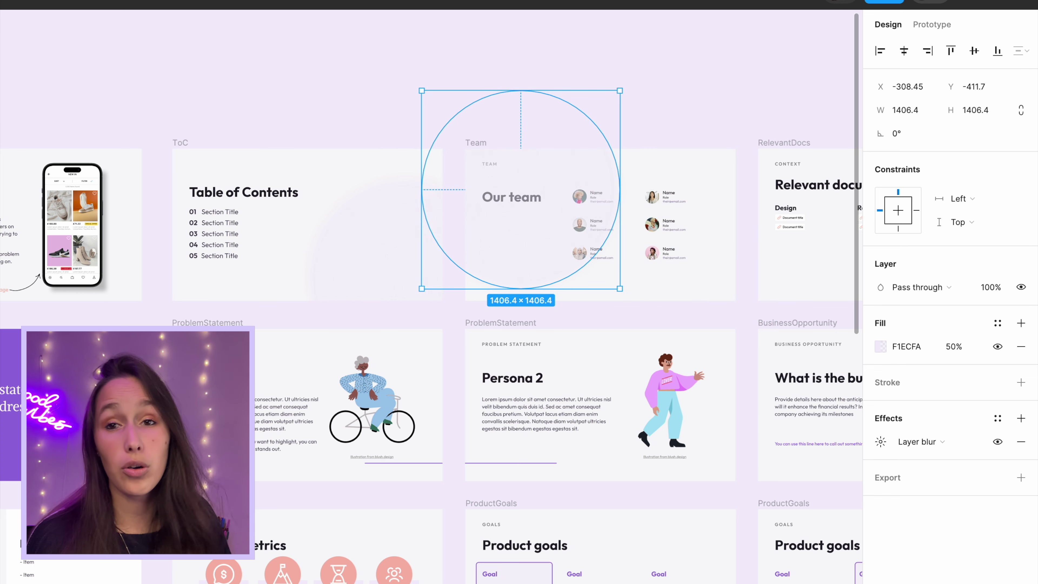
key("ctrl+[")
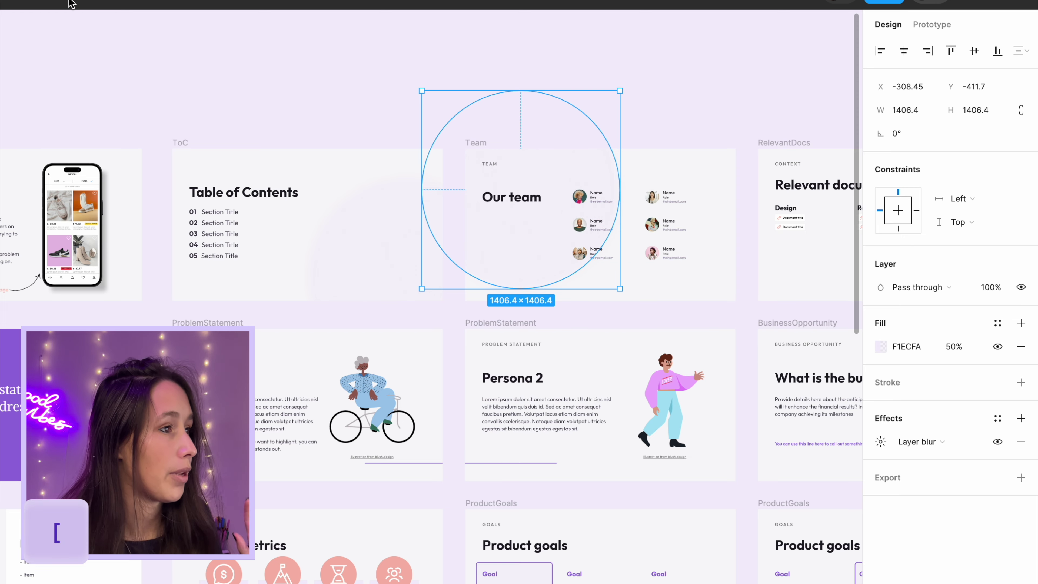
left_click(152, 74)
Present the deck from the ToC slide and flip back and forth between the ToC and Team slides
left_click(184, 140)
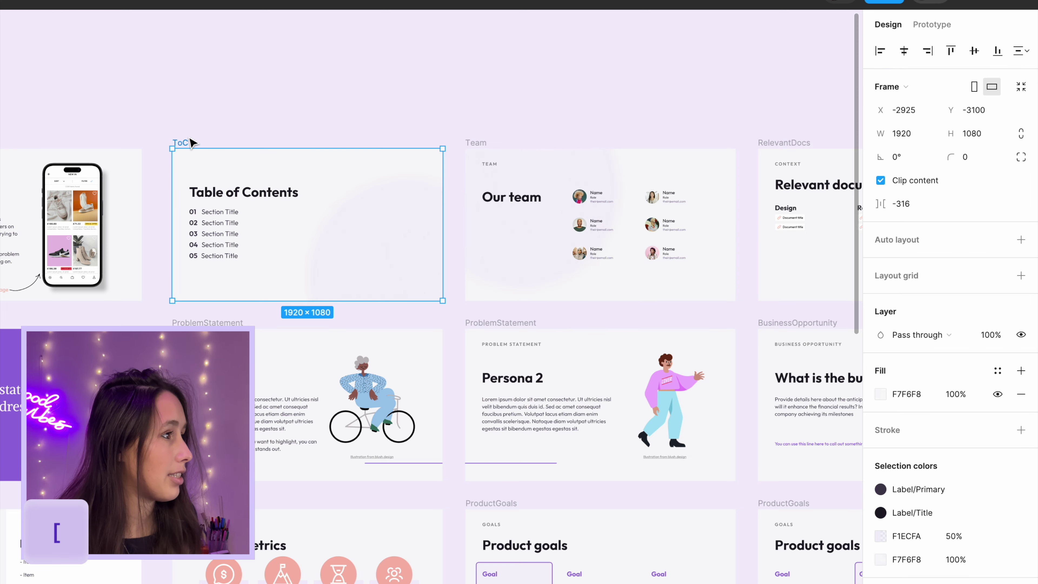
left_click(977, 12)
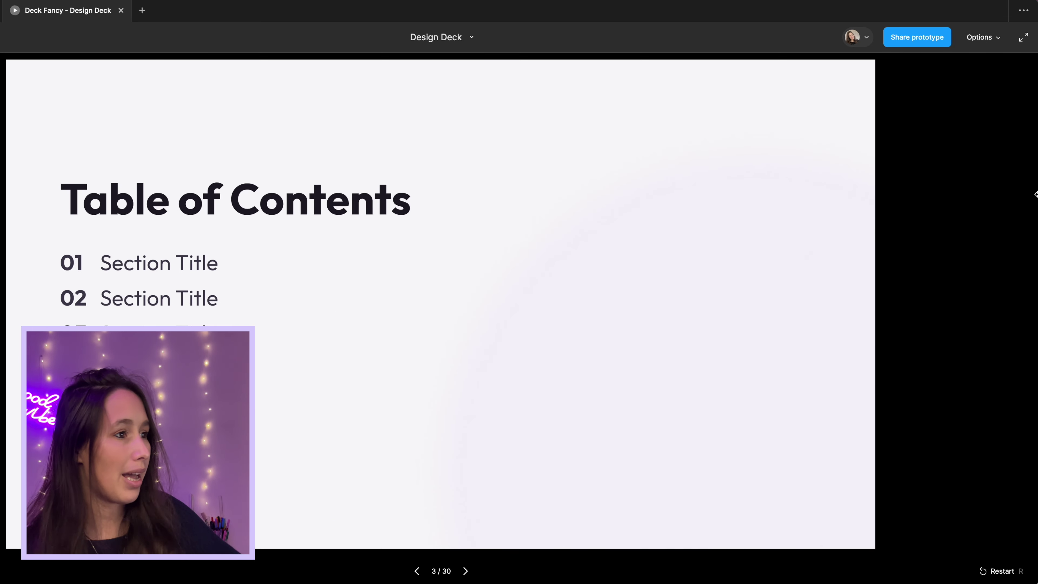
key("Right")
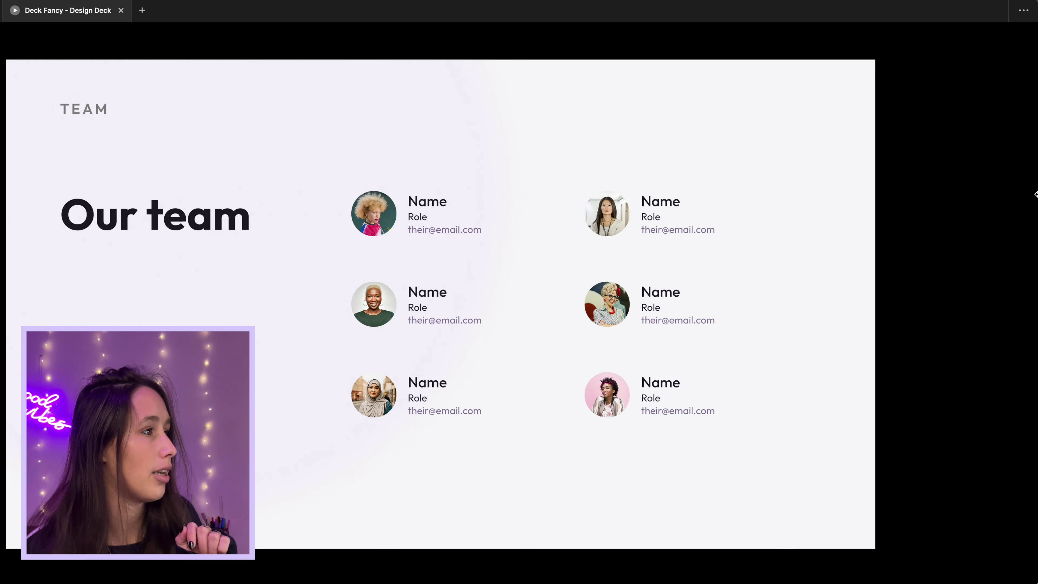
key("Left")
key("Right")
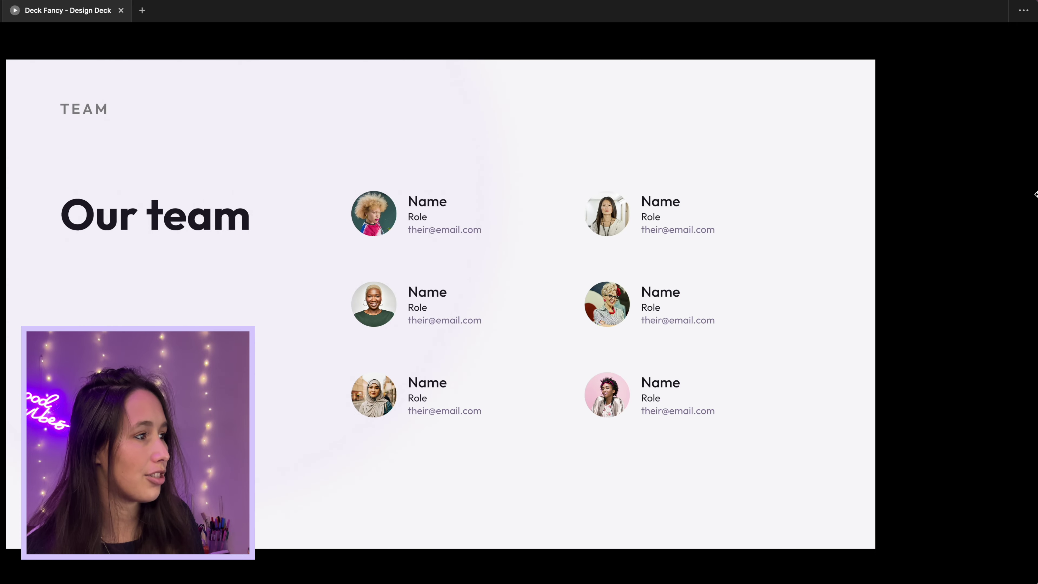
key("Left")
key("Right")
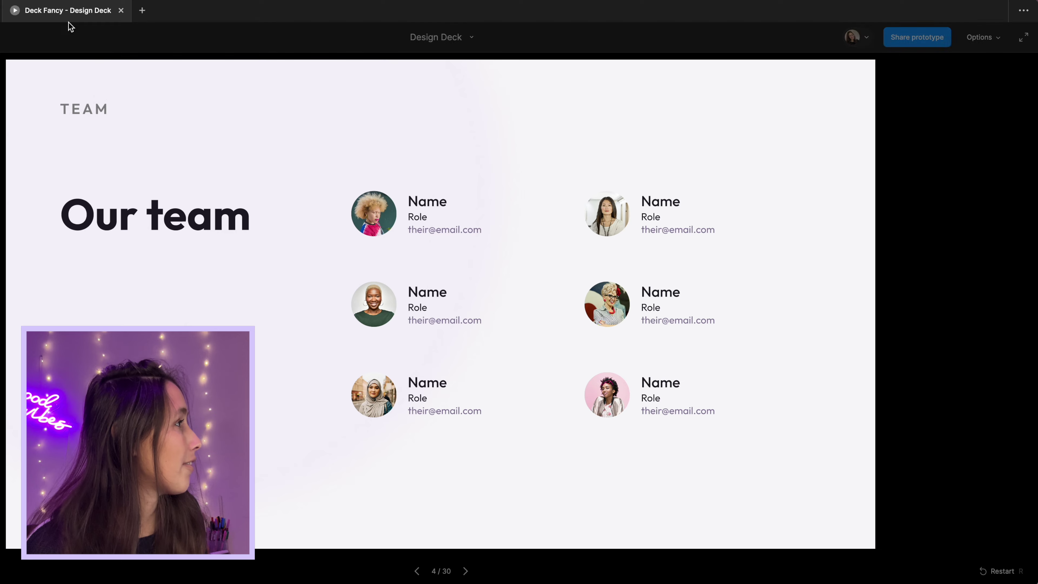
key("Escape")
Recolour the blurred circles on the ToC and Team slides with the fill D1B7FF
left_click(618, 269)
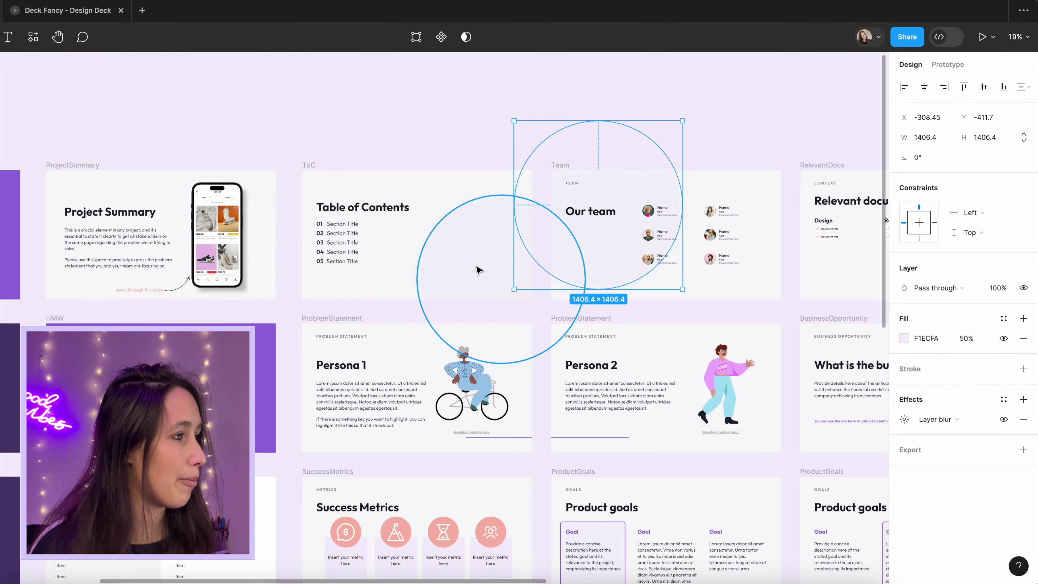
left_click(502, 275, "shift")
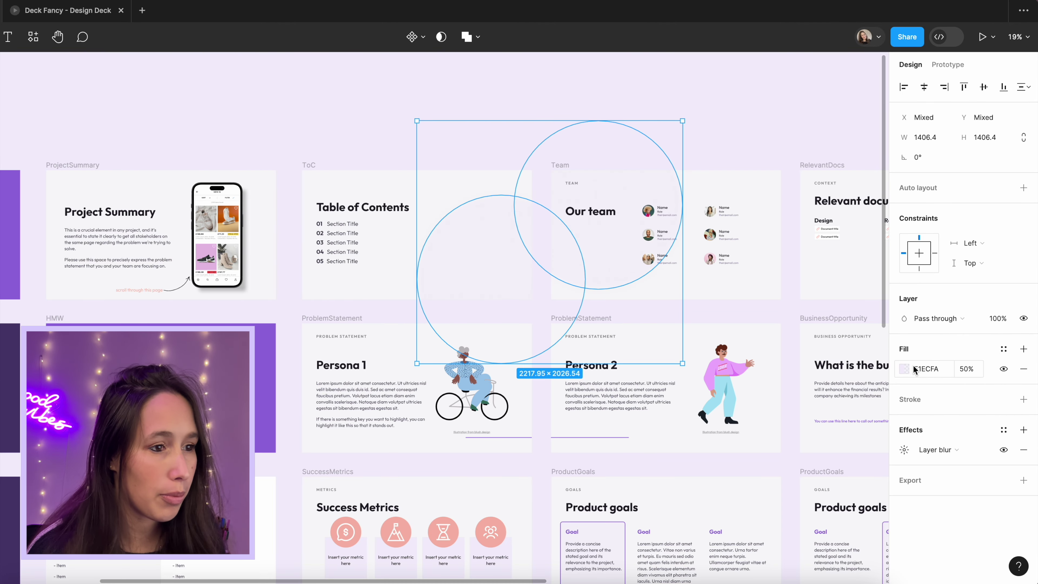
left_click(905, 369)
type("D1B7FF")
key("Return")
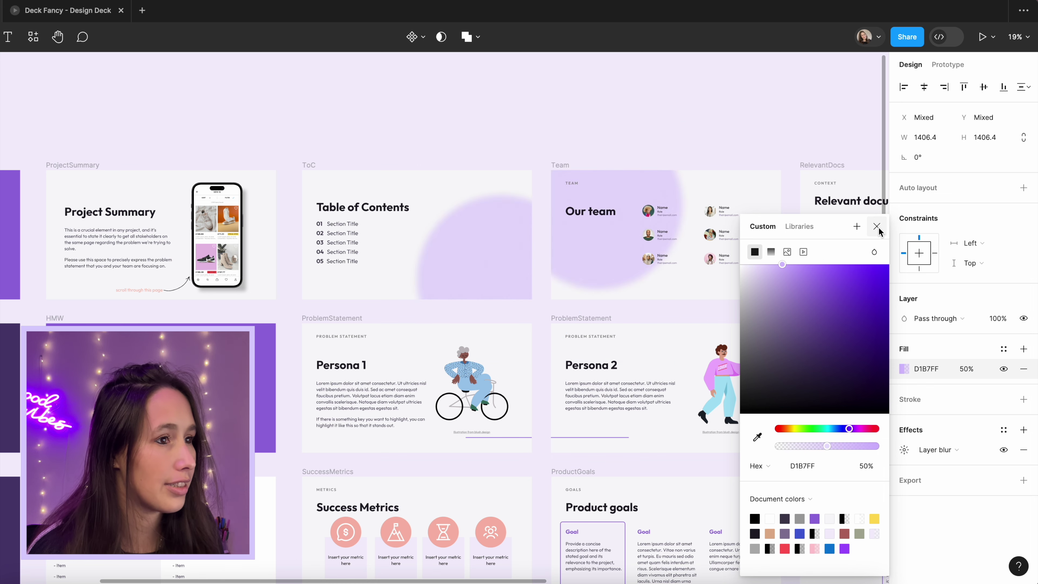
left_click(877, 227)
left_click(671, 101)
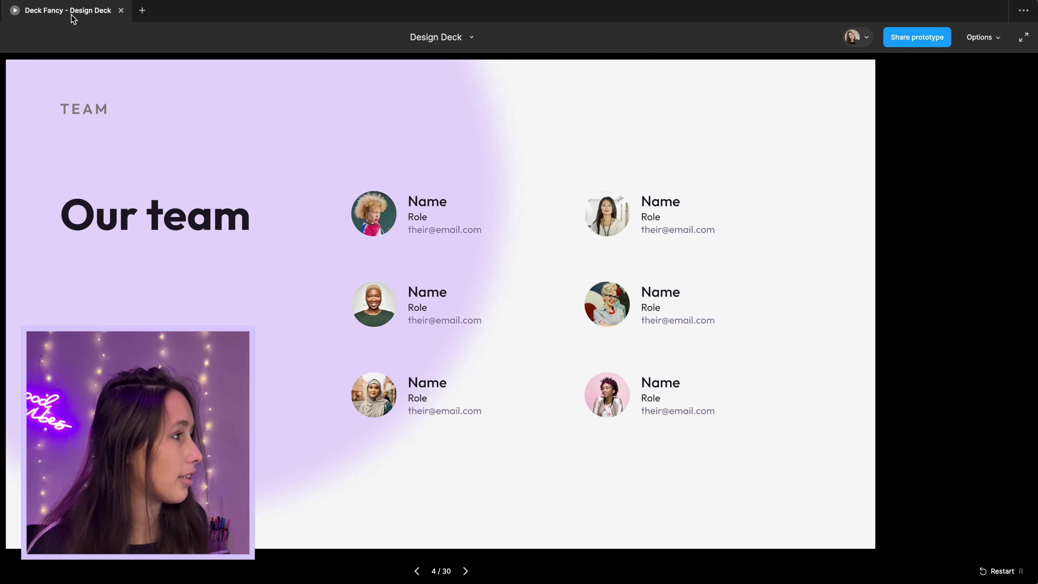
Flip back and forth between the Table of Contents and Team slides to review the recoloured circle's animation
key("Left")
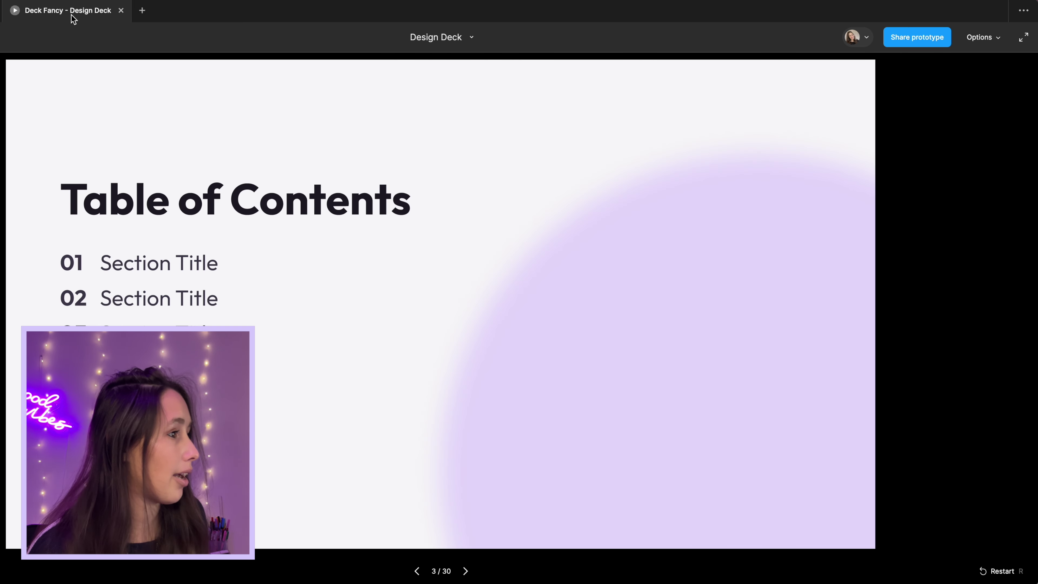
key("Right")
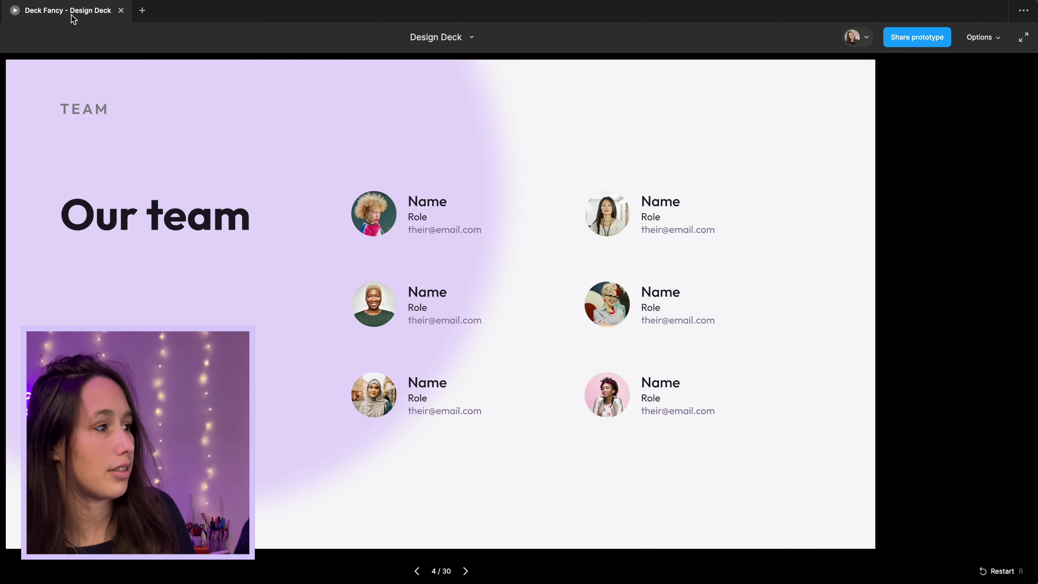
key("Left")
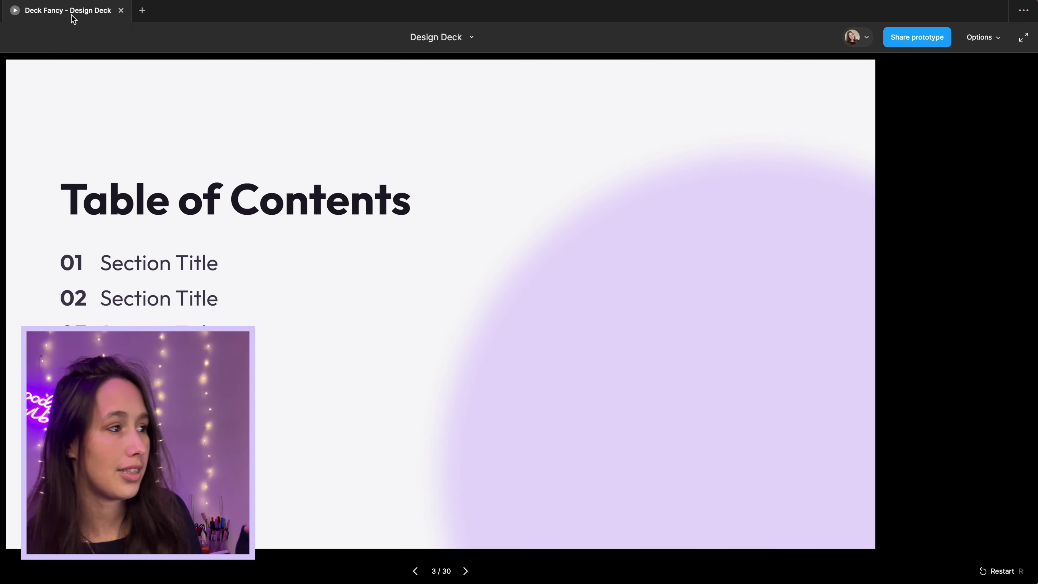
key("Right")
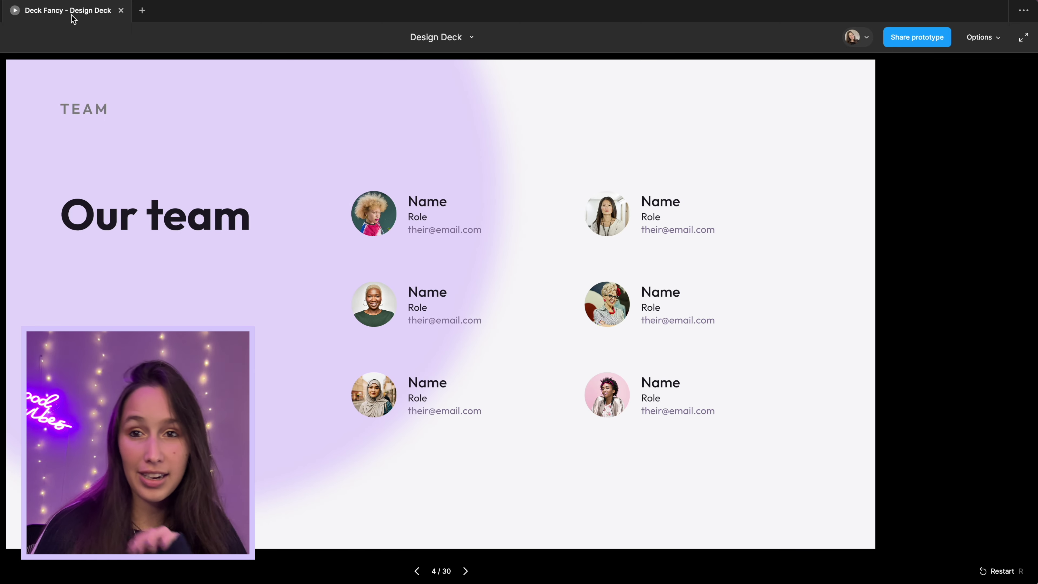
key("Right")
key("Left")
key("Left")
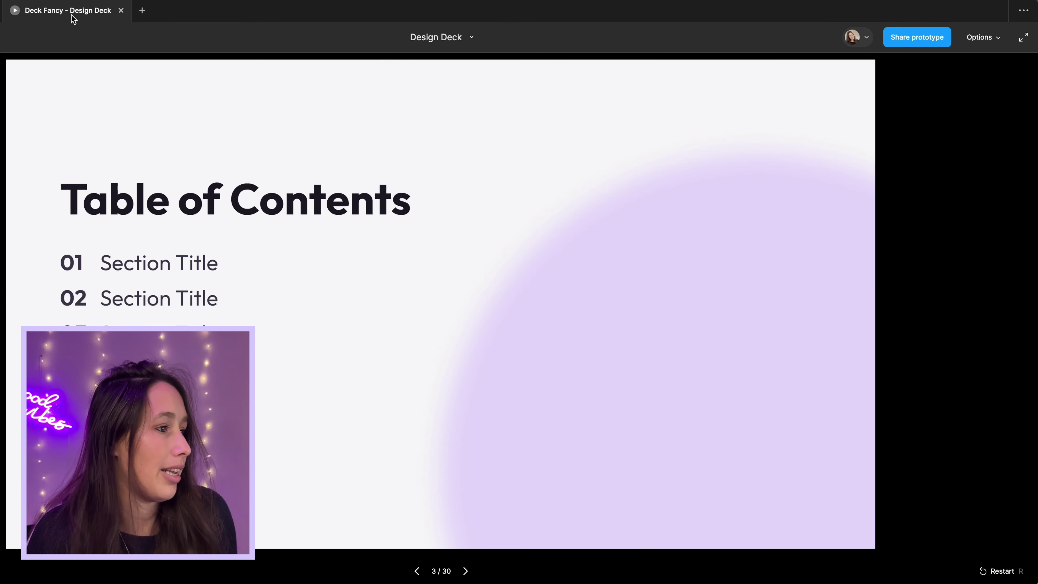
key("Right")
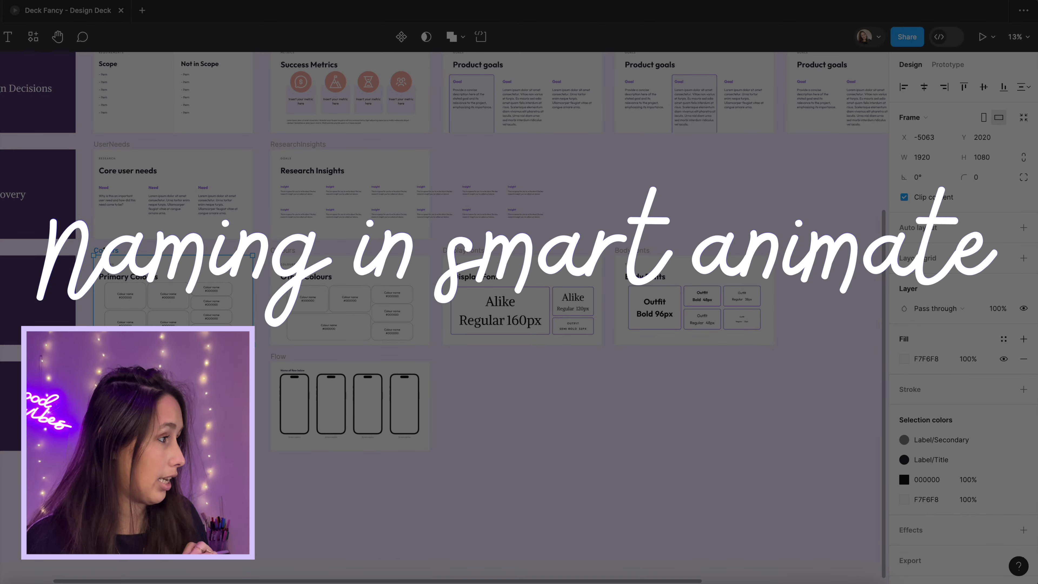
Preview the transition from the Primary Colours slide to the Other Colours slide inline, and close the preview
key("shift+space")
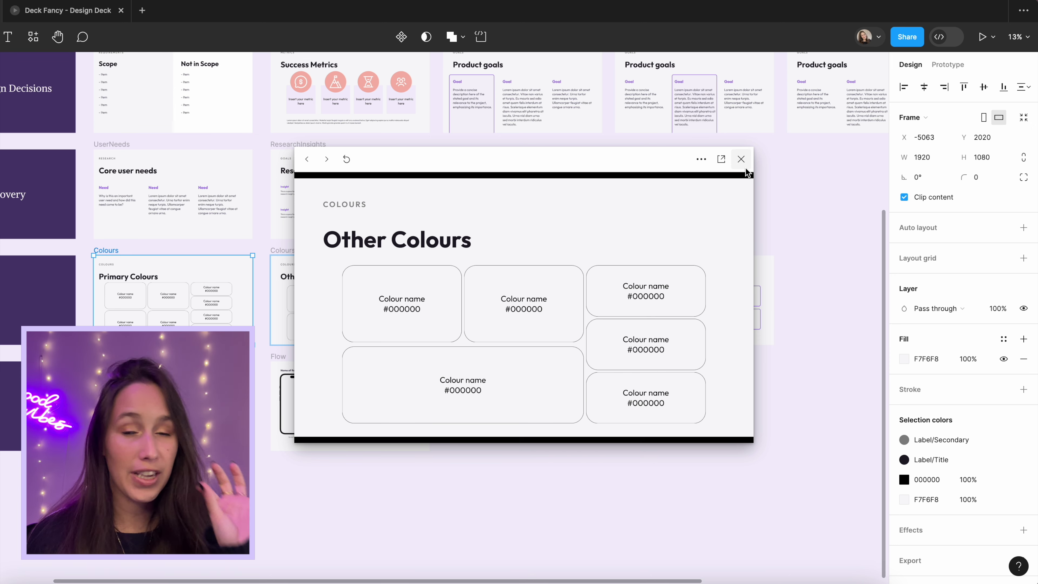
left_click(741, 159)
Replace the COLOURS label on the Other Colours slide with a copy of the Primary Colours slide's label
scroll(254, 282, "up", 5)
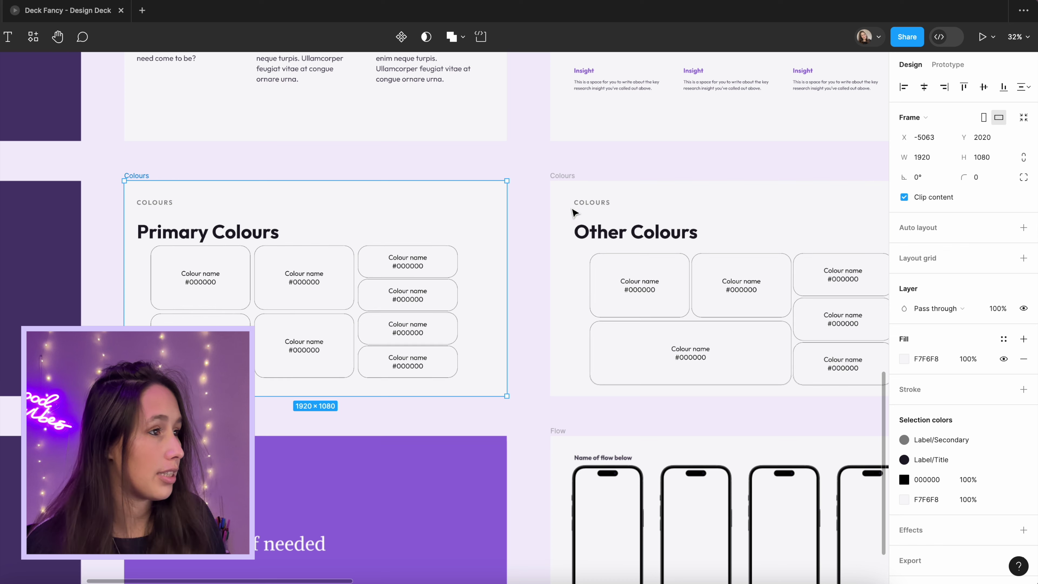
left_click(581, 204)
key("Delete")
left_click(157, 204)
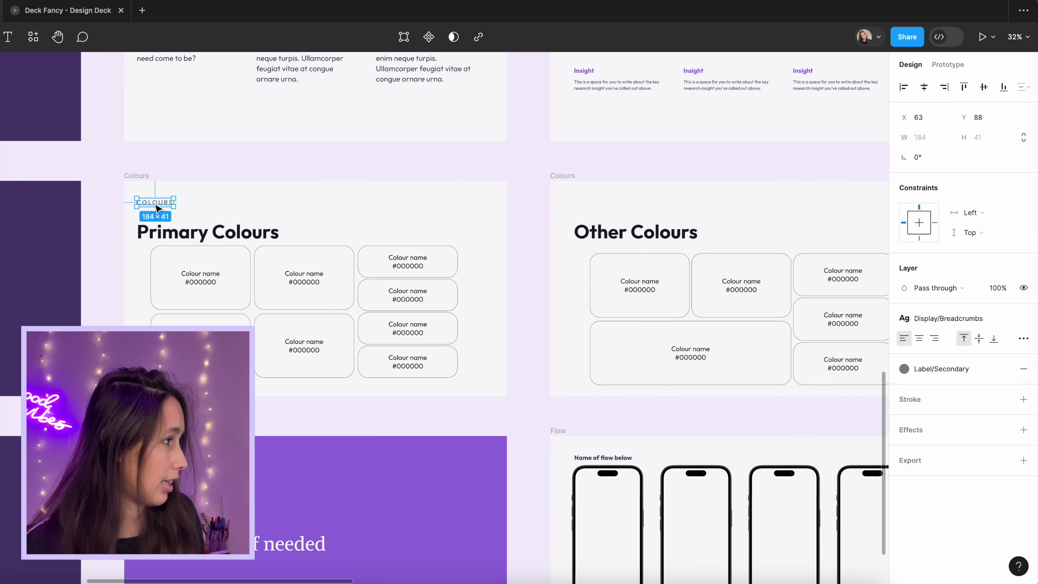
left_click(567, 184)
key("super+v")
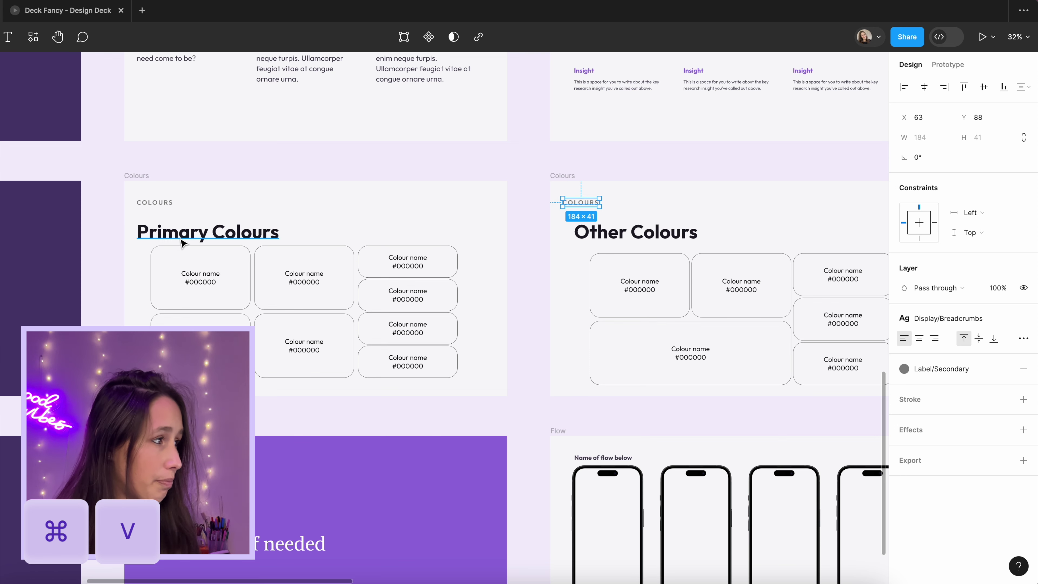
Replace the heading on the Other Colours slide with a copy of the Primary Colours heading in the same position
left_click(149, 238)
left_click(670, 232, "shift")
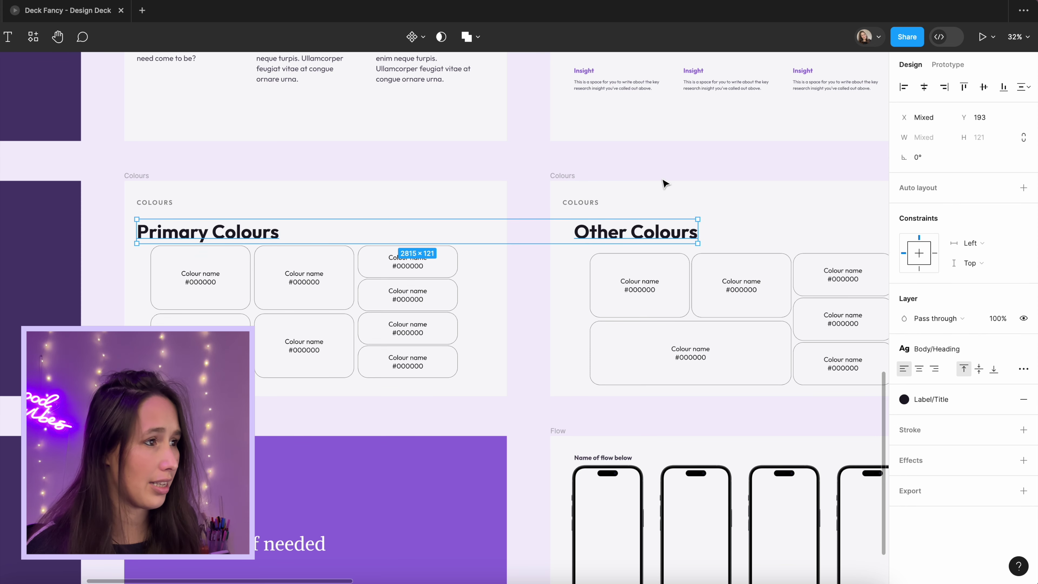
left_click(282, 231)
left_click(219, 236)
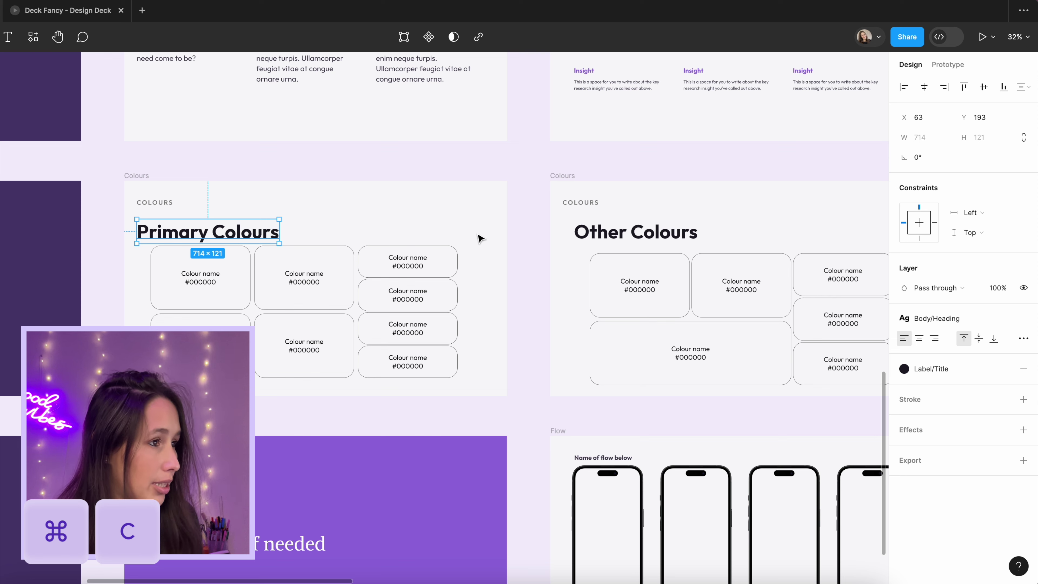
left_click(604, 232)
key("Delete")
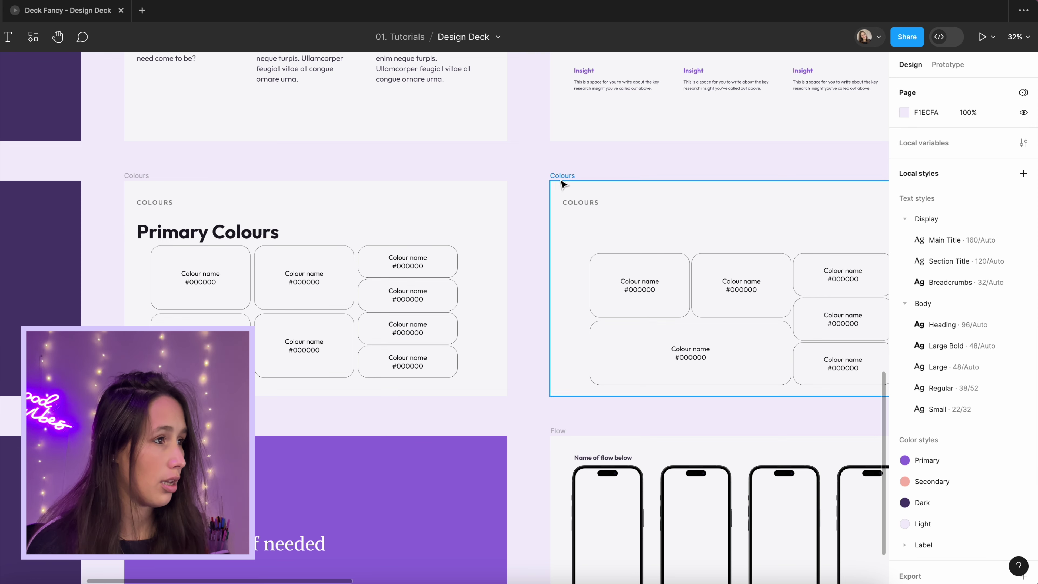
left_click(571, 178)
key("super+v")
Change the pasted heading's text to "Other Colours" and clear the selection
double_click(597, 232)
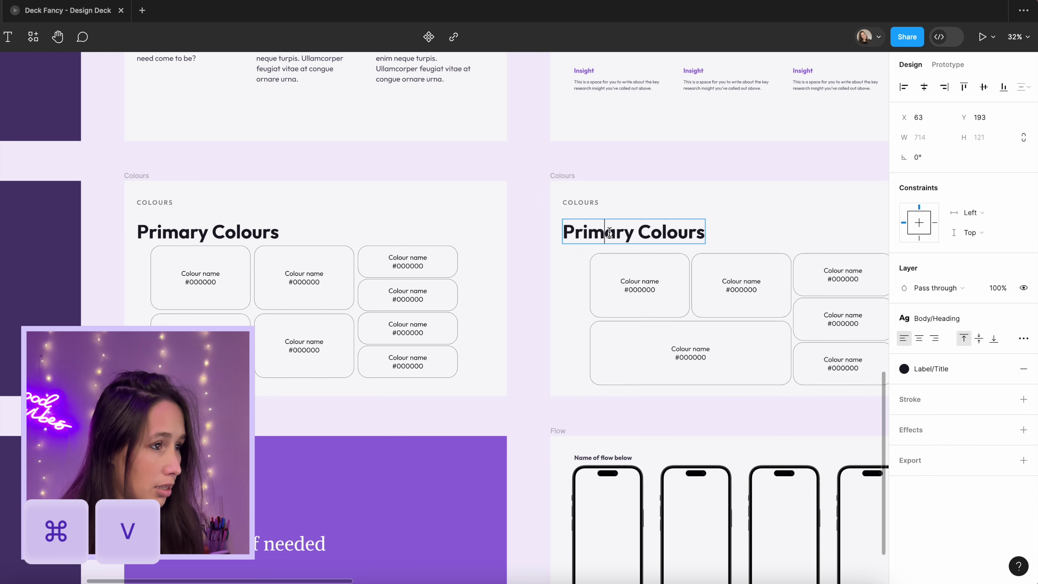
double_click(596, 232)
type("Othert")
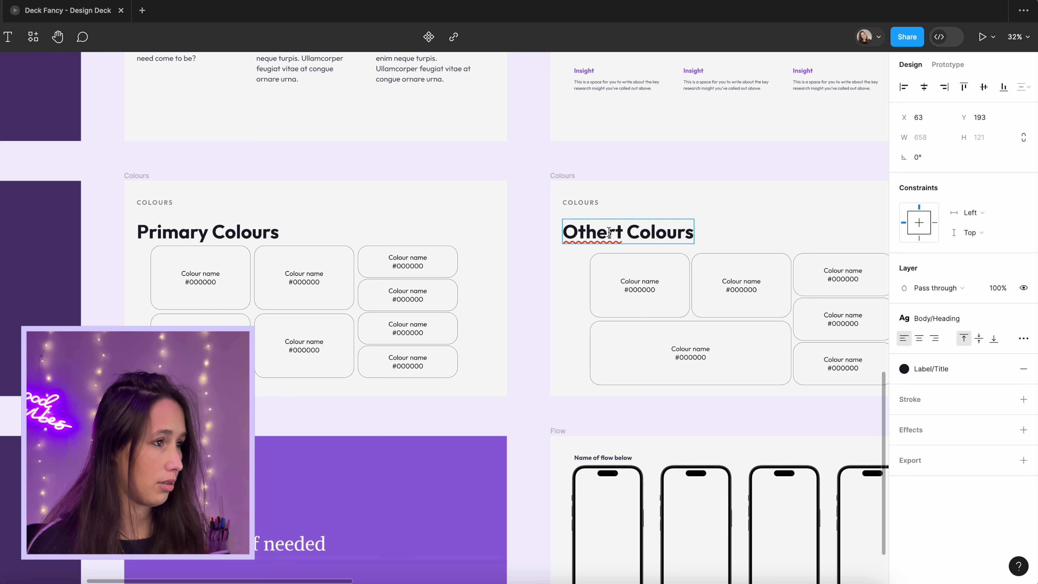
key("BackSpace")
key("BackSpace")
type("r")
key("Escape")
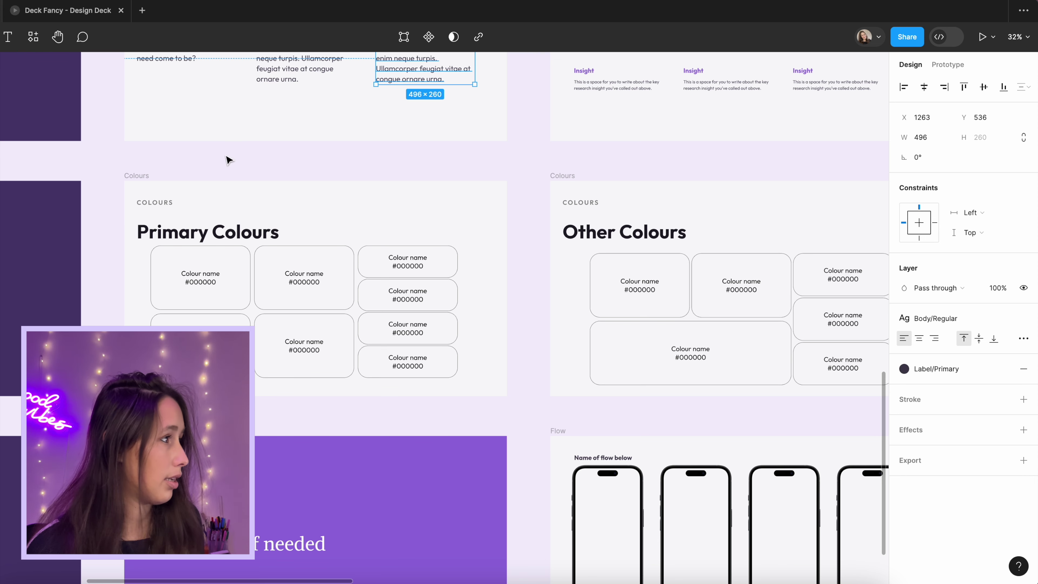
key("Escape")
Preview the Primary Colours slide inline, close the preview, and show the prototype connection between the two Colours slides
left_click(136, 176)
key("shift+space")
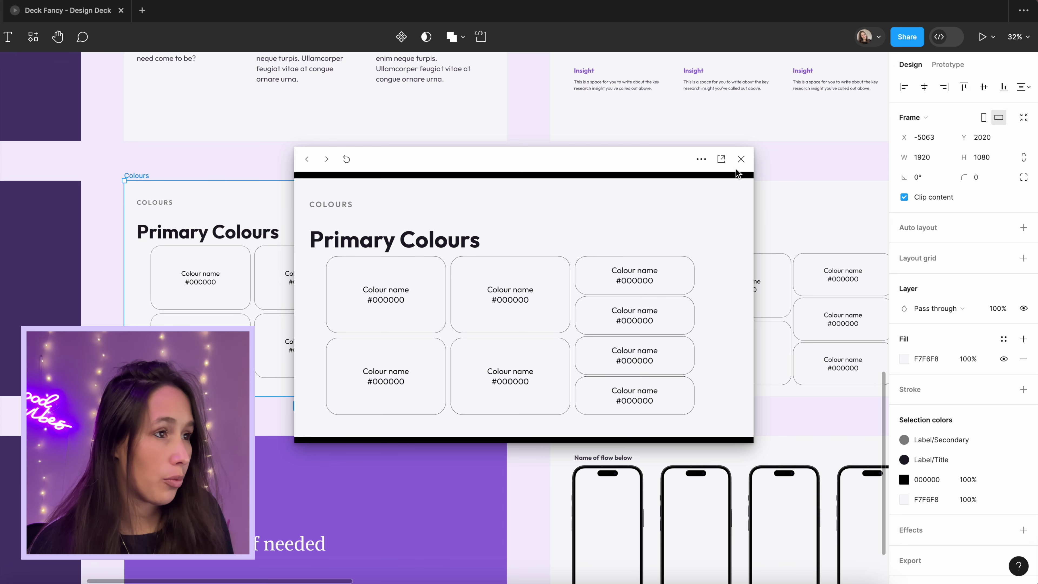
left_click(741, 159)
scroll(694, 171, "right", 3)
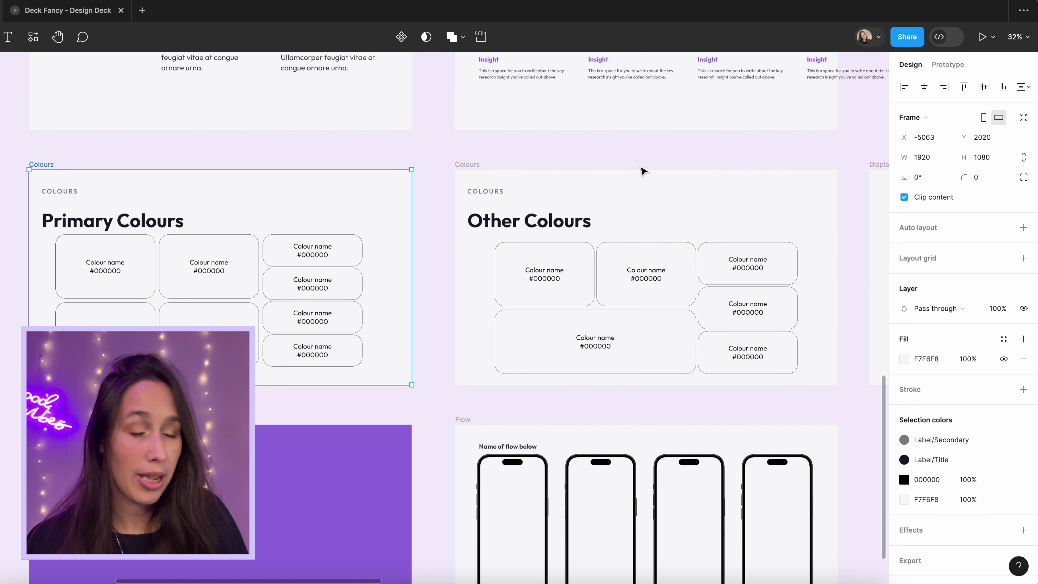
key("shift+e")
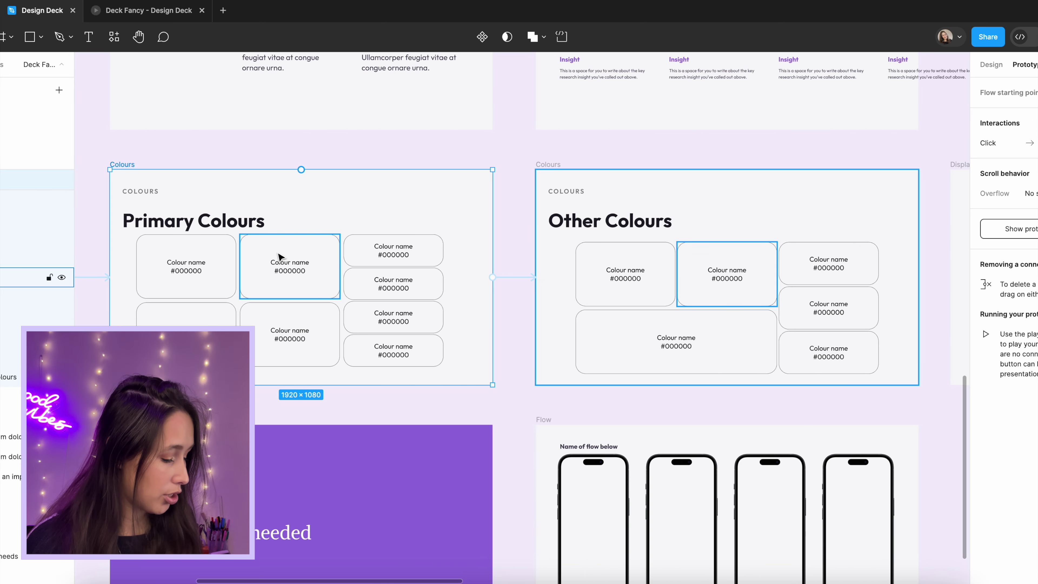
Rename the first upper-row colour box on both the Primary Colours and Other Colours slides to 1
left_click(303, 269)
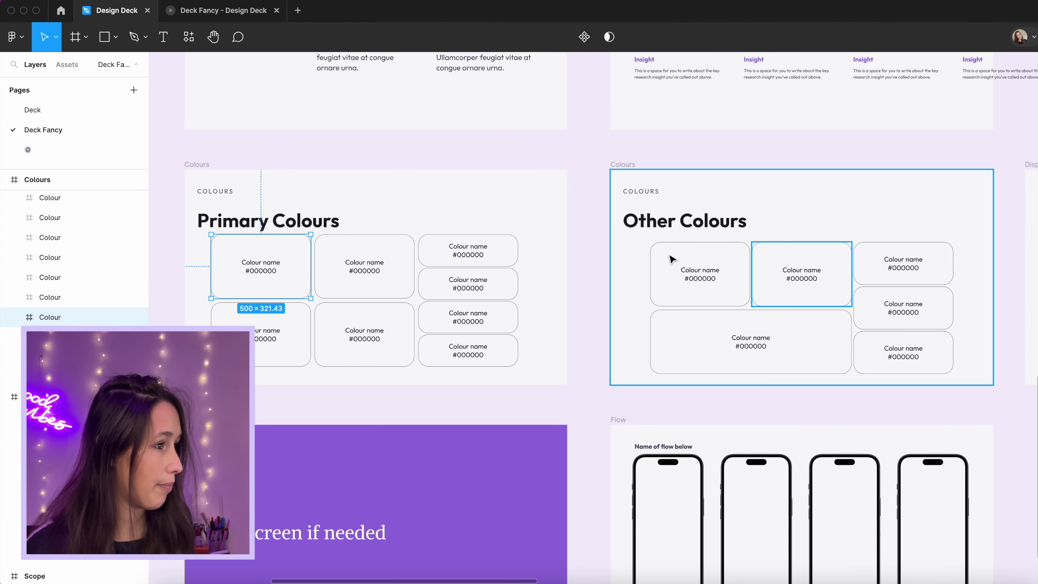
left_click(748, 163)
left_click(690, 279)
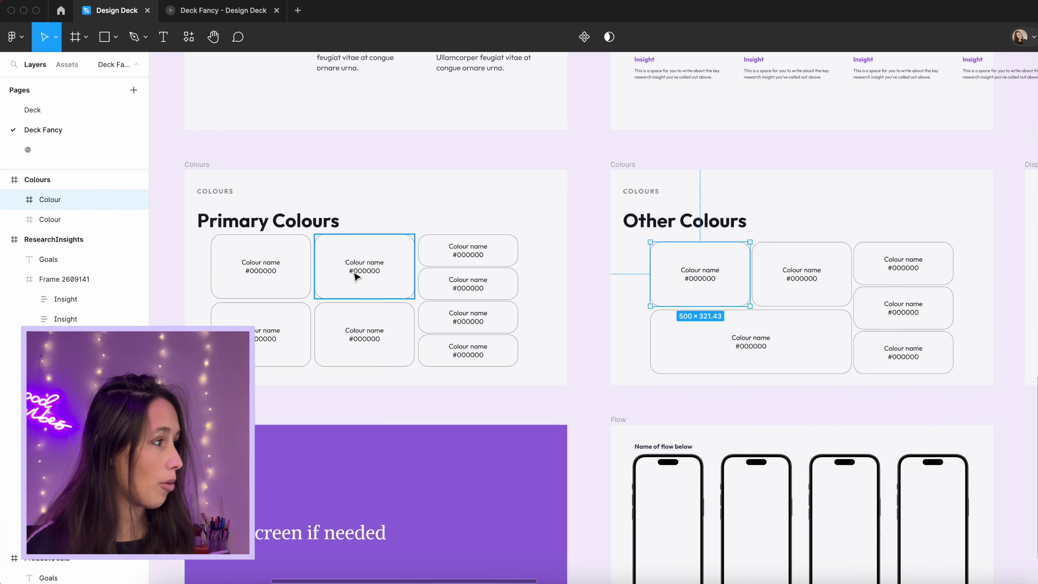
left_click(308, 278, "shift")
key("super+r")
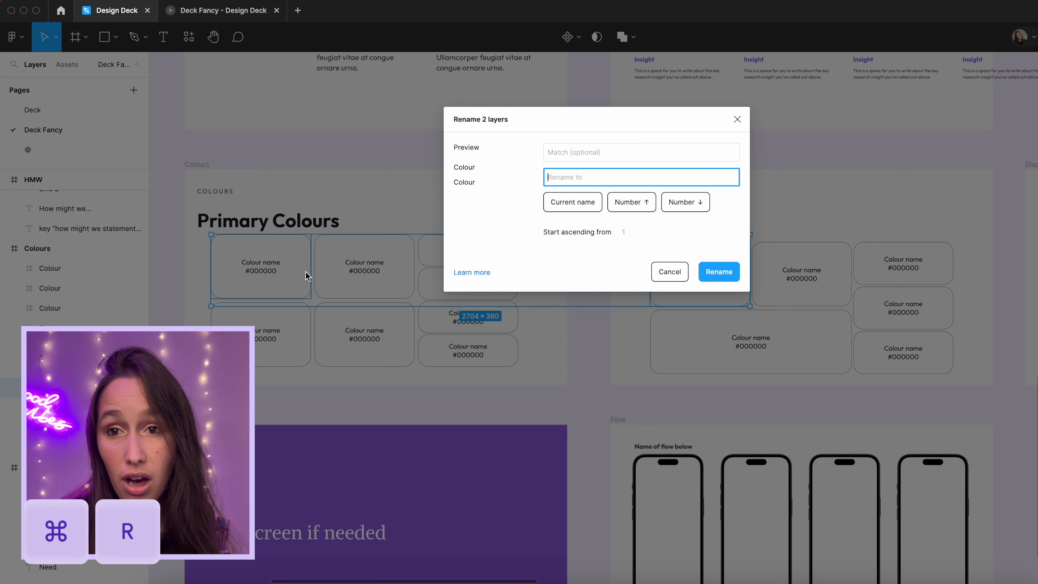
type("1")
key("Return")
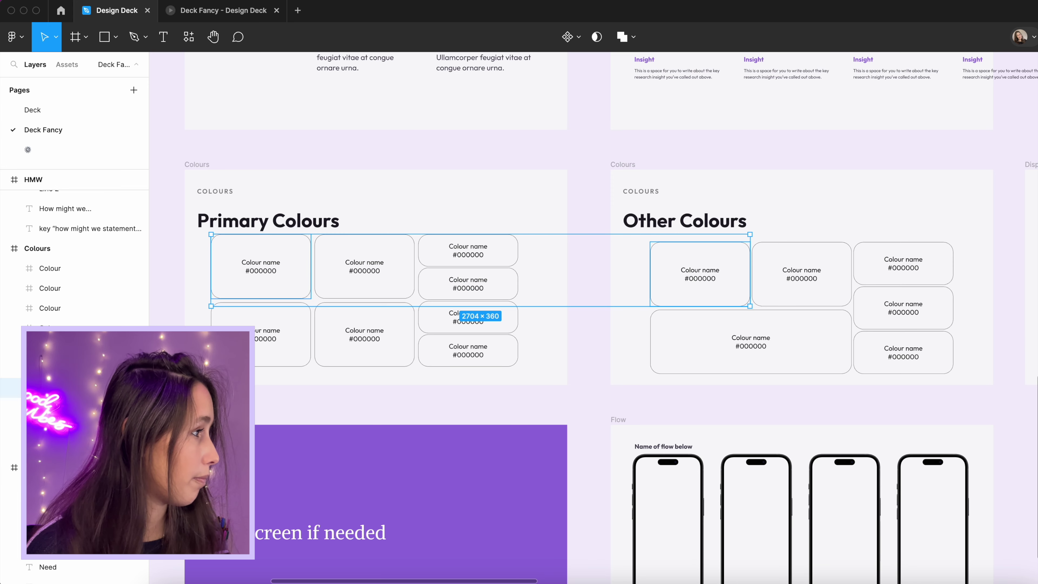
Rename the second upper-row colour box on both Colours slides to 2
left_click(365, 265)
left_click(808, 258, "shift")
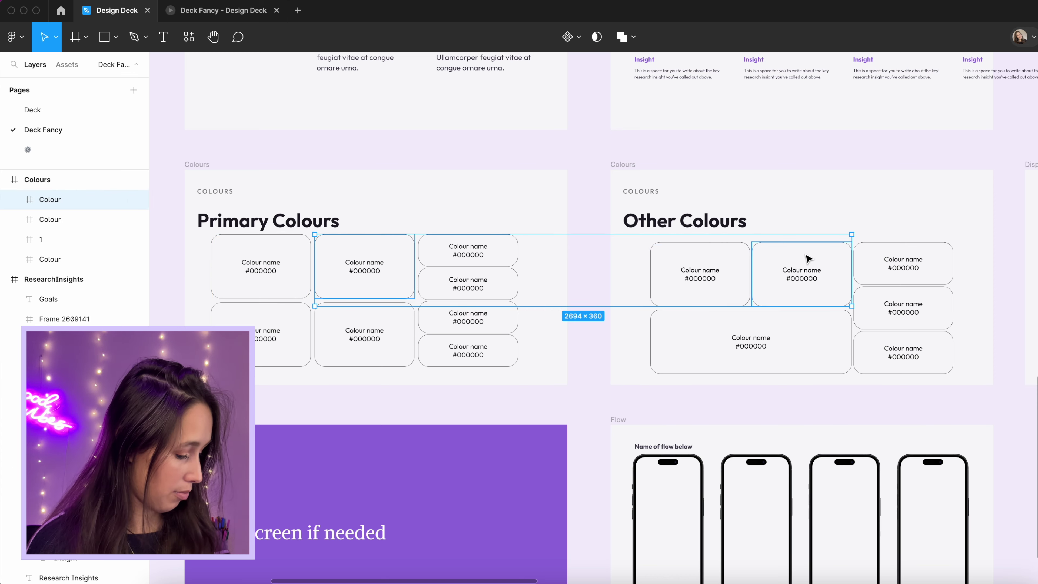
key("super+r")
type("2")
key("Return")
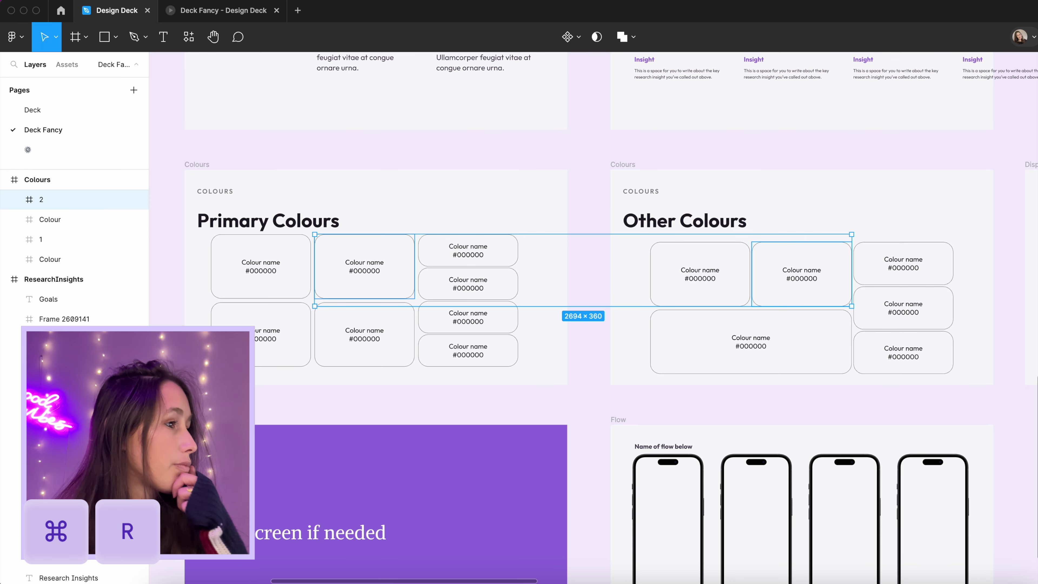
Rename the wide lower box on Other Colours and the first lower-row box on Primary Colours to 3
left_click(807, 337)
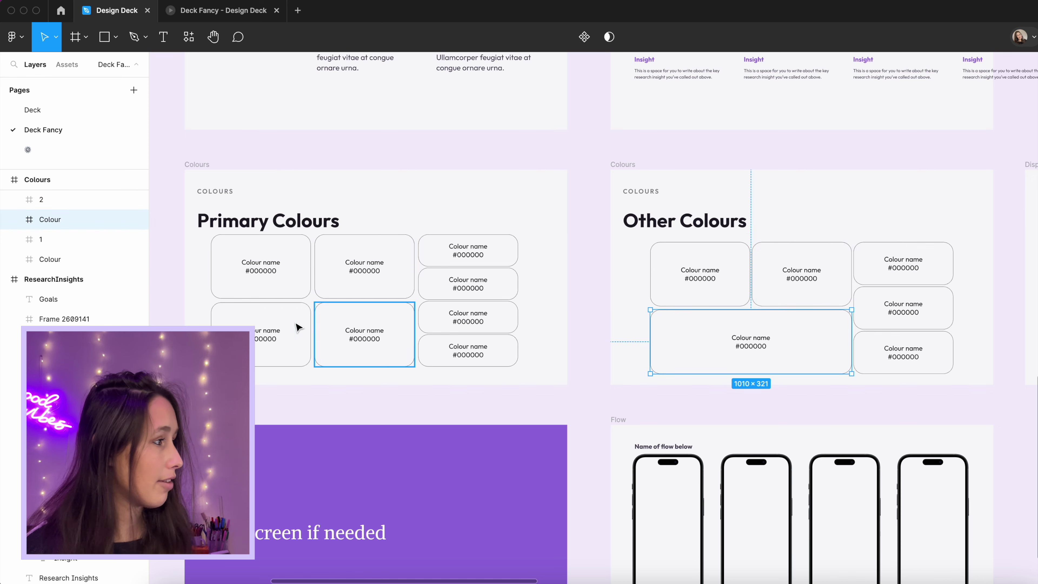
left_click(275, 323, "shift")
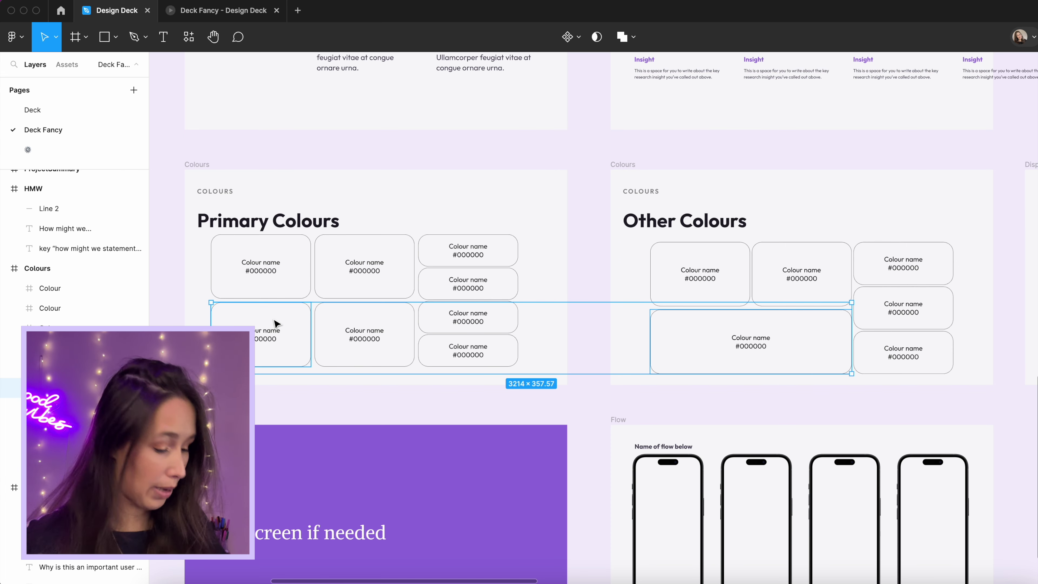
key("super+r")
type("B")
key("Return")
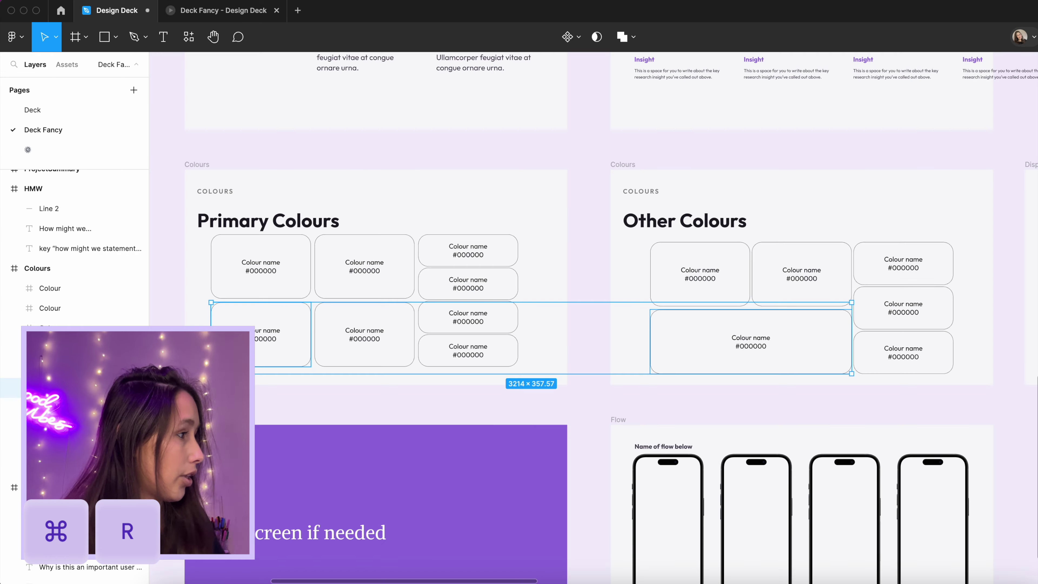
Rename the lower-middle colour box on the Primary Colours slide, and name the top box of the third column 4 on both Colours slides
left_click(343, 345)
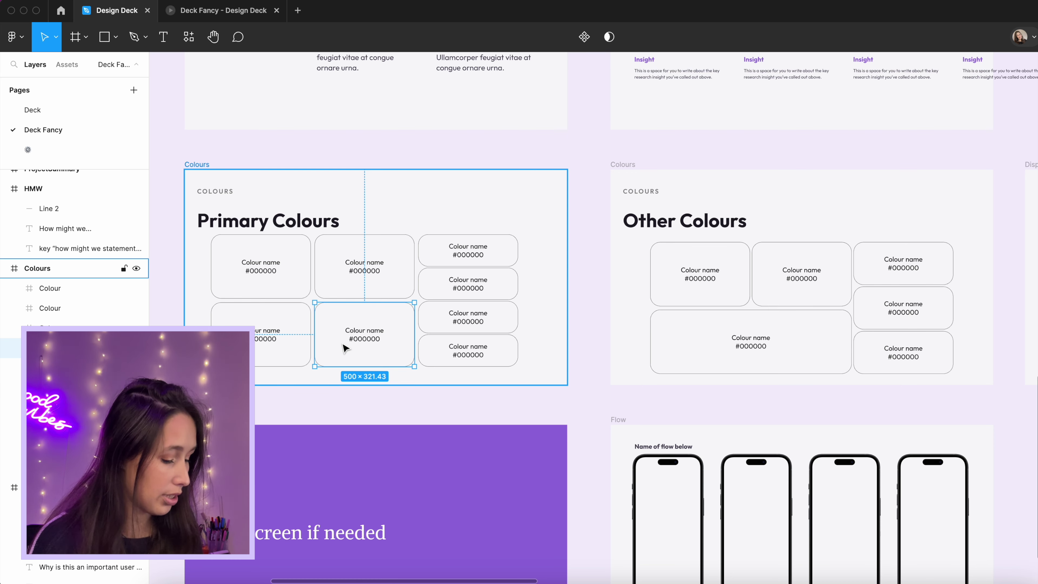
key("super+r")
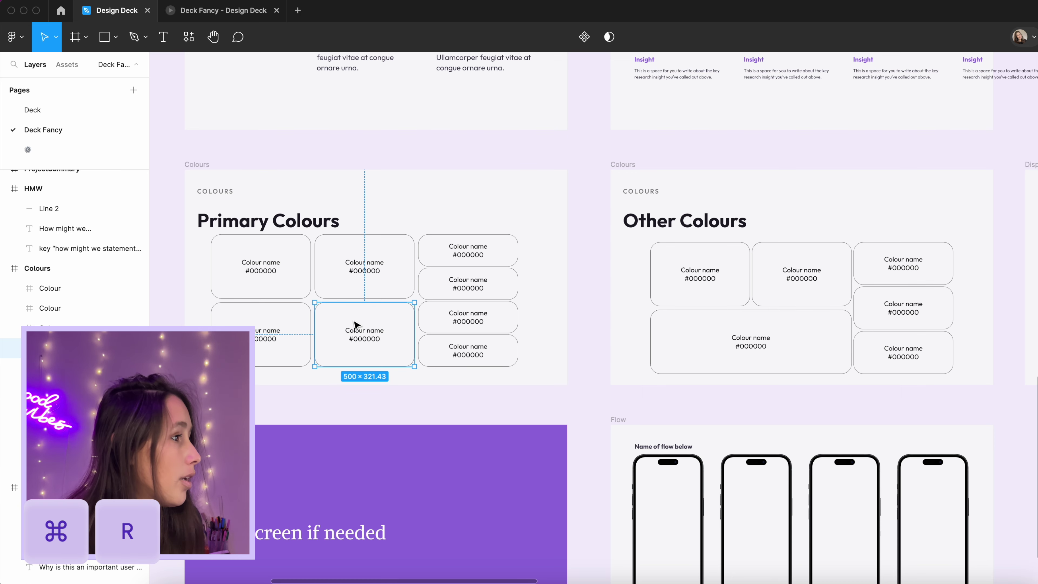
left_click(506, 252)
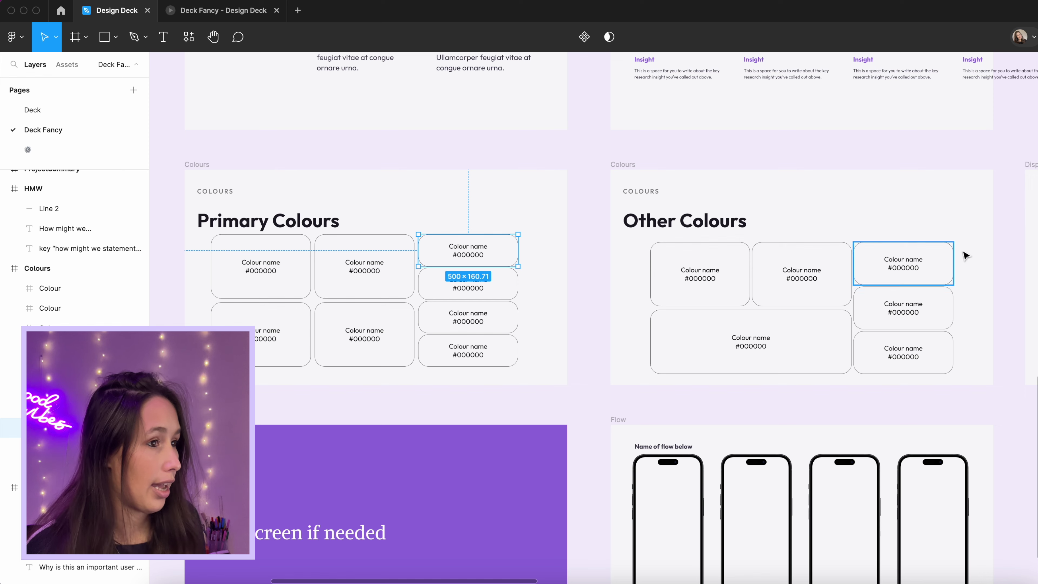
left_click(943, 259, "shift")
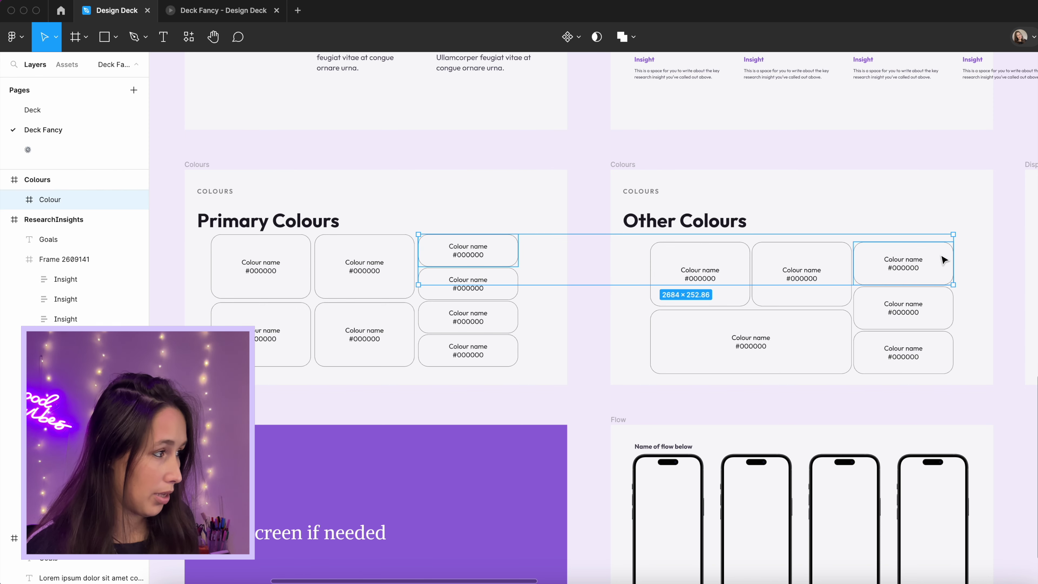
key("super+r")
type("4")
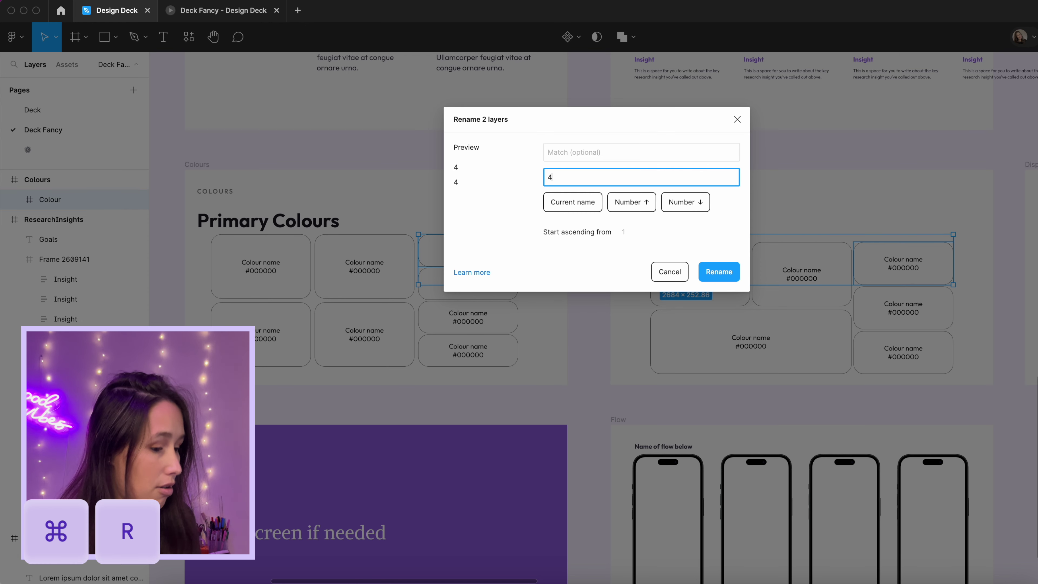
key("Return")
Rename the second box of the third column to 5 on both the Primary Colours and Other Colours slides
left_click(926, 301)
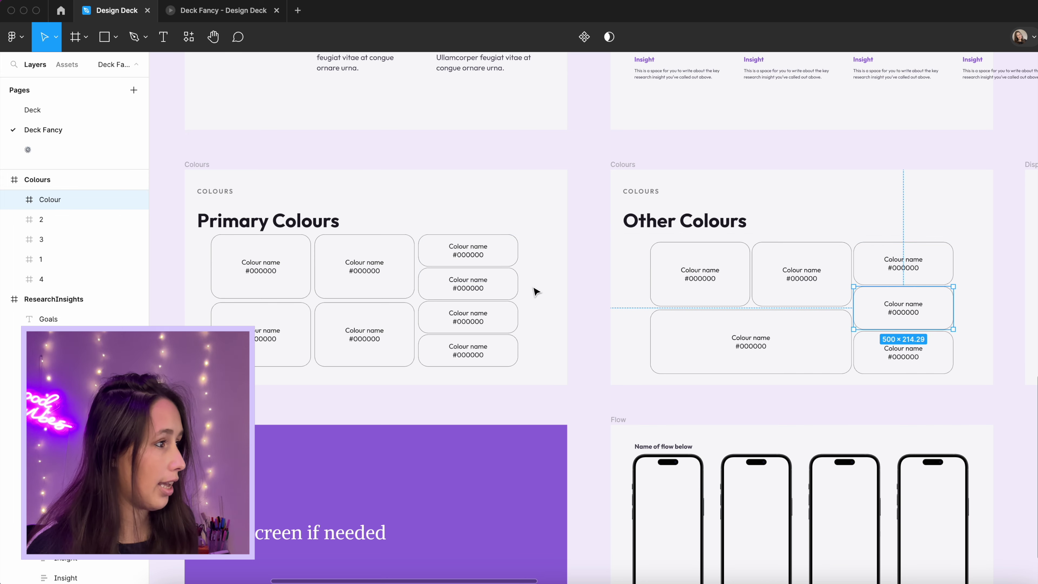
left_click(502, 291, "shift")
key("super+r")
type("5")
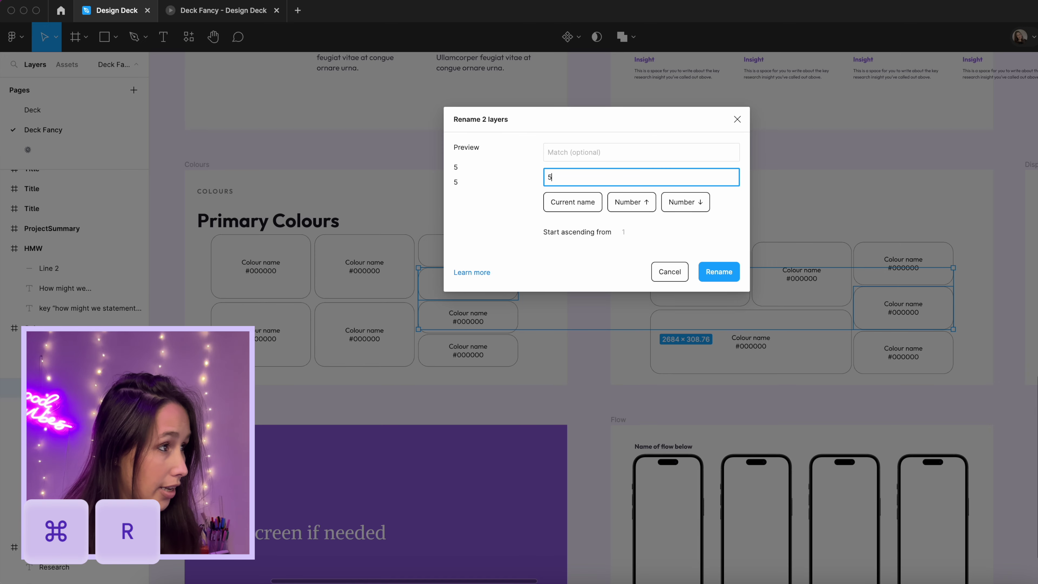
key("Return")
Rename the third box of the Primary Colours third column and the lowest box of the Other Colours third column to 6
left_click(497, 320)
left_click(913, 355, "shift")
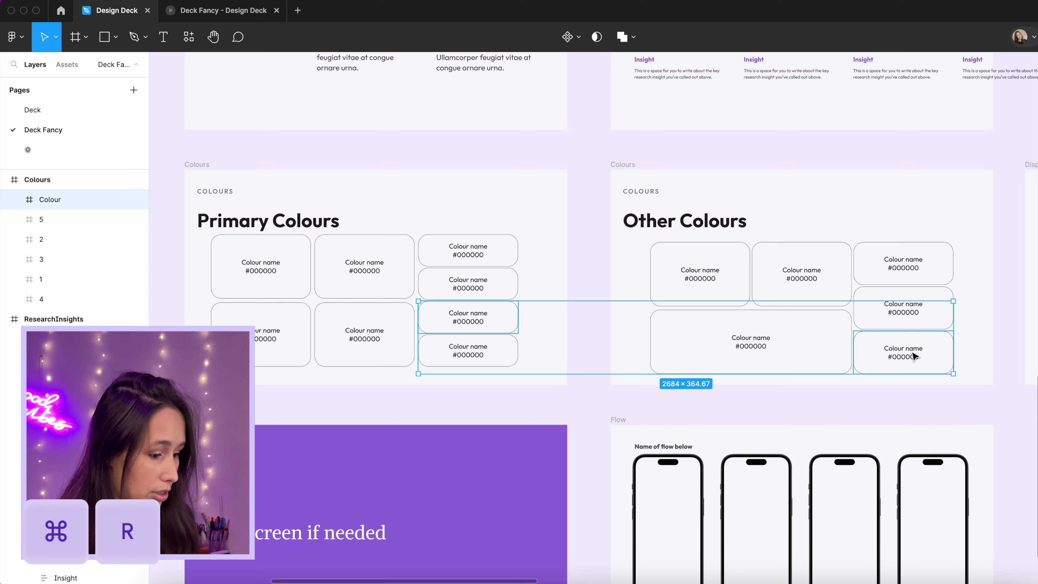
key("super+r")
type("6")
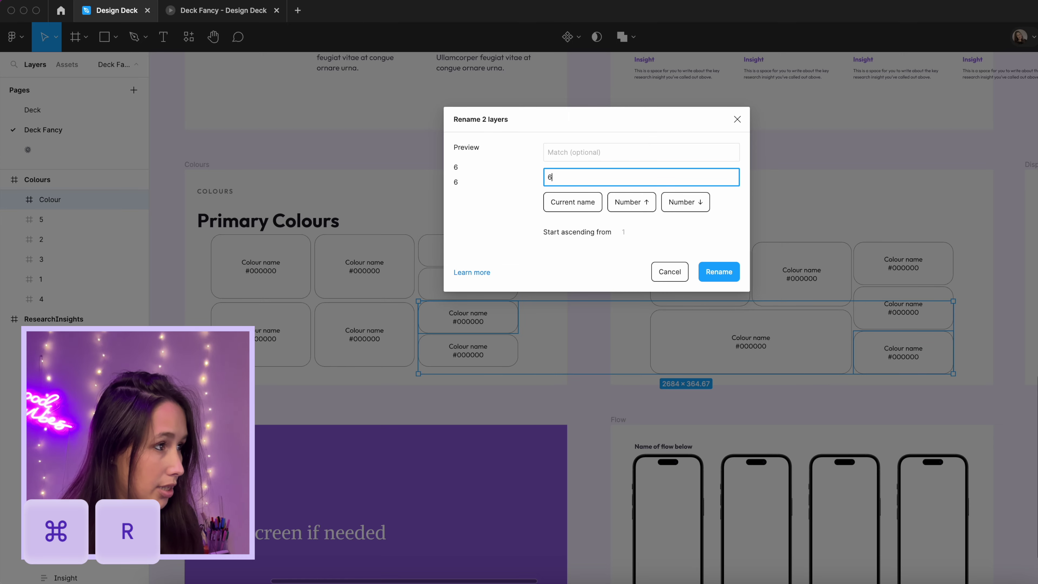
key("Return")
left_click(500, 351)
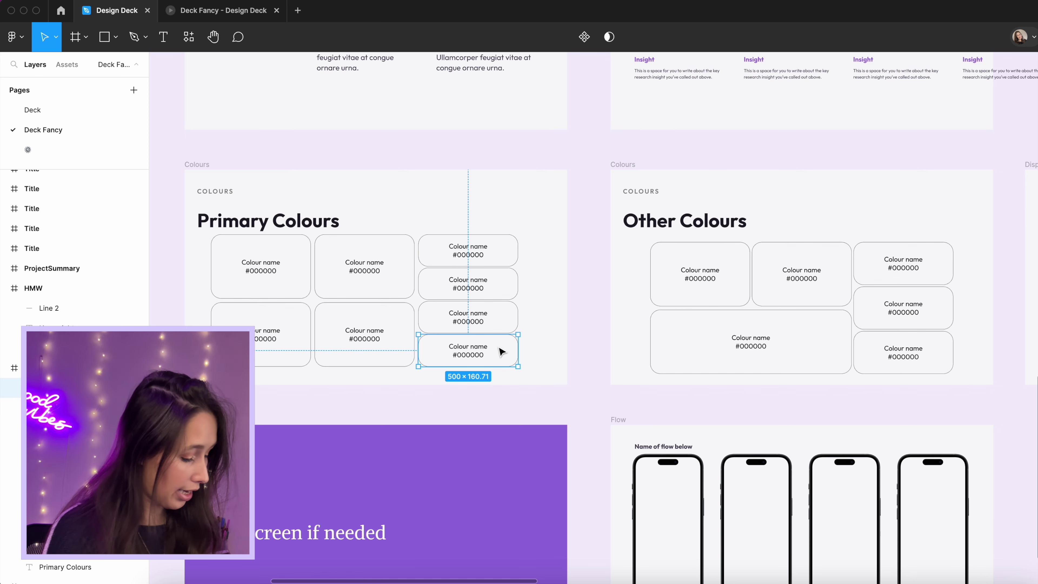
key("super+r")
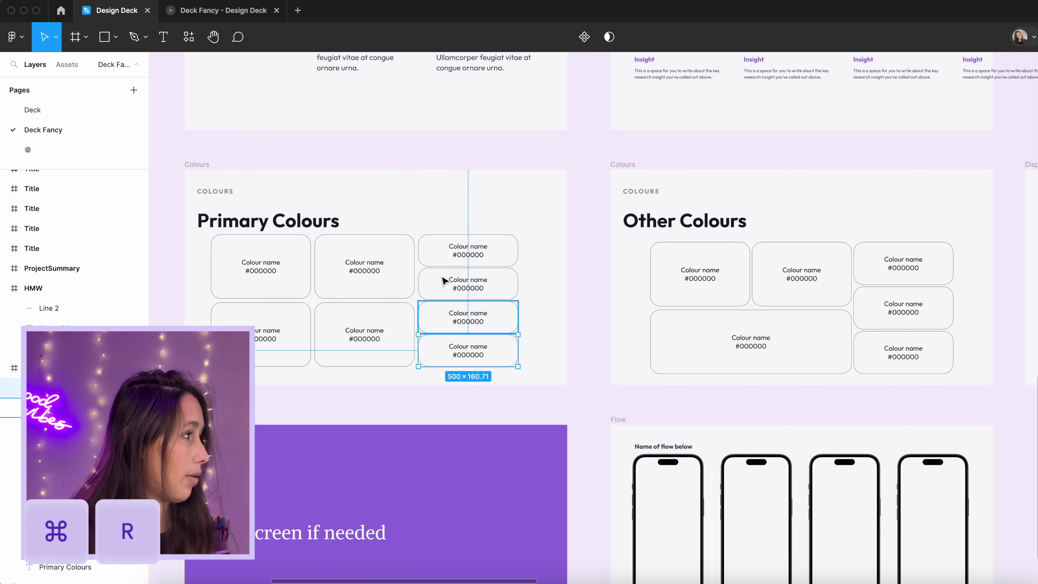
Preview the prototype from the Primary Colours slide and play the transition to and from Other Colours
left_click(211, 157)
left_click(192, 166)
key("shift+space")
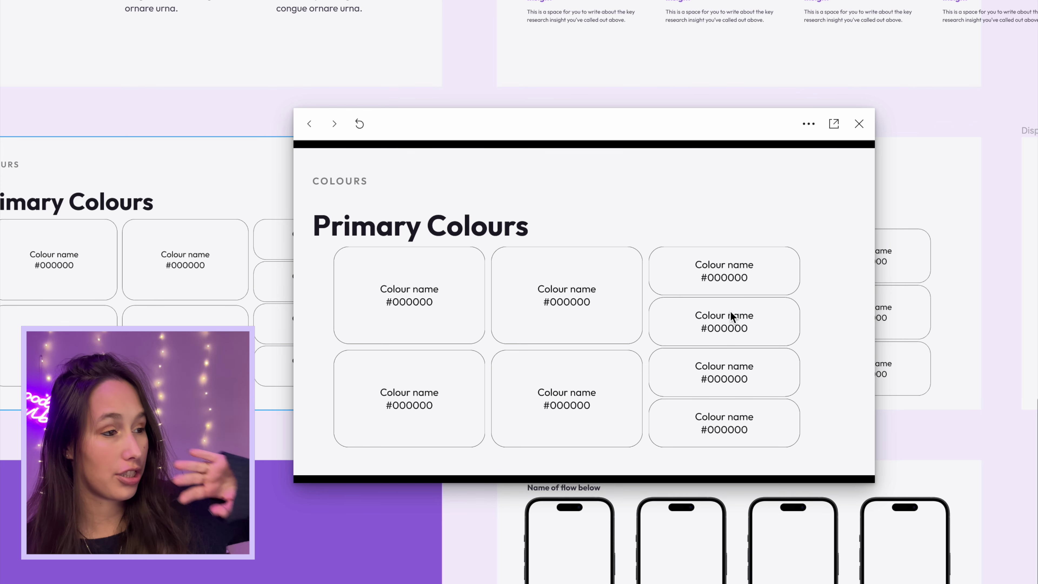
left_click(731, 312)
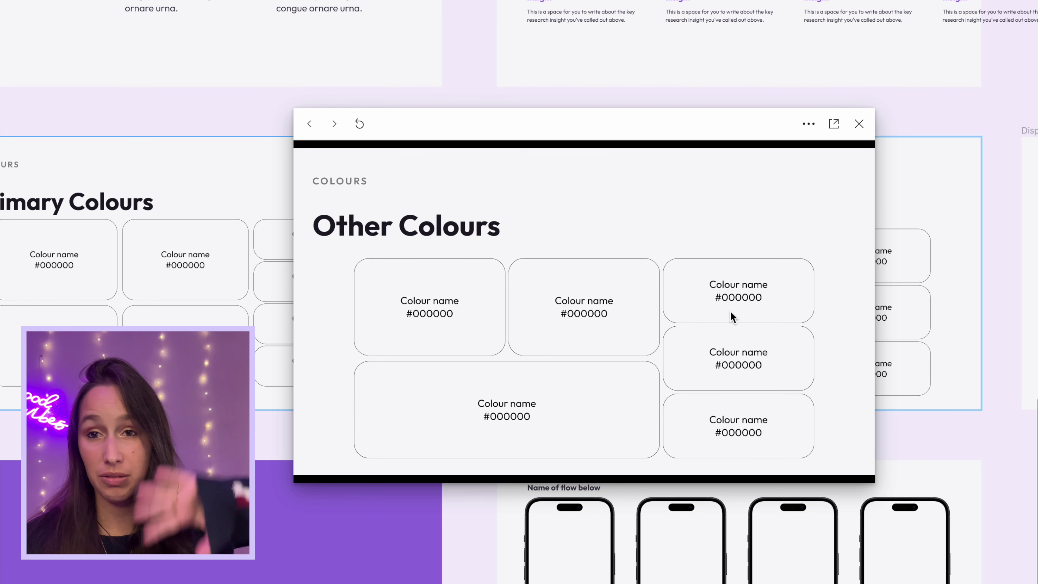
left_click(731, 312)
left_click(731, 312)
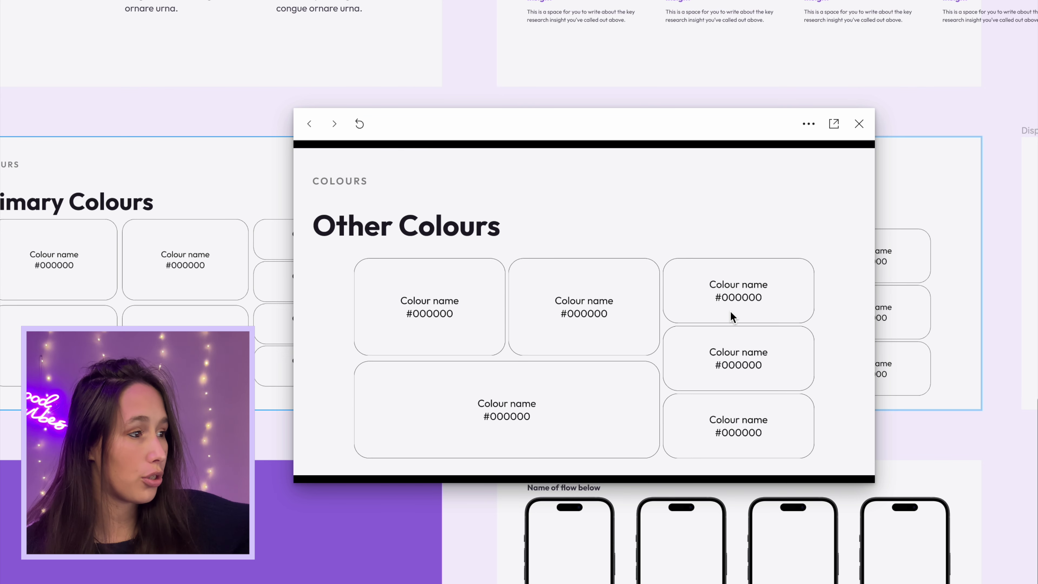
left_click(731, 316)
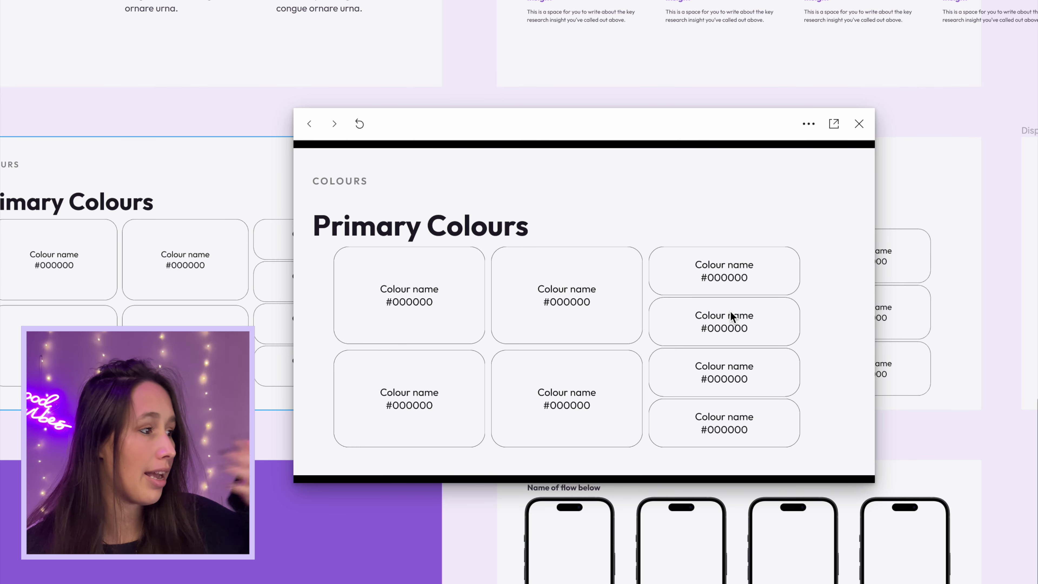
left_click(434, 410)
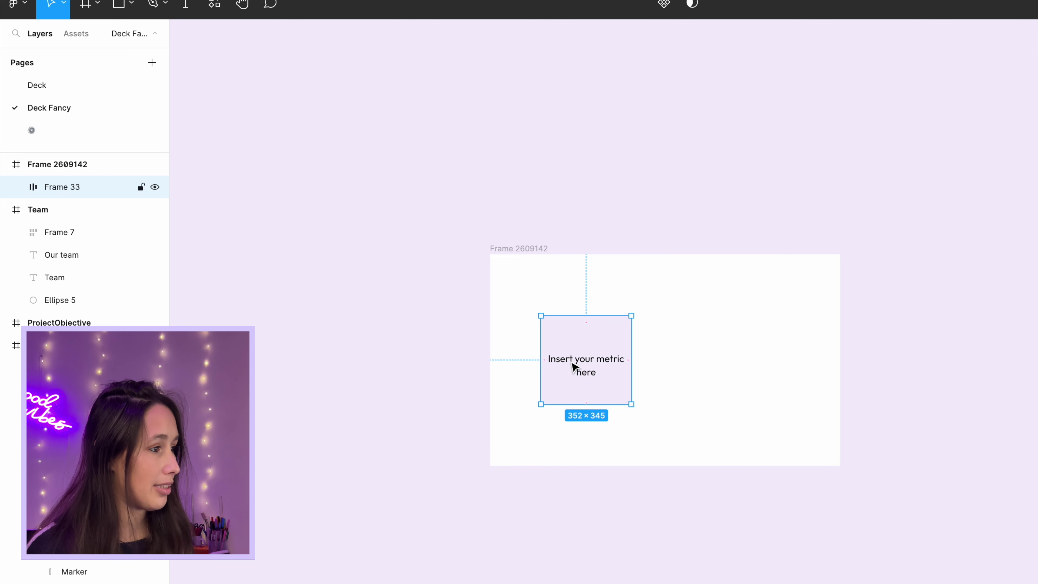
Rename the "Insert your metric here" card layer to Title
double_click(62, 186)
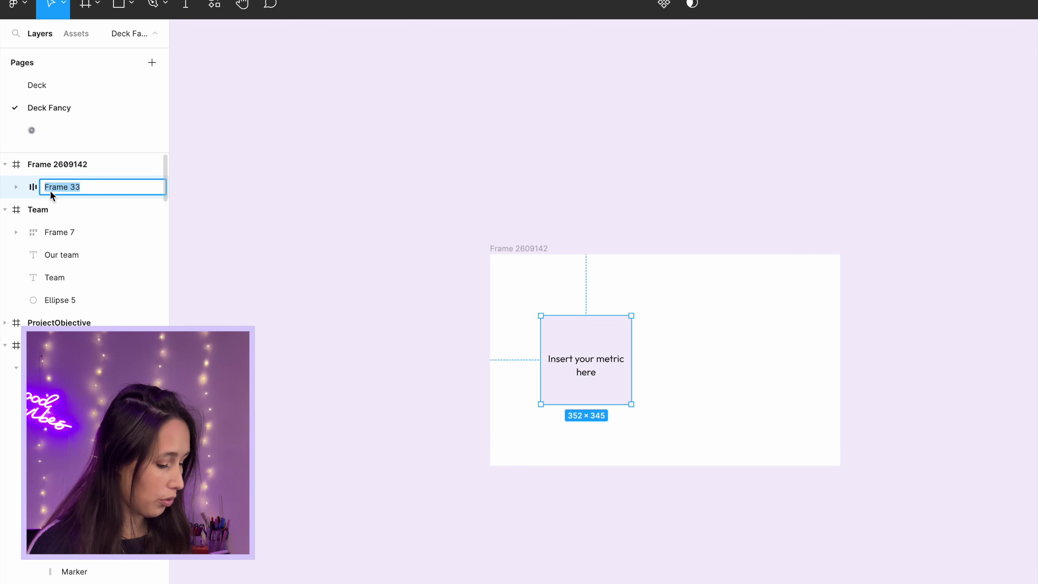
type("Title")
key("Return")
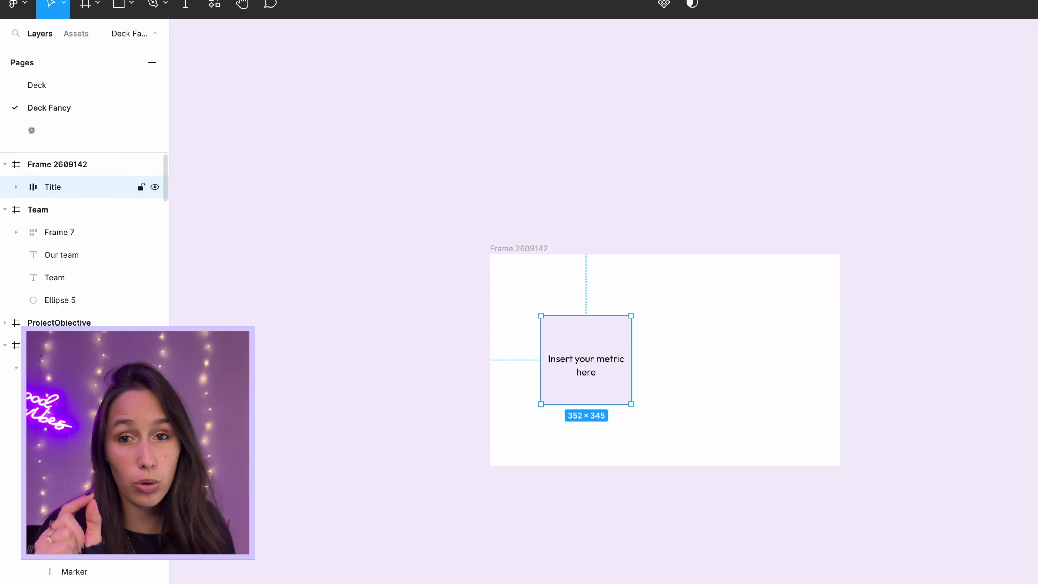
Move the Title card up in its frame and place a duplicate below it with smaller description placeholder text
left_click_drag(596, 378, 603, 378)
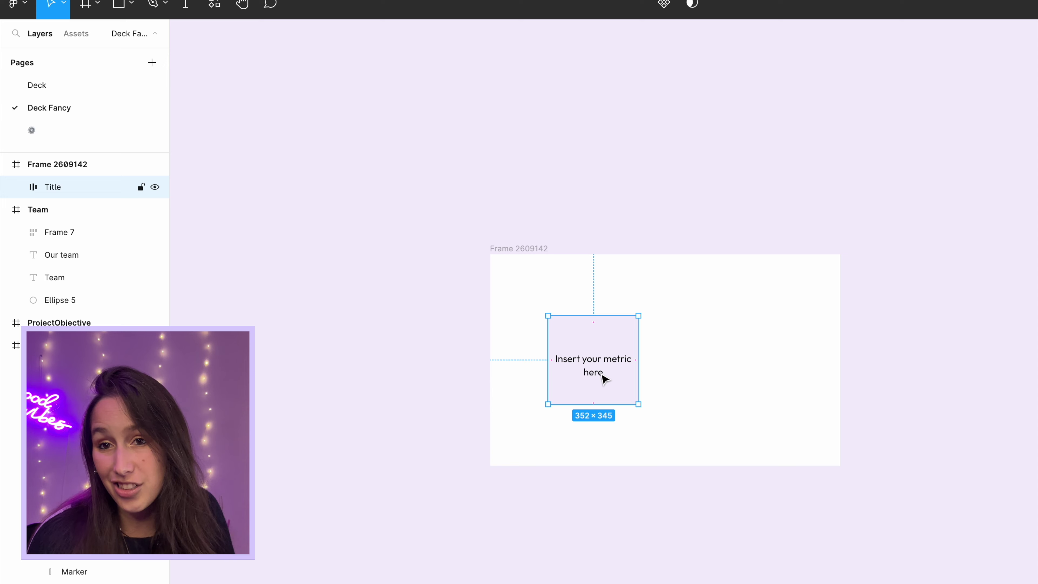
left_click_drag(604, 350, 605, 298)
key("ctrl+d")
left_click_drag(613, 412, 615, 400)
double_click(610, 408)
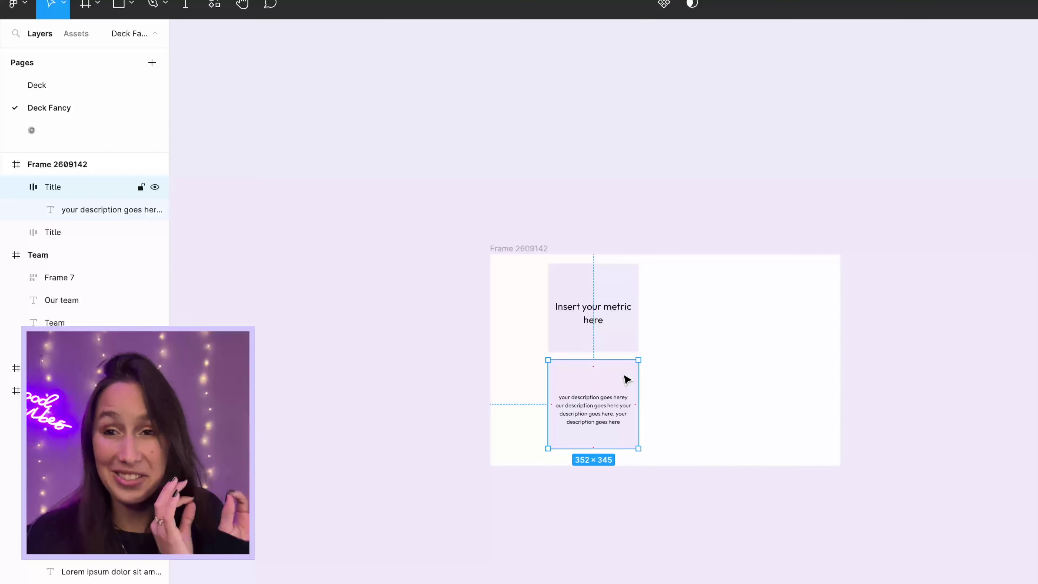
Duplicate the metric and description cards beside the originals and flip the copies horizontally
left_click_drag(675, 241, 506, 507)
left_click_drag(625, 333, 756, 347)
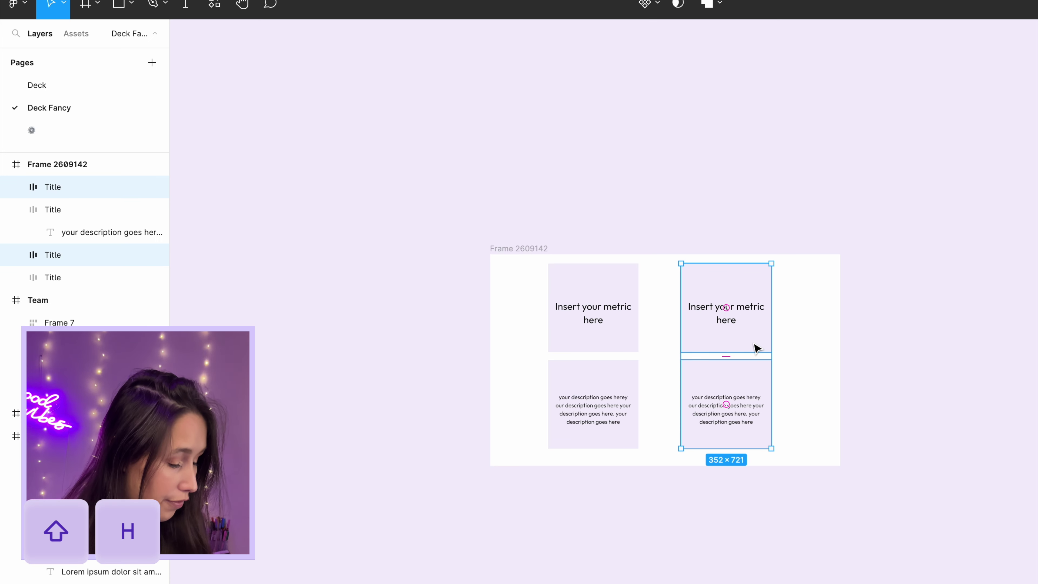
key("shift+h")
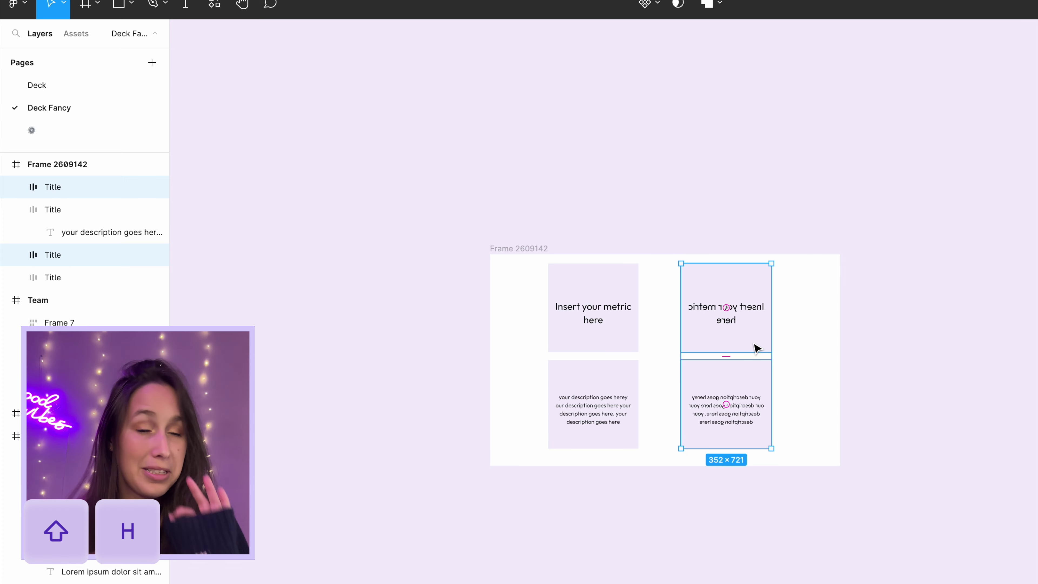
Rename the two lower description cards to Description
left_click_drag(788, 503, 491, 366)
key("ctrl+r")
type("Descrio")
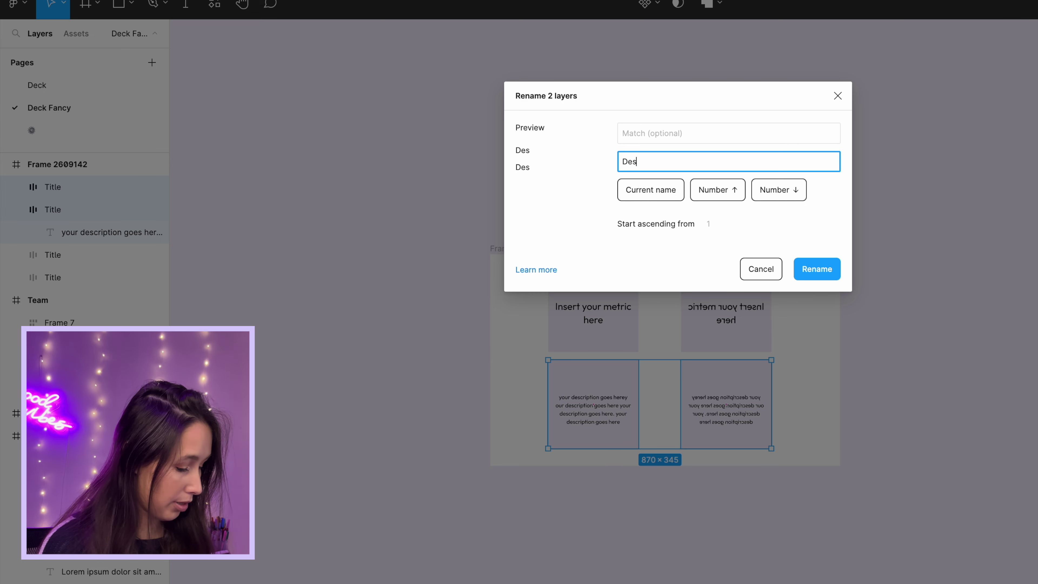
key("BackSpace")
type("ption")
key("Return")
Stack the normal description on the mirrored title and the mirrored description on the normal title, sending the mirrored description to the back
left_click(593, 381)
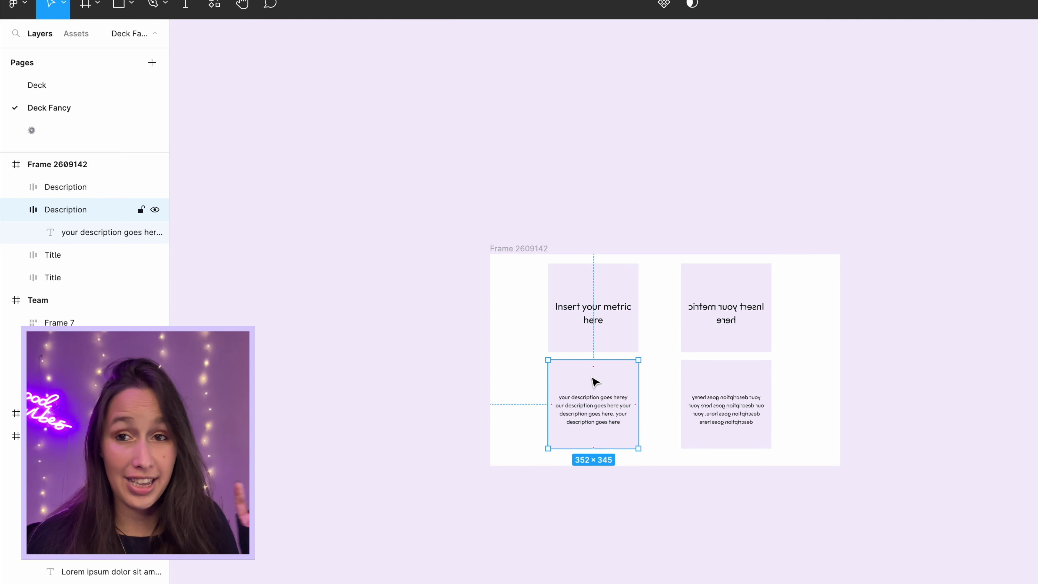
left_click_drag(595, 381, 725, 283)
left_click(720, 384)
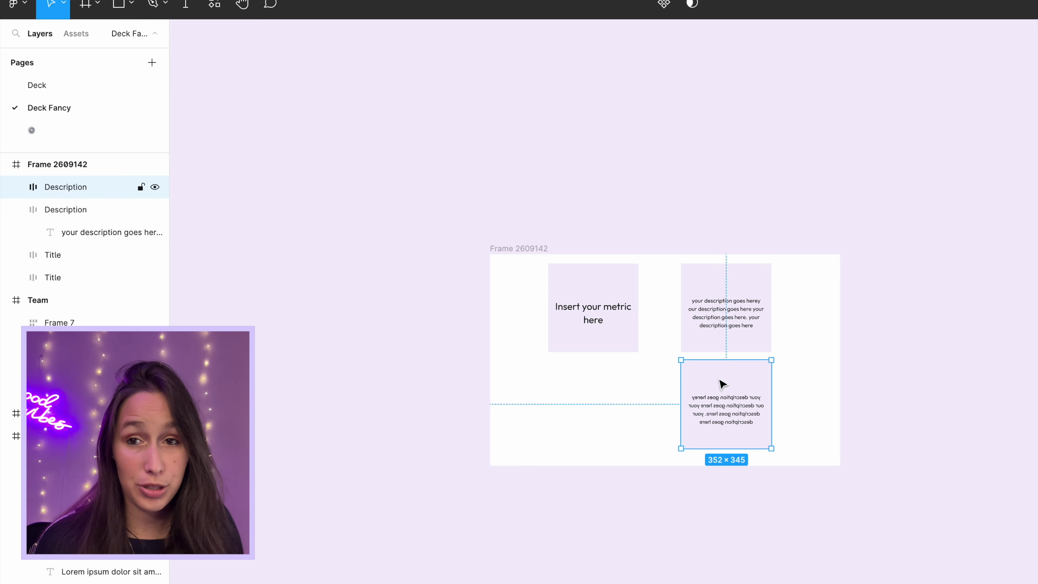
left_click_drag(735, 379, 606, 282)
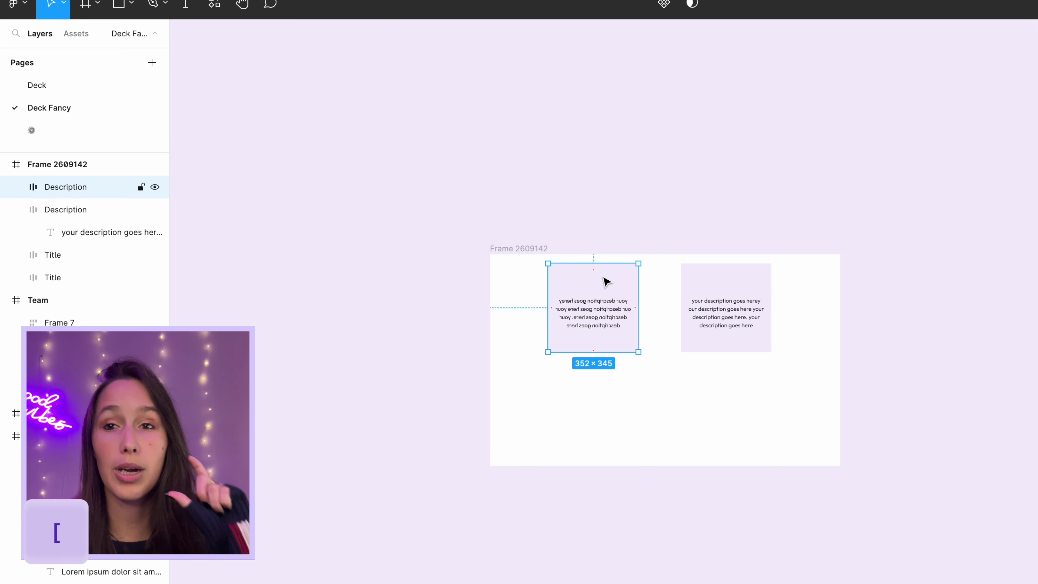
key("[")
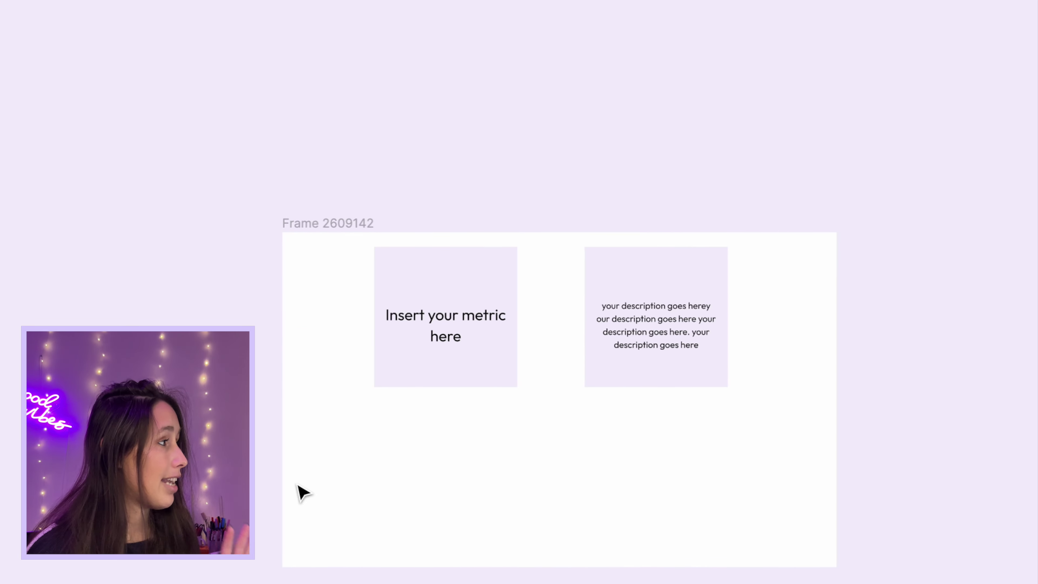
Wrap each of the two overlapping card stacks, metric and description, in its own frame with Frame selection
left_click_drag(295, 484, 548, 209)
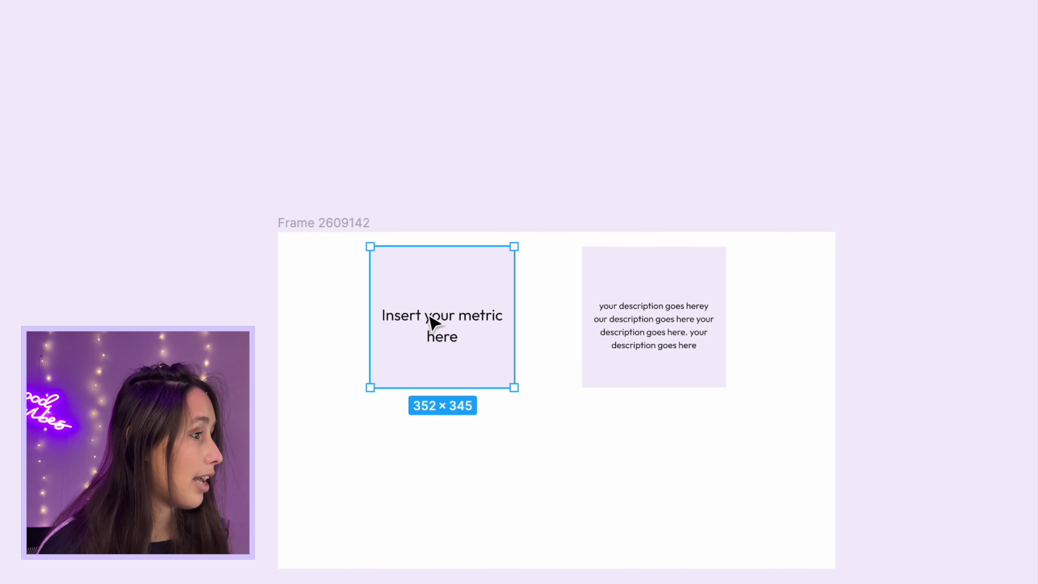
right_click(434, 321)
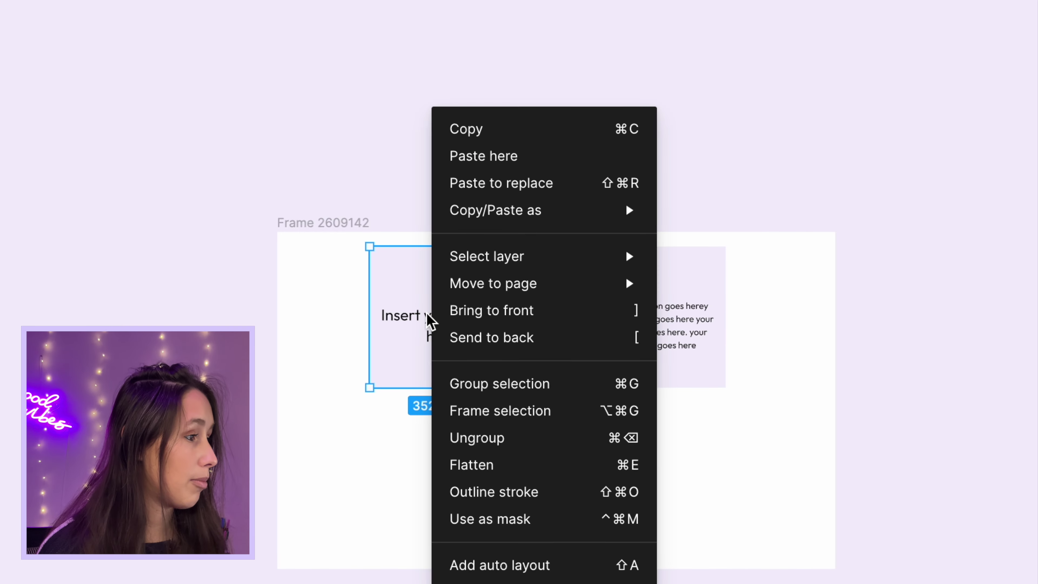
left_click(562, 429)
left_click_drag(800, 438, 576, 235)
right_click(647, 266)
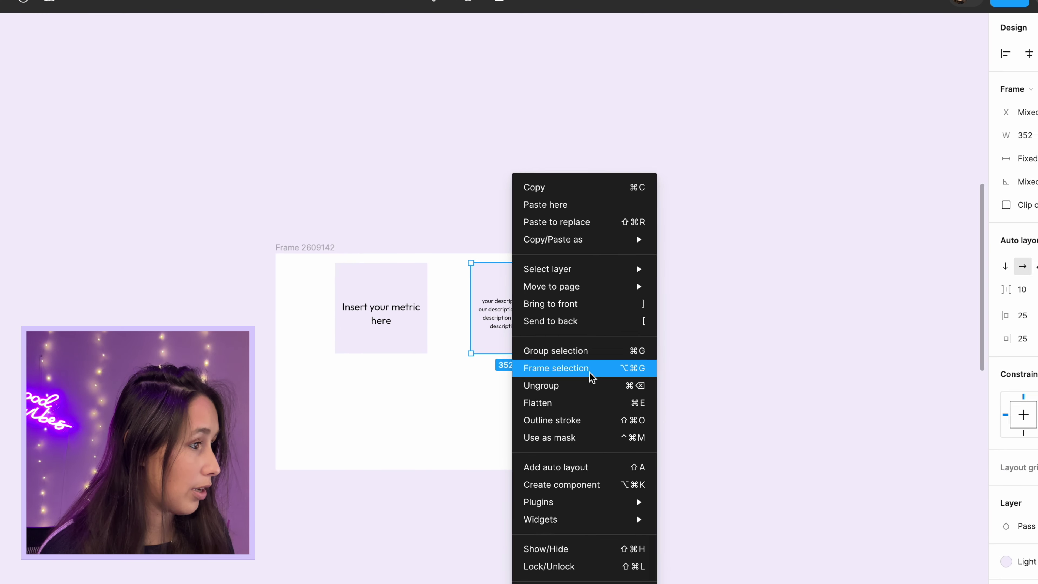
left_click(589, 373)
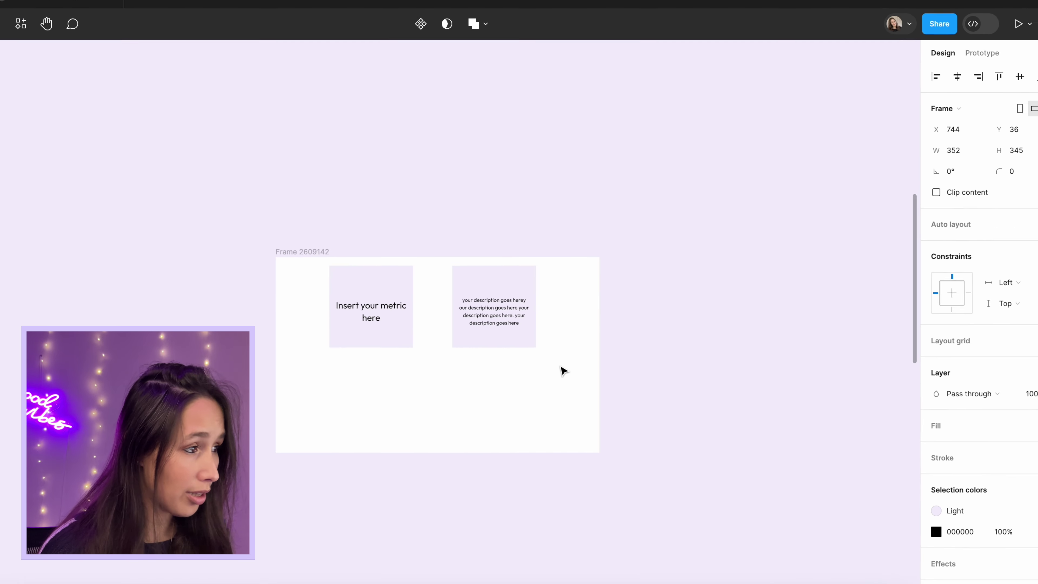
Combine the metric and description card frames into a component set
left_click(560, 368)
left_click_drag(562, 382, 284, 255)
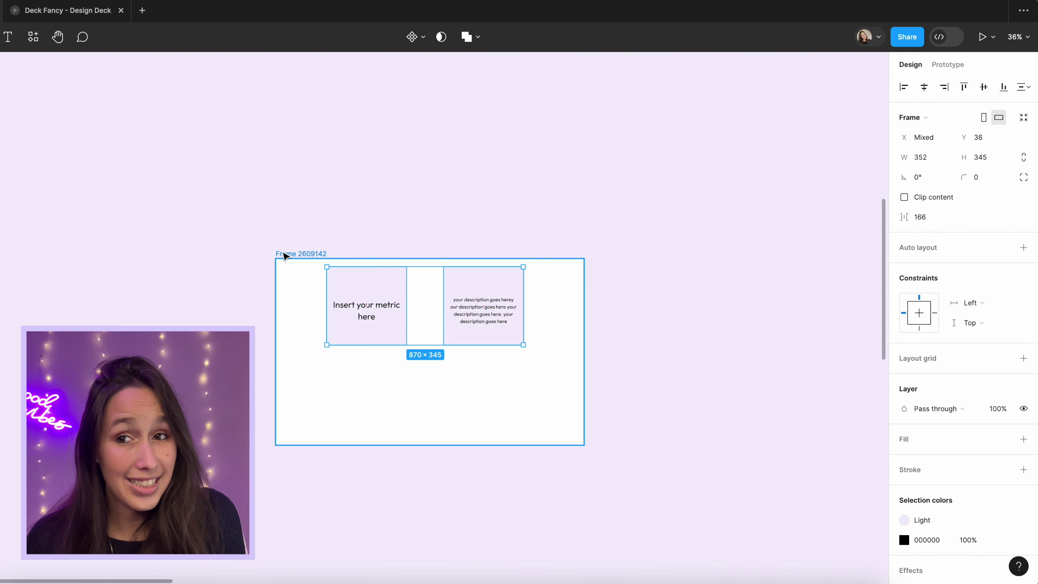
left_click(423, 37)
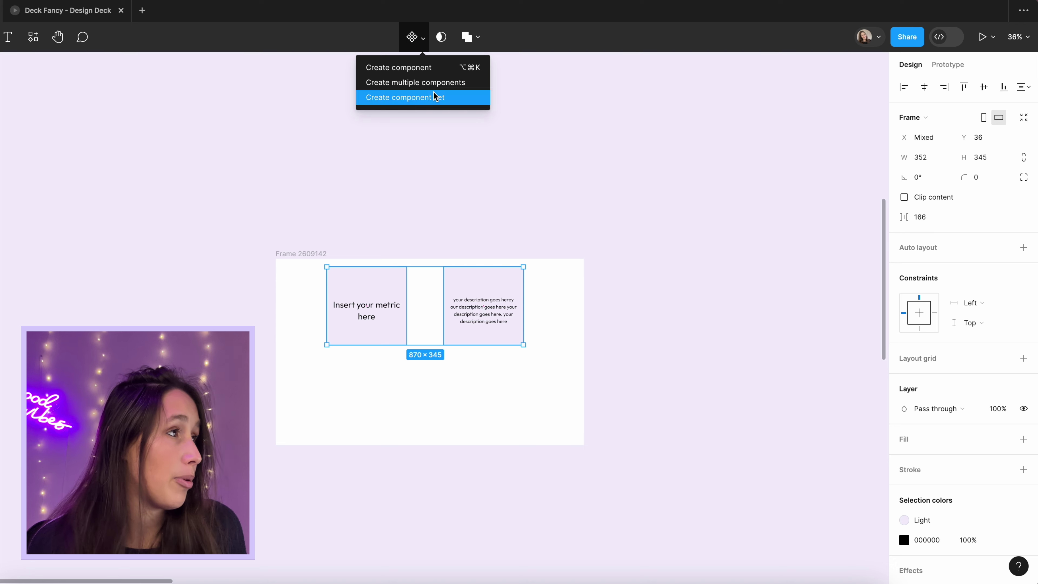
left_click(434, 99)
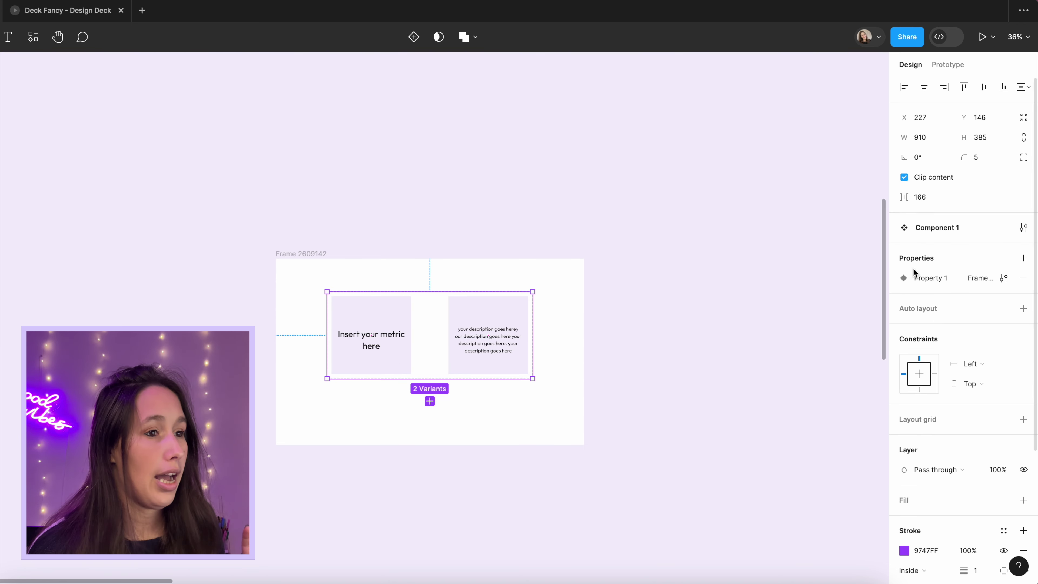
Rename the component set's variant property to Flipped
double_click(924, 279)
type("F")
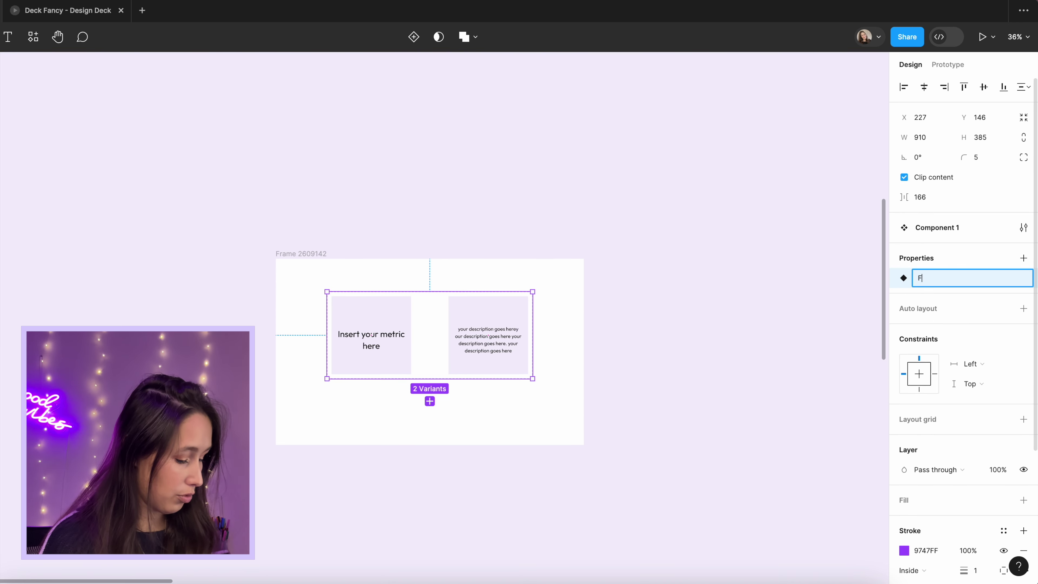
type("lipped")
key("Return")
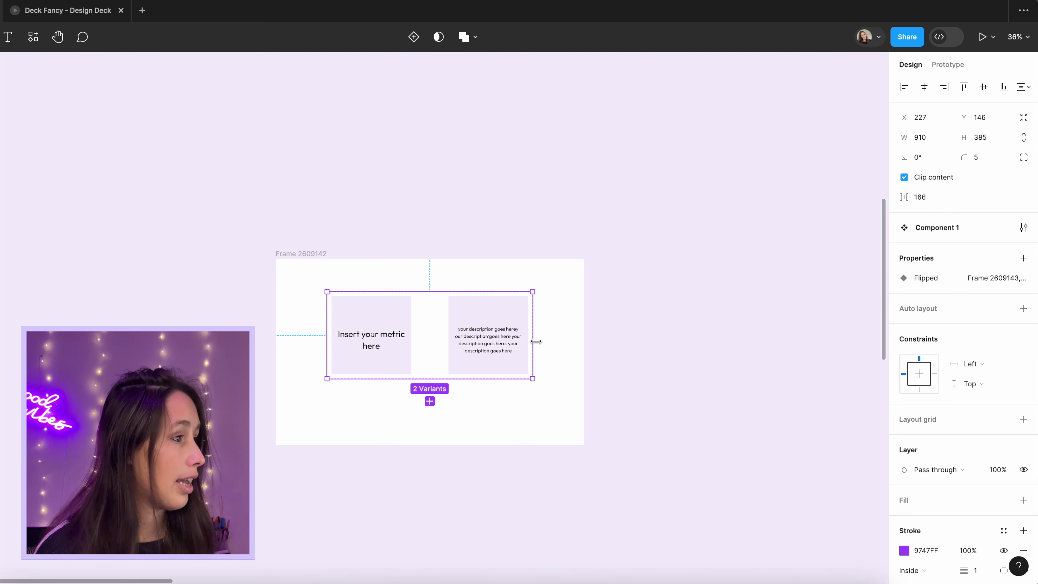
Set the Flipped value of the "Insert your metric here" variant to False
left_click(403, 348)
left_click(979, 297)
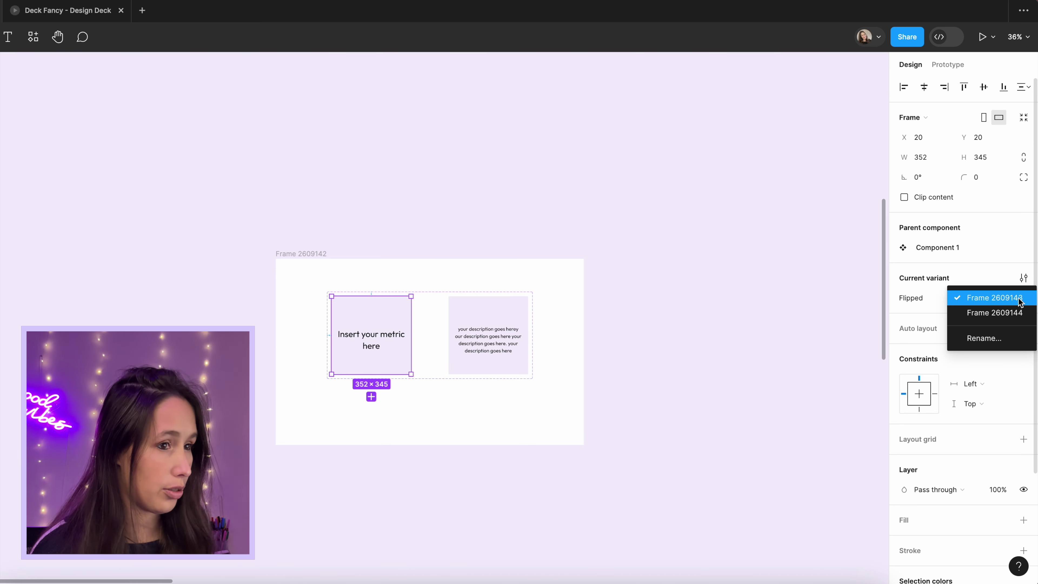
left_click(974, 297)
type("False")
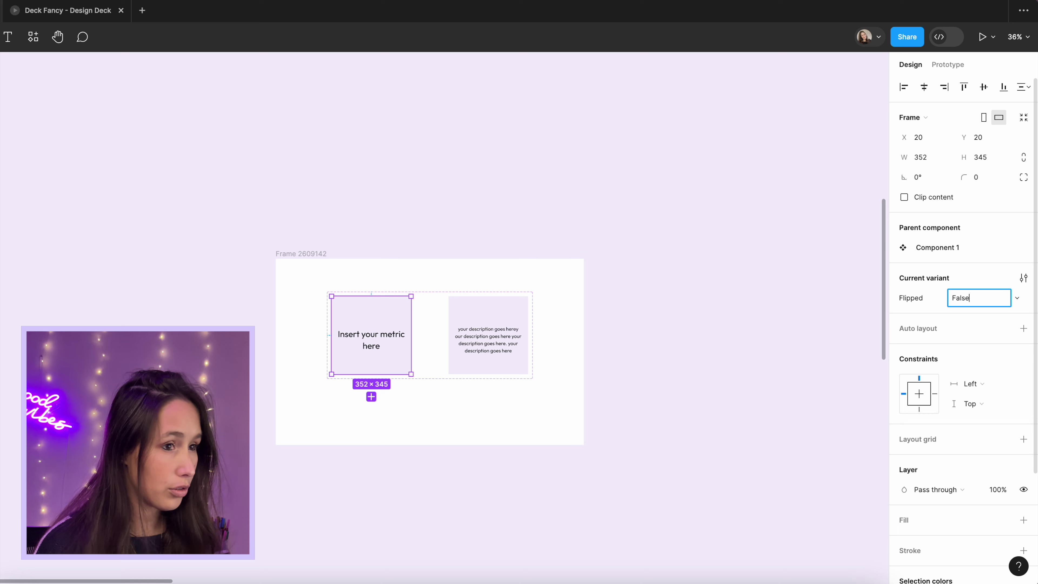
key("Return")
Set the Flipped value of the description variant to True, and reselect the metric variant
left_click(503, 325)
left_click(981, 300)
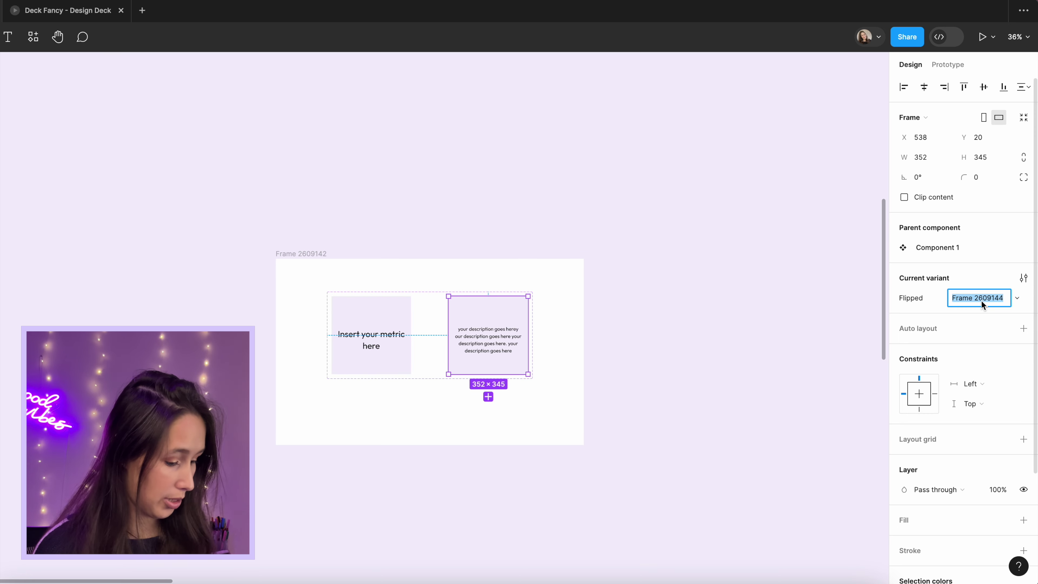
type("True")
key("Return")
left_click(373, 327)
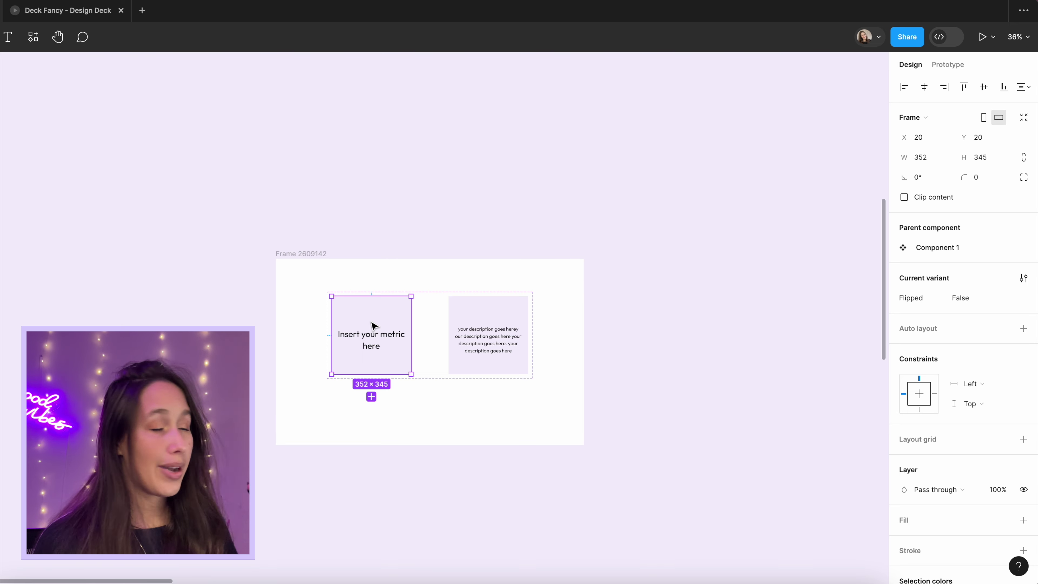
Rename the component set Metric Card, and add a prototype connection from its metric variant to its description variant
left_click(412, 293)
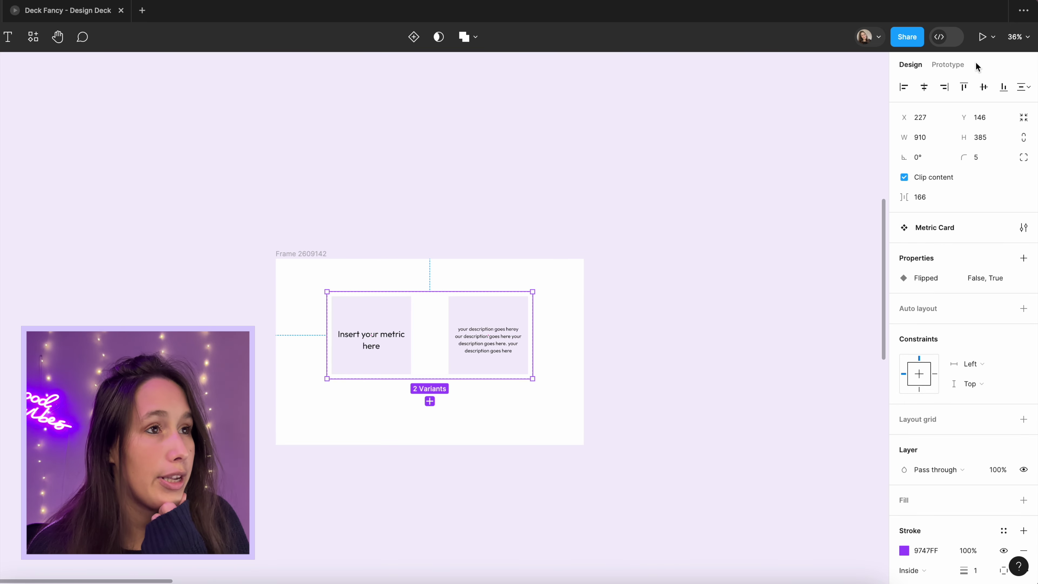
left_click(950, 64)
left_click(367, 356)
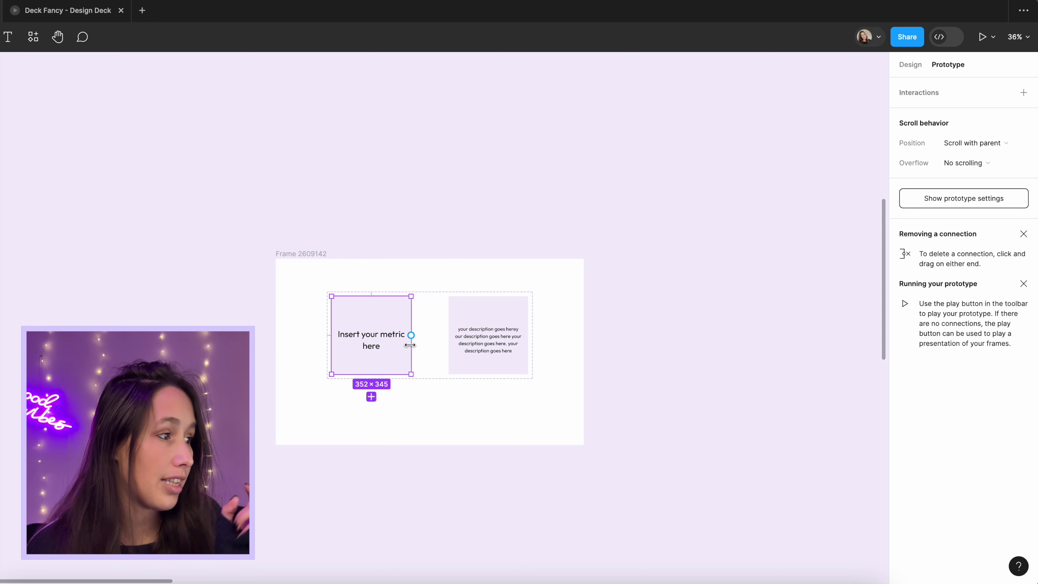
left_click_drag(410, 335, 618, 222)
Set the metric variant's interaction trigger to While hovering, and close the interaction settings
left_click(581, 228)
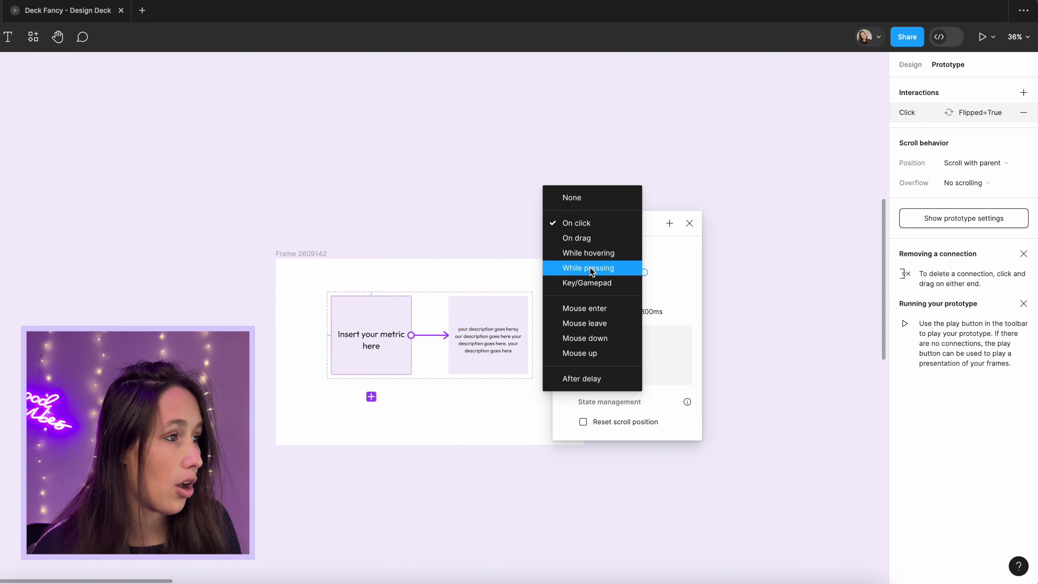
left_click(592, 255)
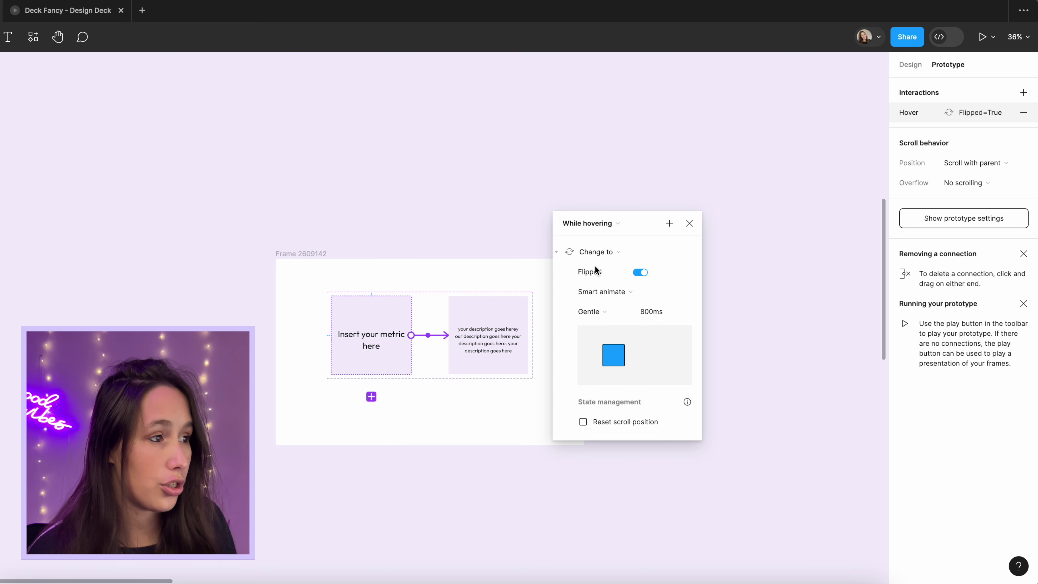
left_click(602, 307)
left_click(633, 214)
left_click(688, 224)
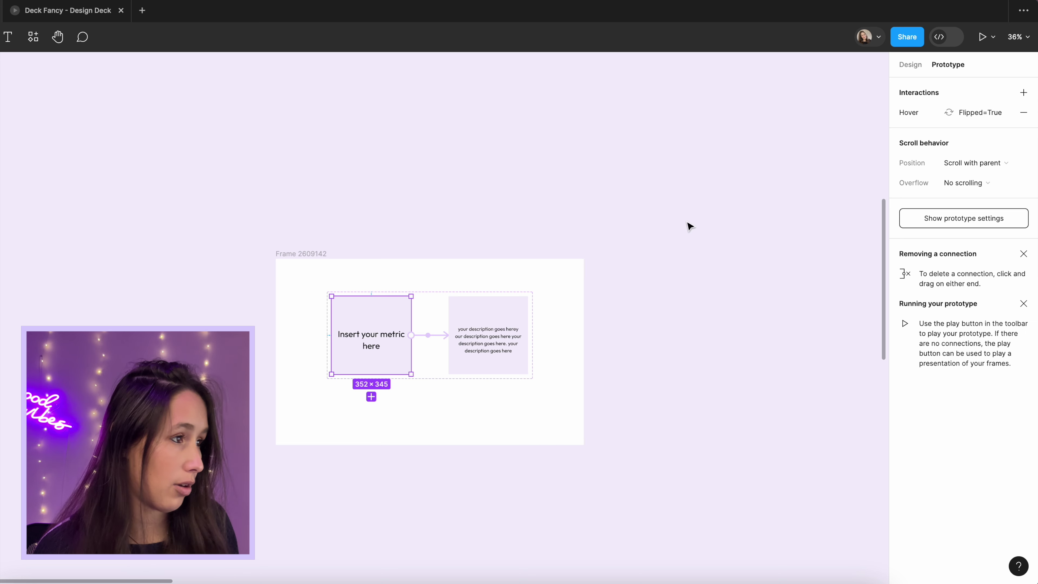
left_click(511, 212)
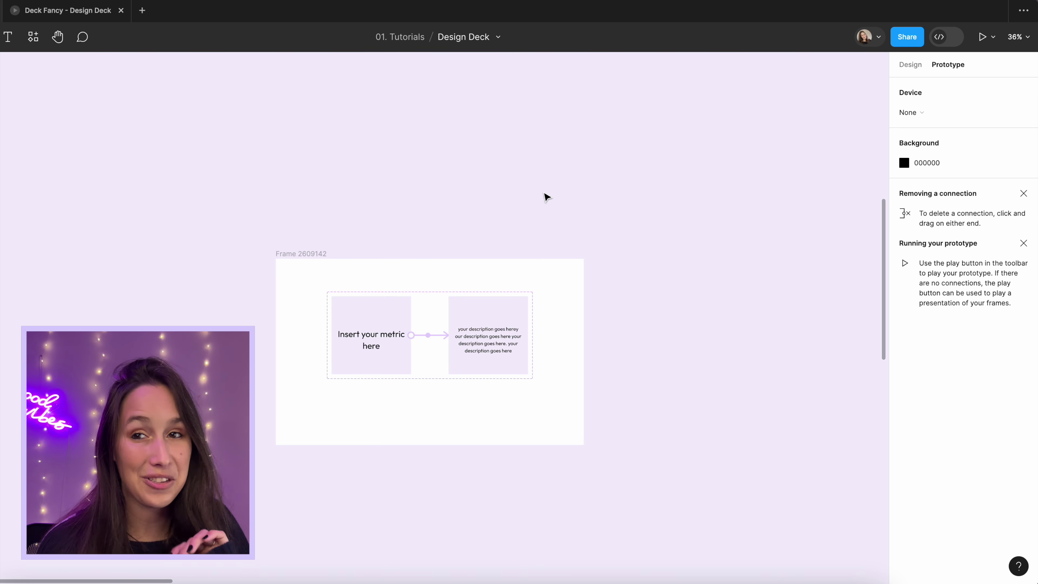
Select the Metric Card's metric variant in design mode, and select the first metric card frame on the SuccessMetrics slide
left_click(918, 70)
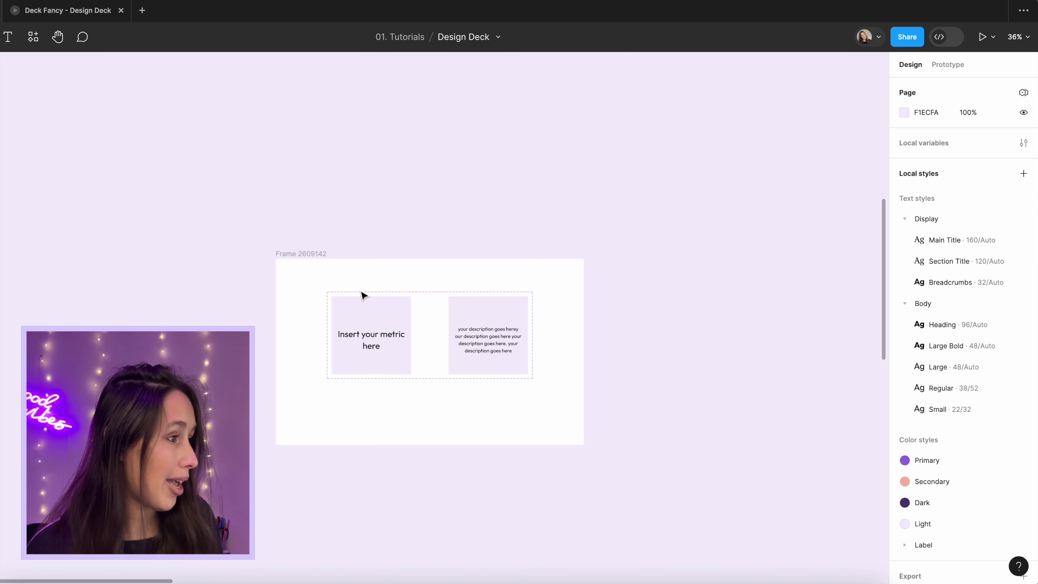
left_click(369, 318)
left_click(369, 318)
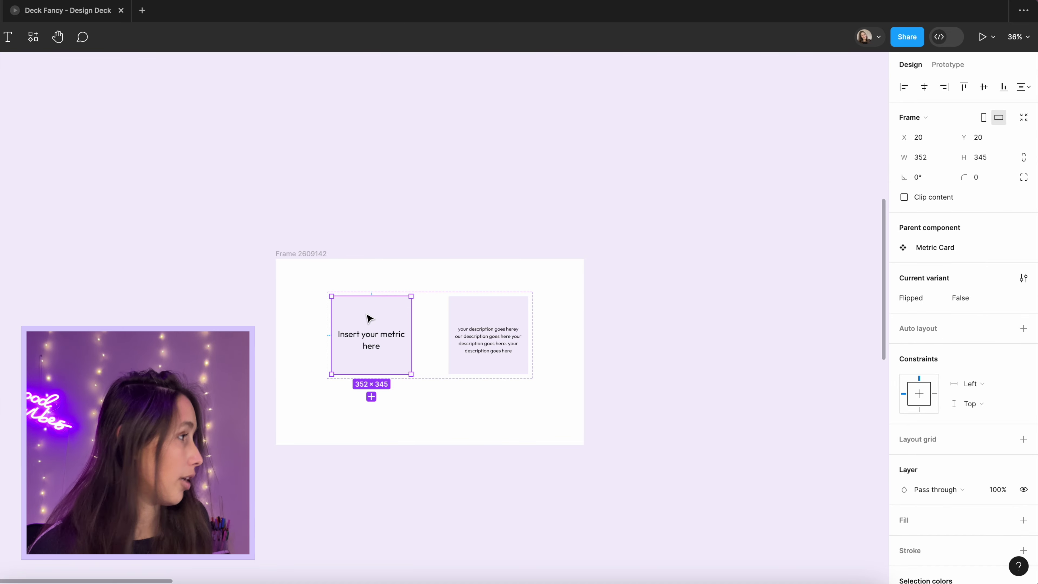
scroll(370, 323, "down", 5)
scroll(557, 324, "right", 10)
scroll(557, 325, "up", 2)
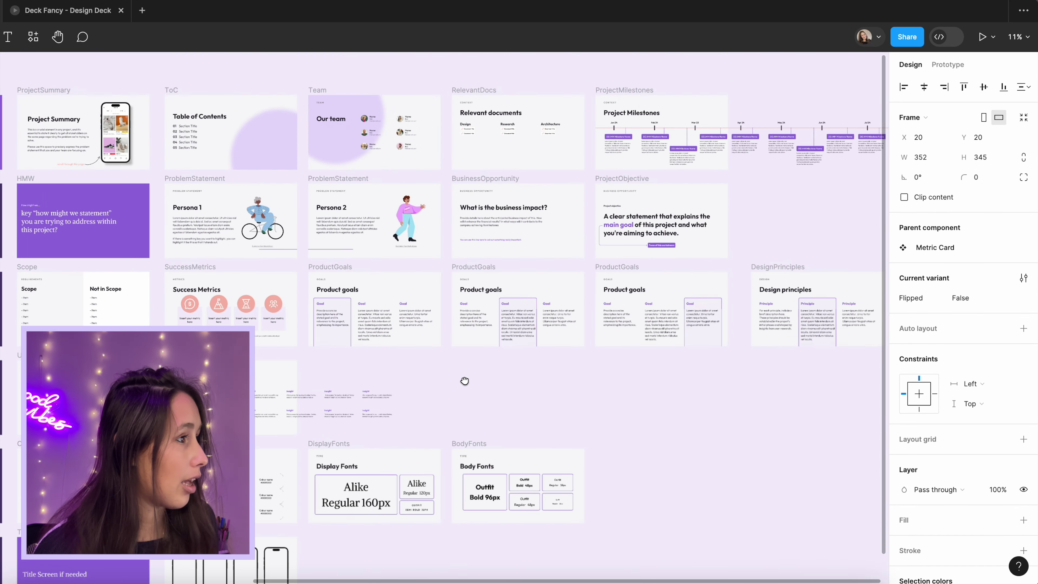
scroll(463, 378, "left", 3)
scroll(614, 341, "up", 5)
left_click(332, 275)
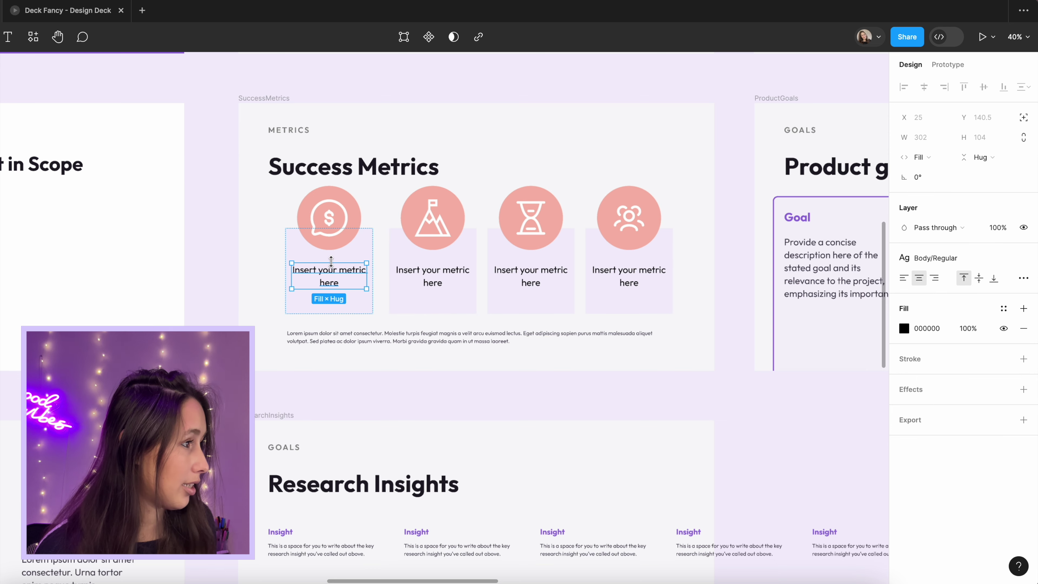
left_click(351, 258)
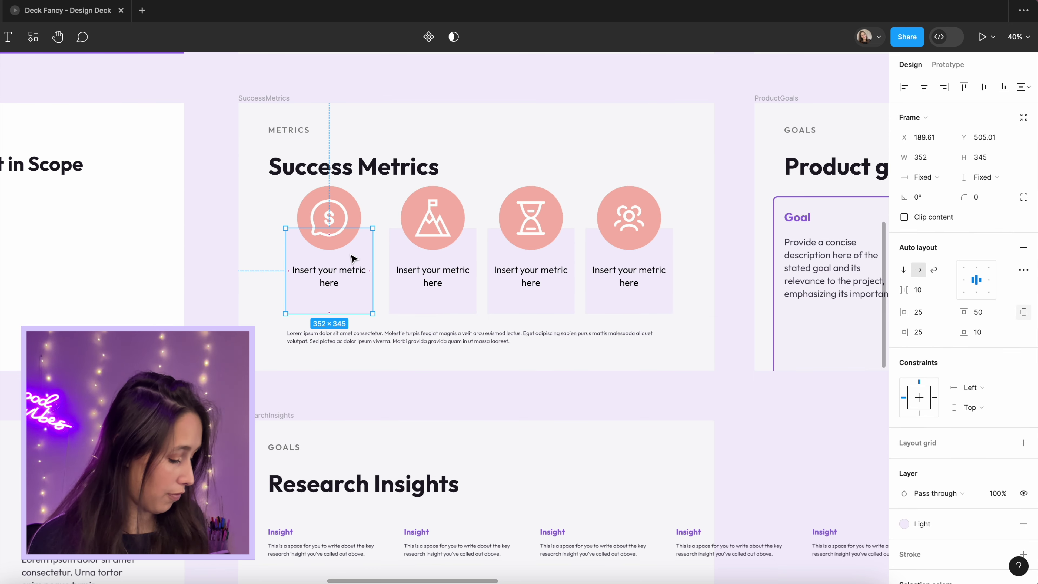